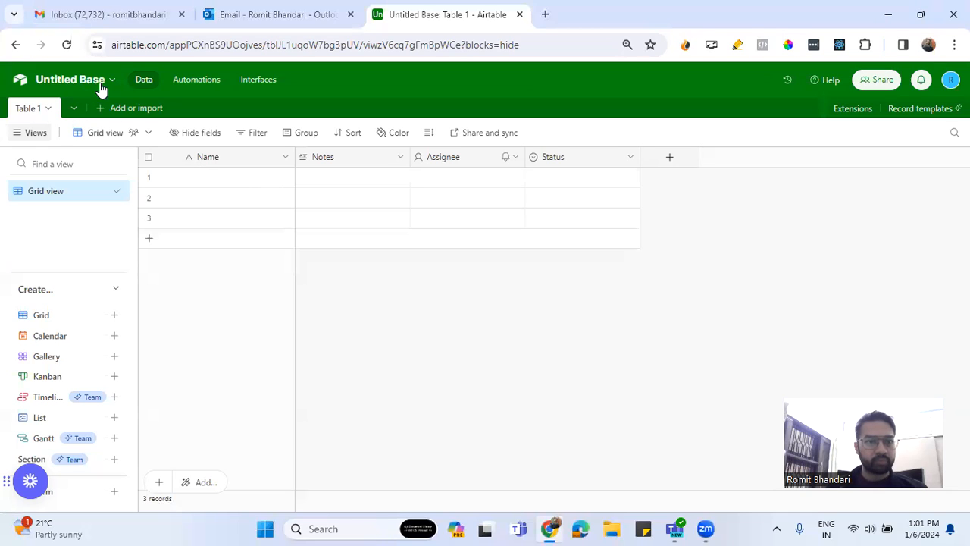
# Rename the table Table 1 as Contacts
pyautogui.click(44, 111)
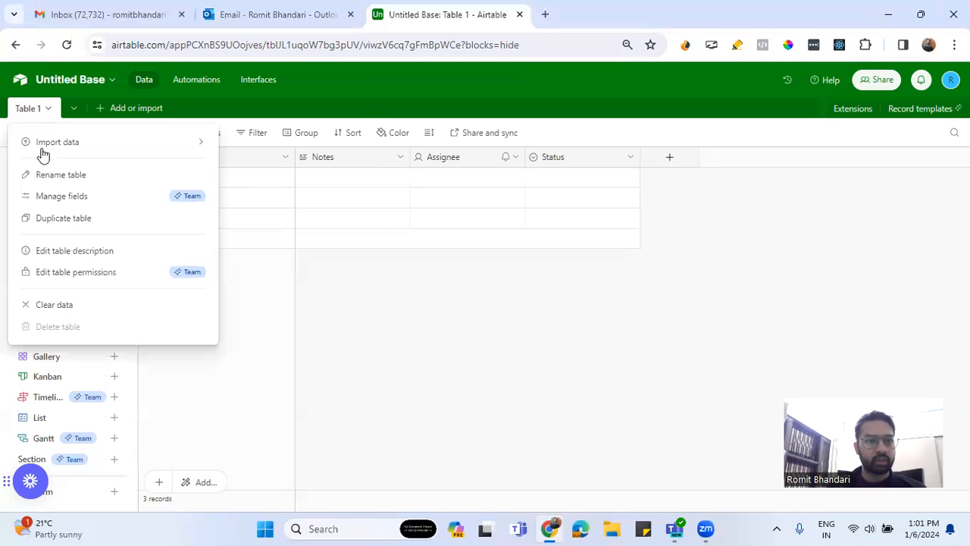
pyautogui.click(61, 176)
pyautogui.write('C')
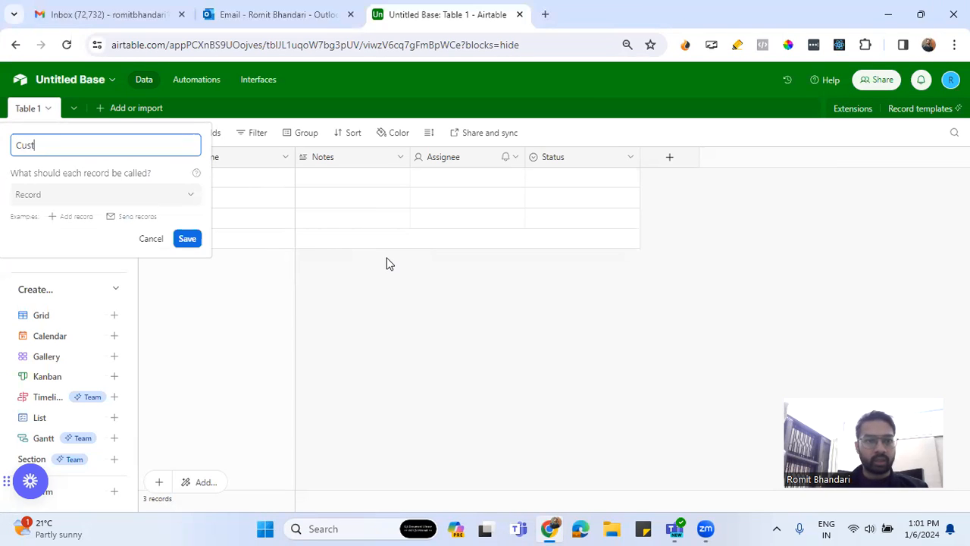
pyautogui.write('ontacts')
pyautogui.press('Return')
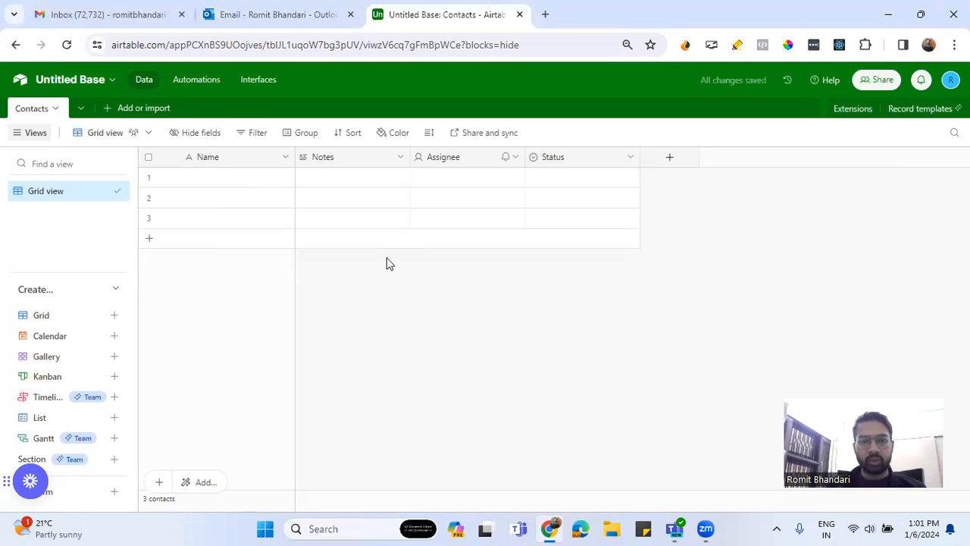
# Delete the Notes, Assignee and Status fields from the Contacts table
pyautogui.rightClick(386, 158)
pyautogui.scroll(-1, 389, 383)
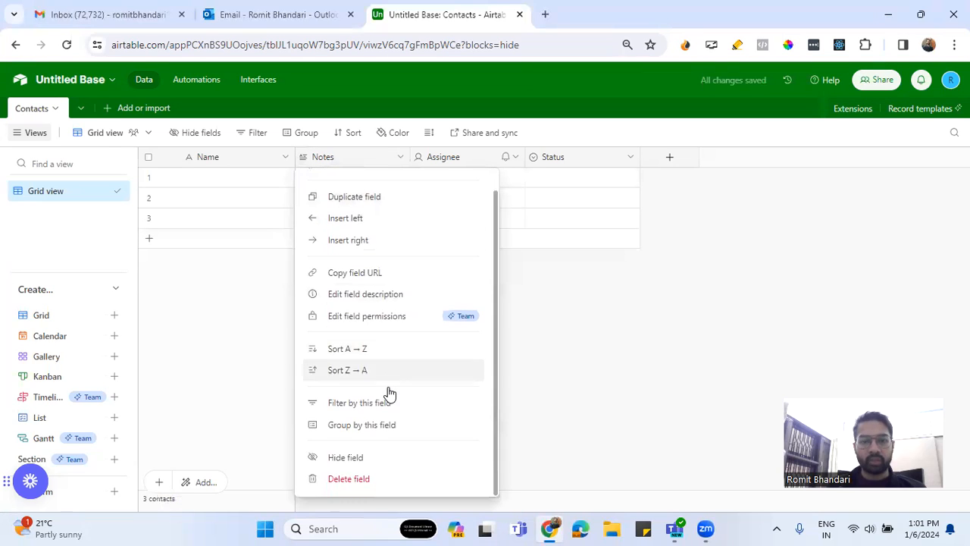
pyautogui.click(384, 475)
pyautogui.rightClick(362, 158)
pyautogui.scroll(-1, 381, 390)
pyautogui.click(379, 478)
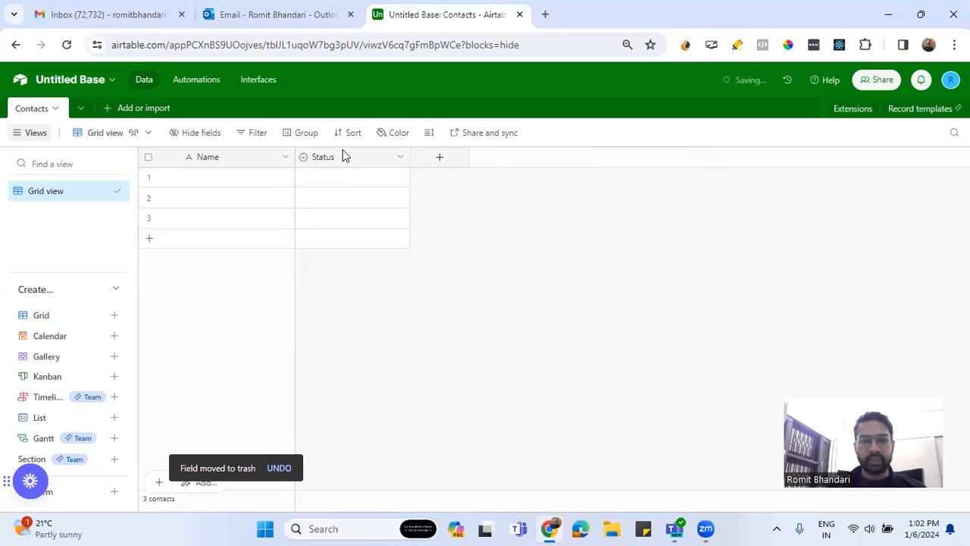
pyautogui.rightClick(347, 160)
pyautogui.scroll(-1, 364, 364)
pyautogui.click(347, 477)
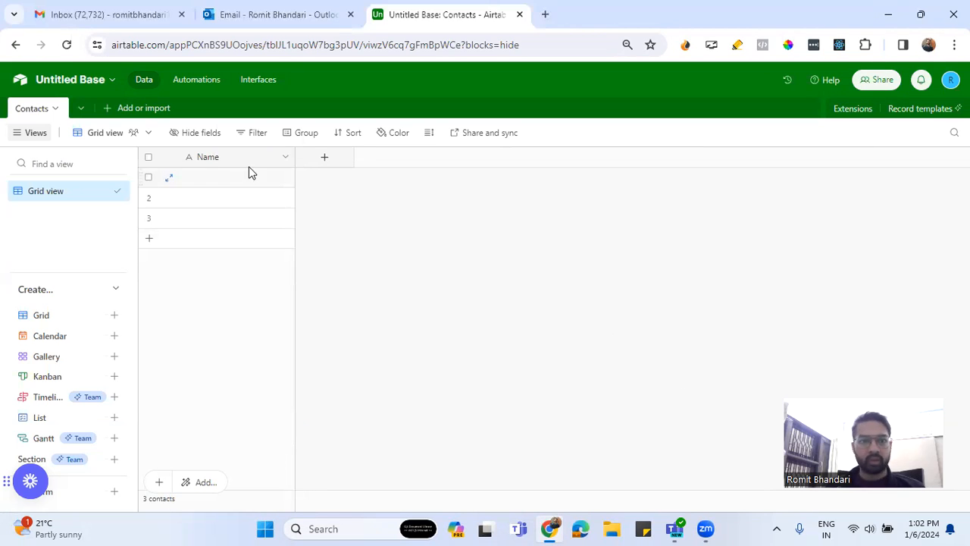
# Add a single line text field named FirstName after the Name field
pyautogui.click(325, 161)
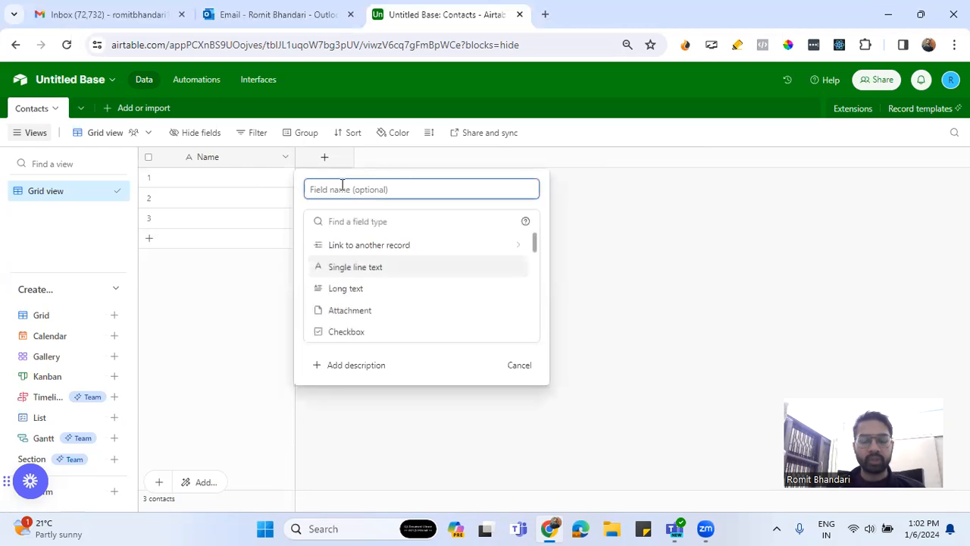
pyautogui.write('FirstName')
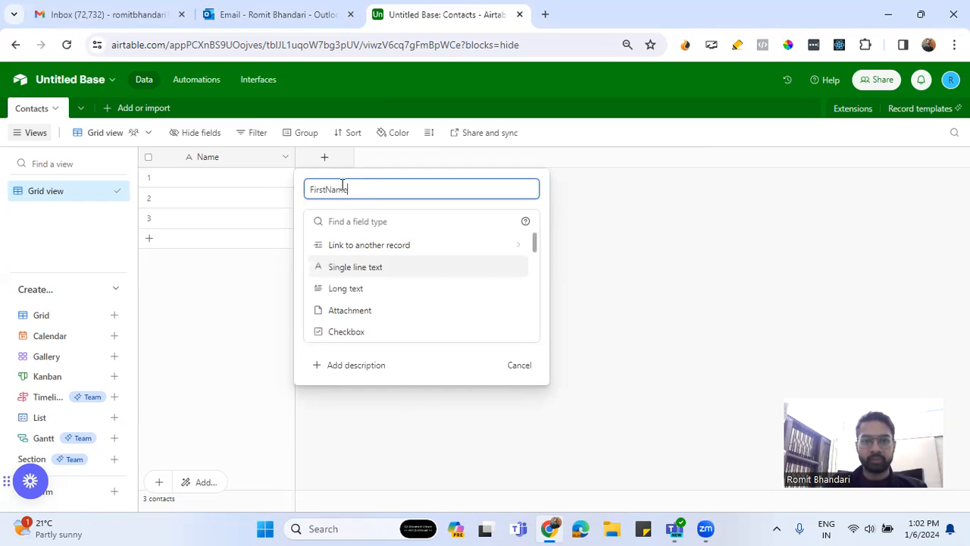
pyautogui.press('Return')
# Add a single line text field named LastName after FirstName
pyautogui.click(444, 159)
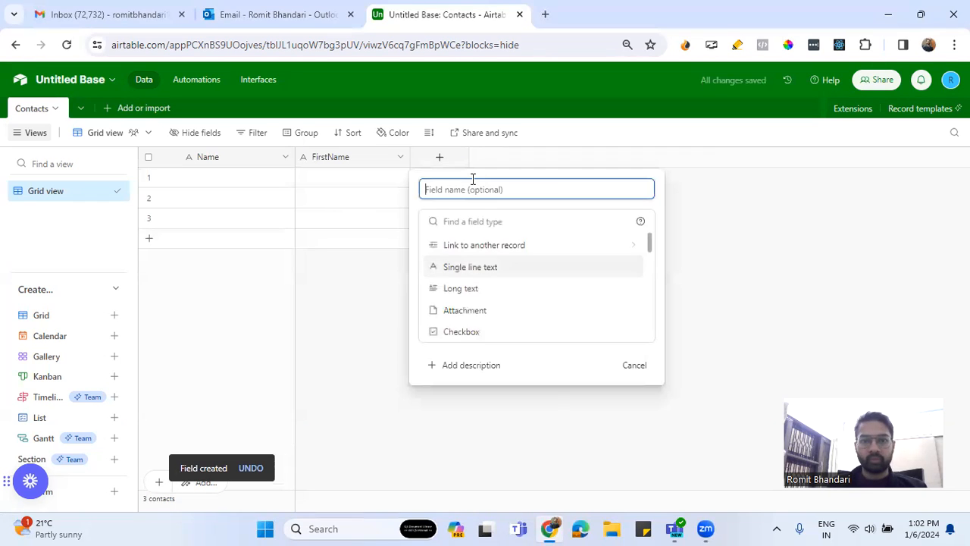
pyautogui.write('LastName')
pyautogui.press('BackSpace')
pyautogui.press('BackSpace')
pyautogui.press('BackSpace')
pyautogui.write('Name')
pyautogui.press('Return')
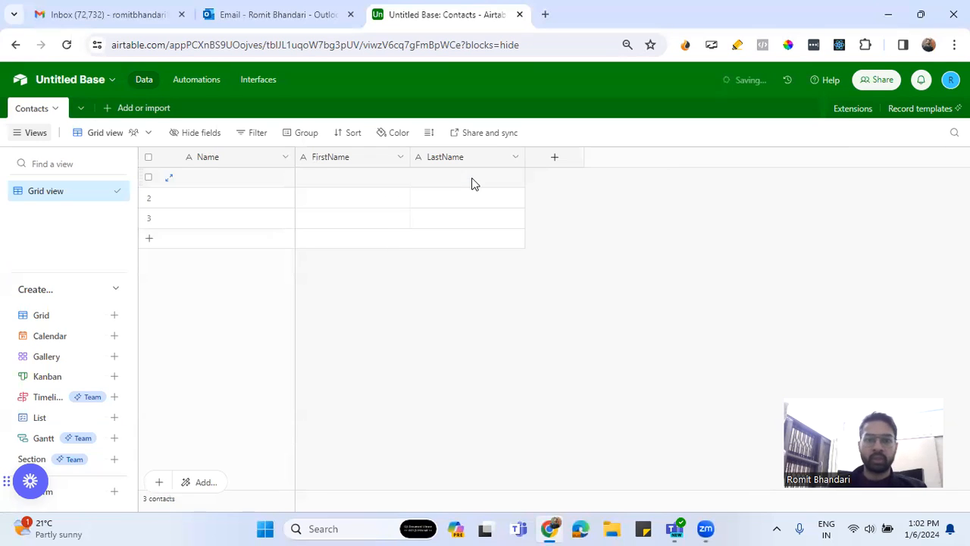
# Edit the primary Name field and change its type to Formula
pyautogui.click(281, 162)
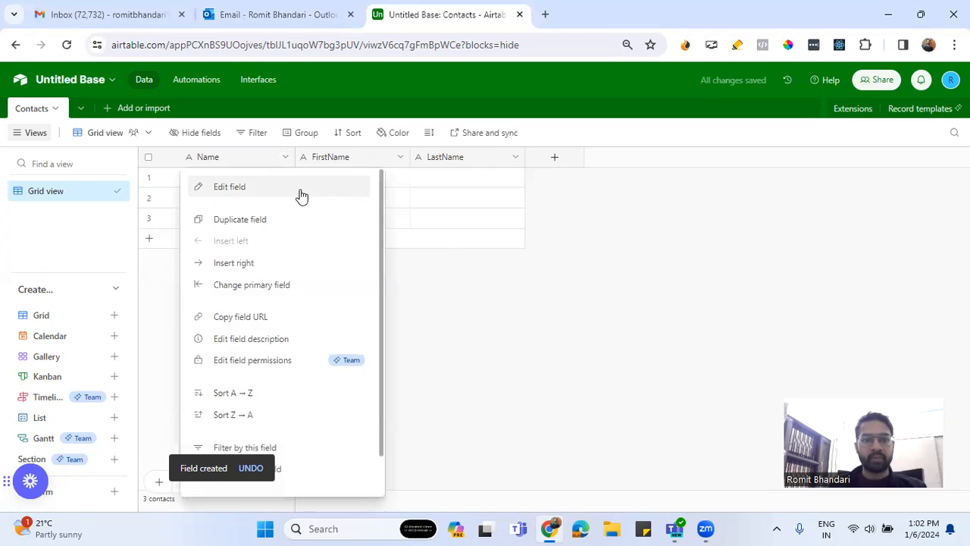
pyautogui.click(291, 191)
pyautogui.click(274, 248)
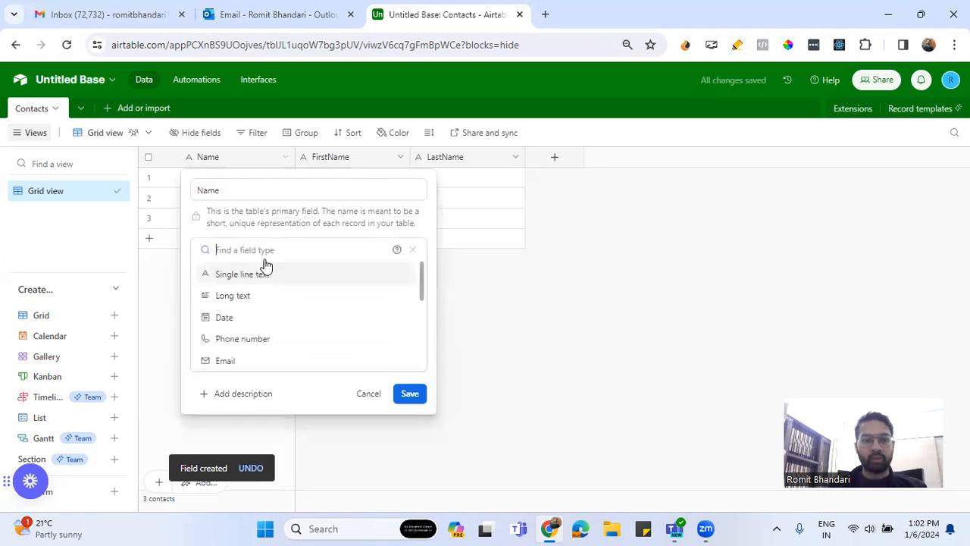
pyautogui.write('fo')
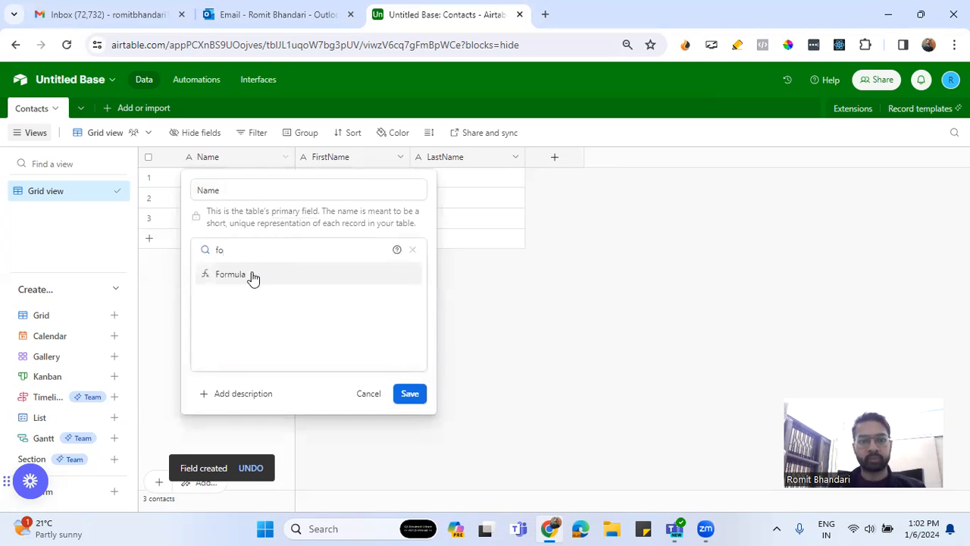
pyautogui.click(250, 276)
# Enter the formula CONCATENATE(FirstName, ' ', LastName) for the Name field and save the field
pyautogui.write('con')
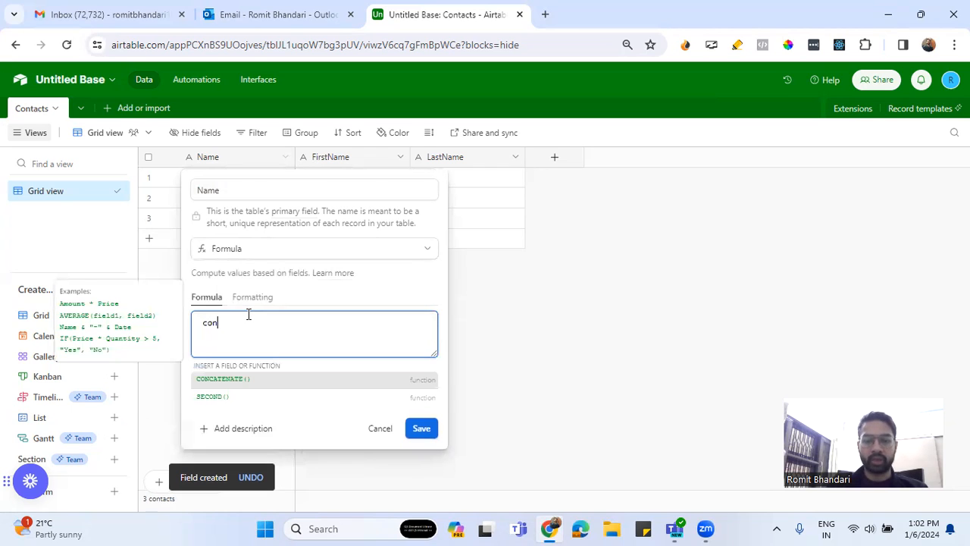
pyautogui.write('cate')
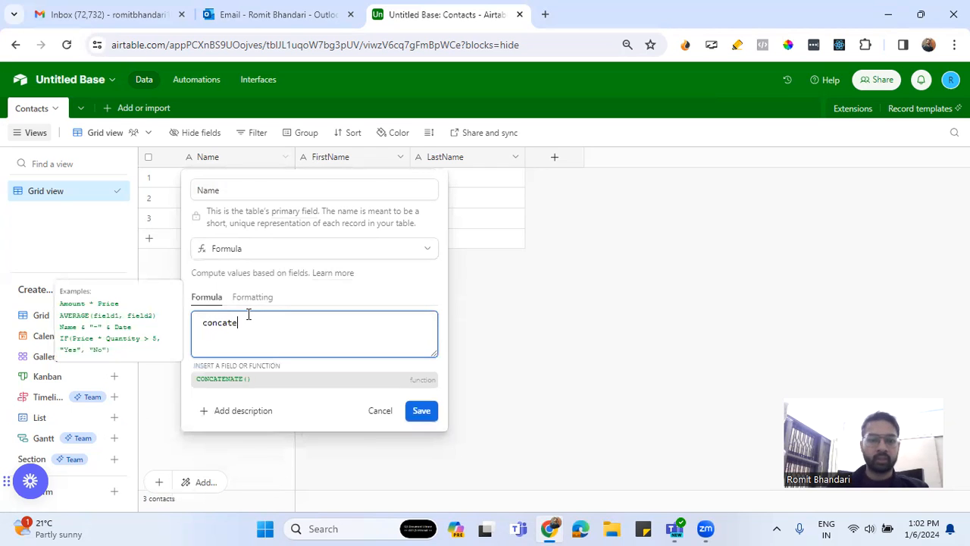
pyautogui.click(224, 378)
pyautogui.write('{fir')
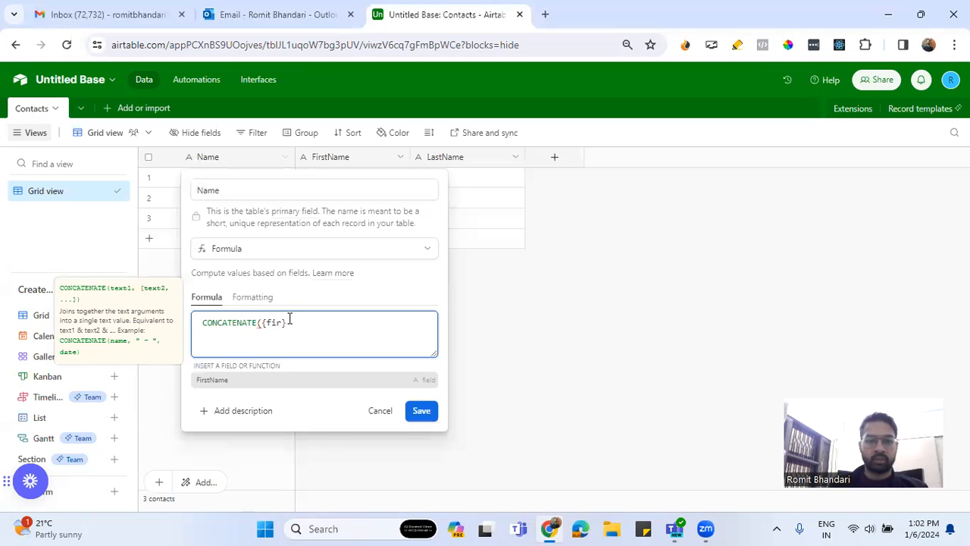
pyautogui.click(253, 380)
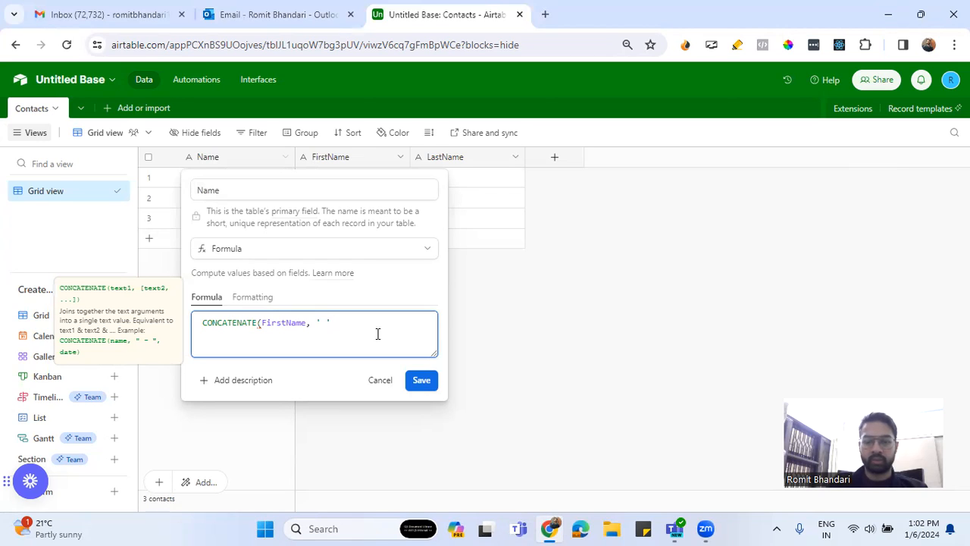
pyautogui.write(", ' ', last")
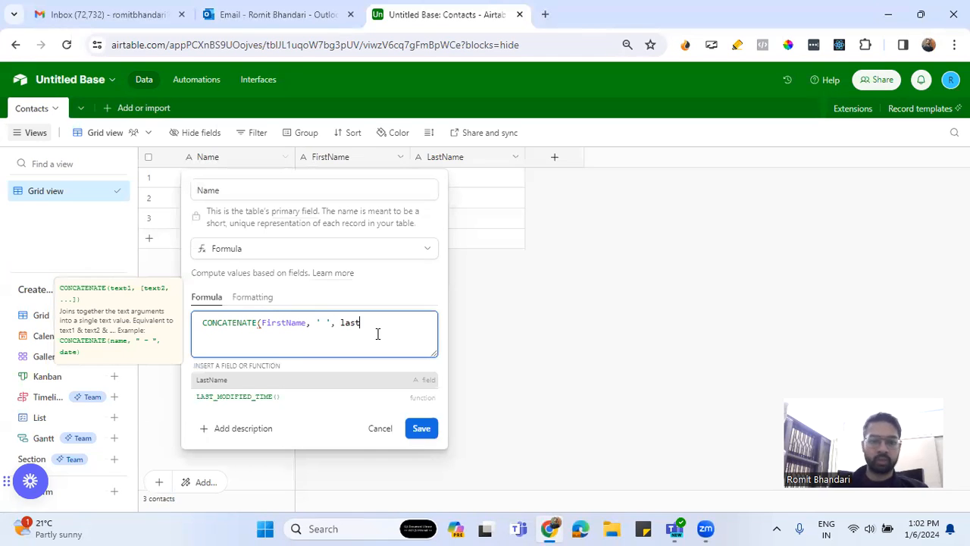
pyautogui.click(283, 382)
pyautogui.write(')')
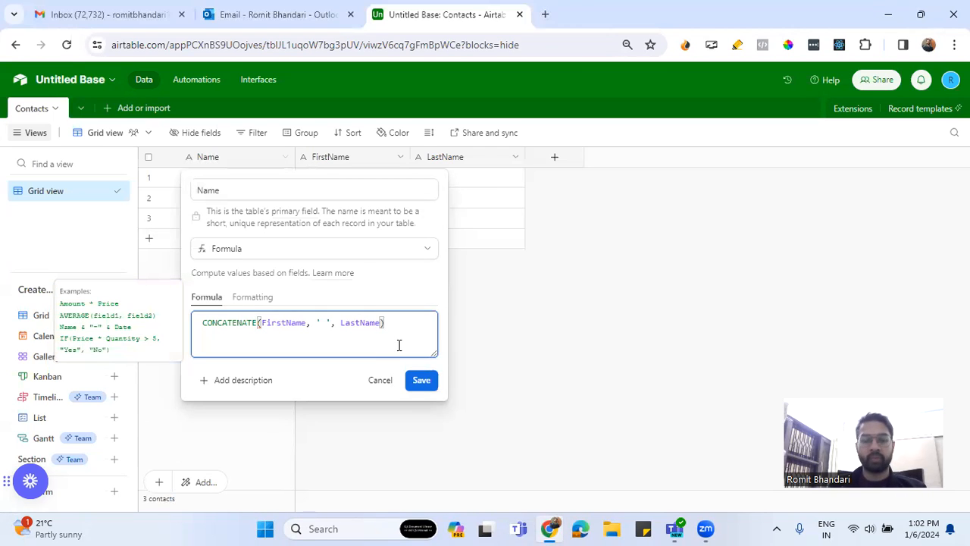
pyautogui.click(419, 382)
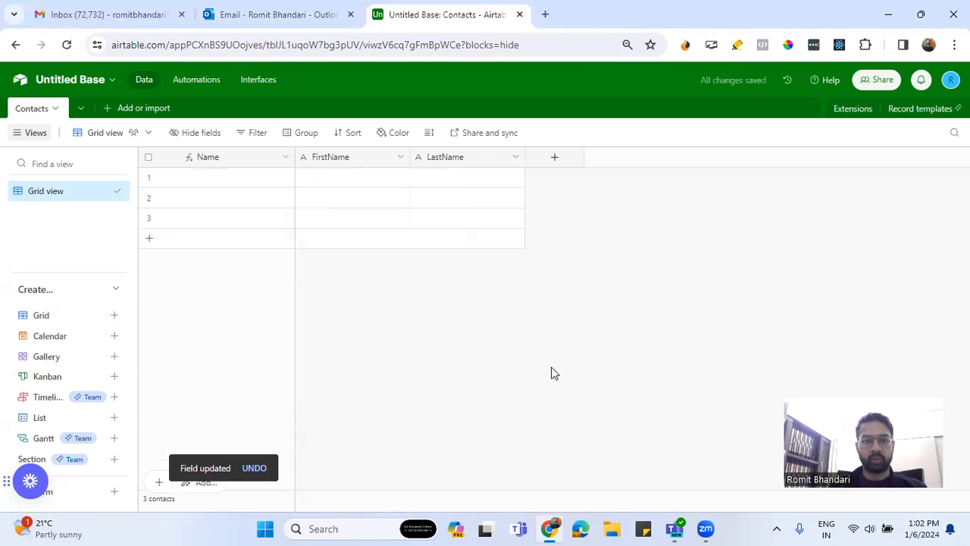
# Add a field named Email with the Email field type after LastName
pyautogui.click(555, 162)
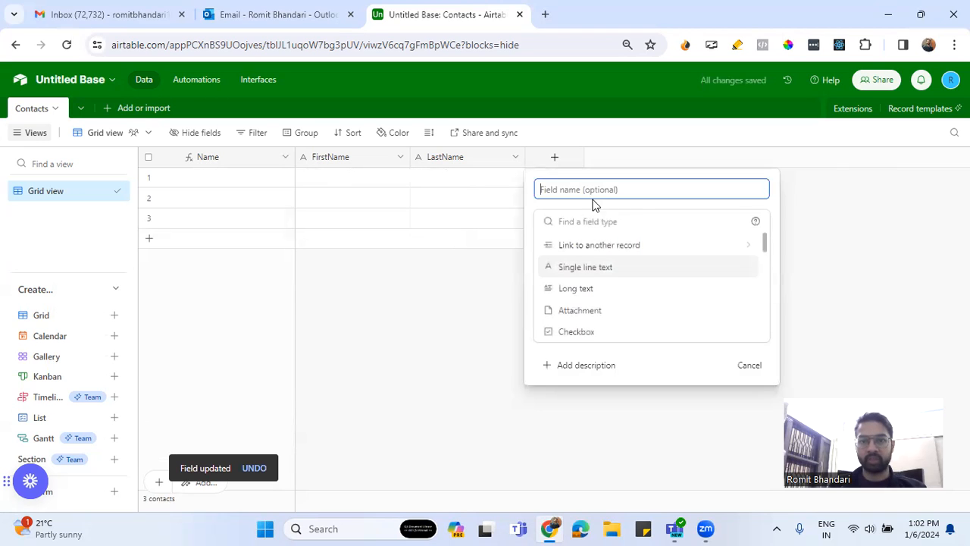
pyautogui.write('Email')
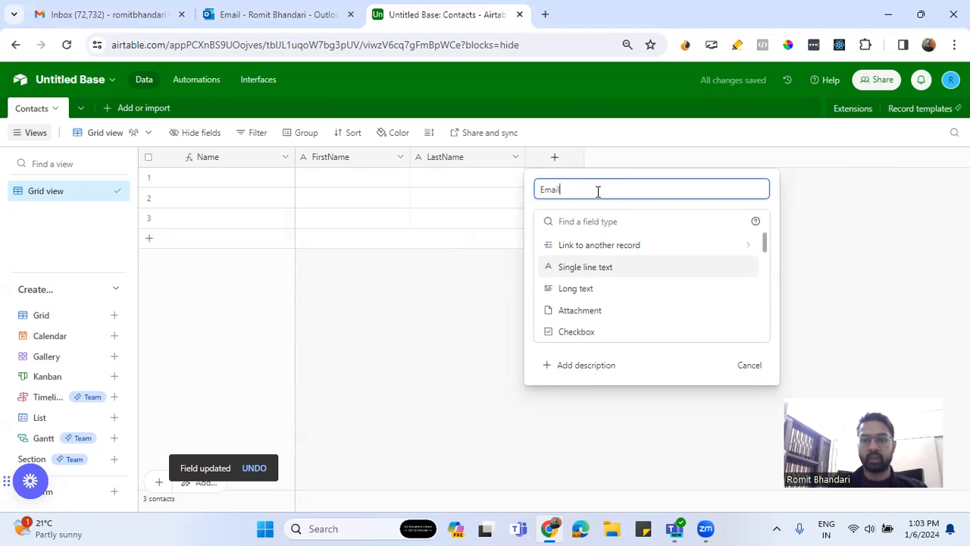
pyautogui.click(593, 224)
pyautogui.write('em')
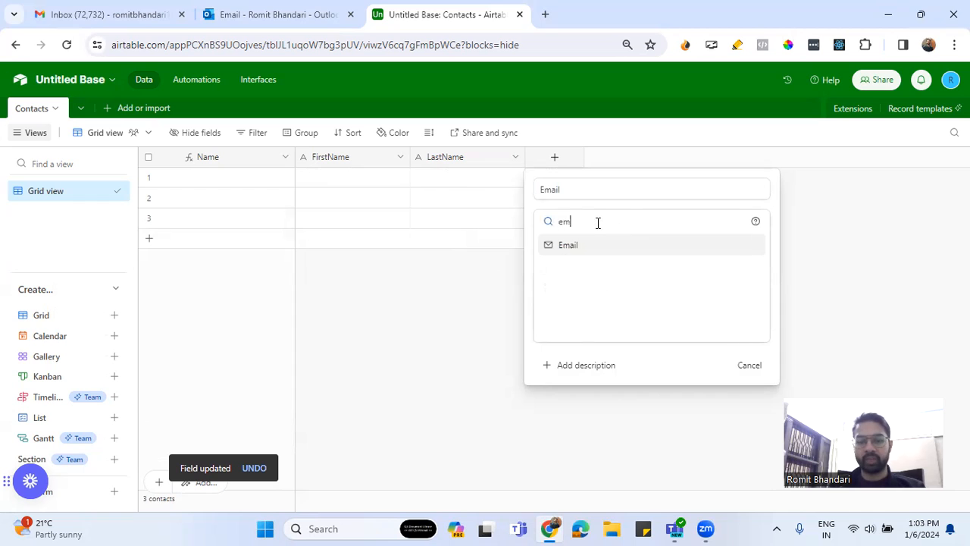
pyautogui.click(584, 243)
pyautogui.click(738, 279)
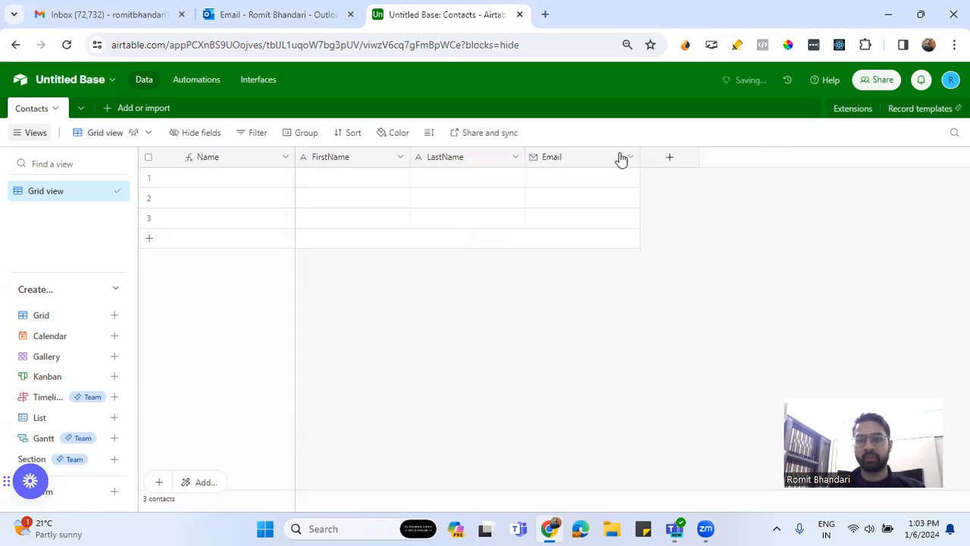
# Add a field named phon with the Phone number type after the Email field
pyautogui.click(670, 161)
pyautogui.write('phon')
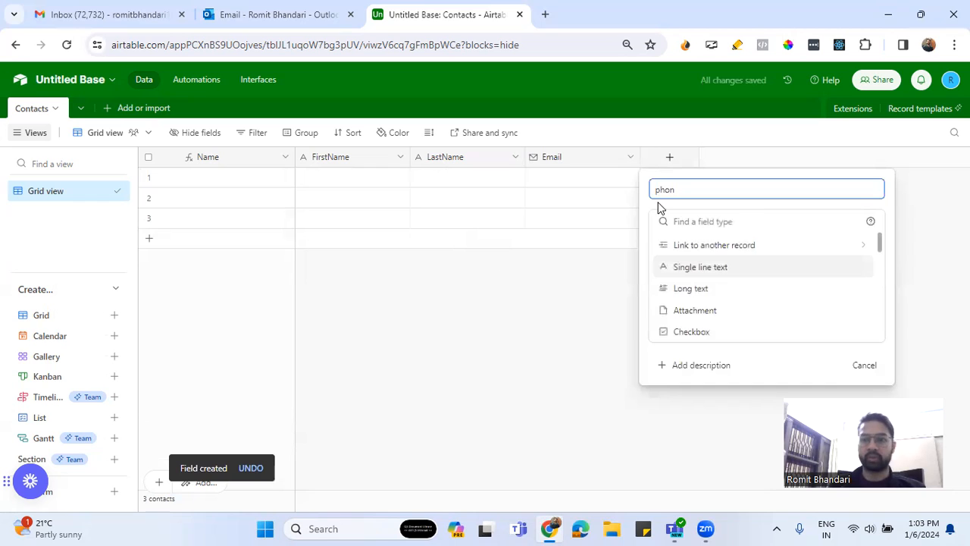
pyautogui.click(719, 225)
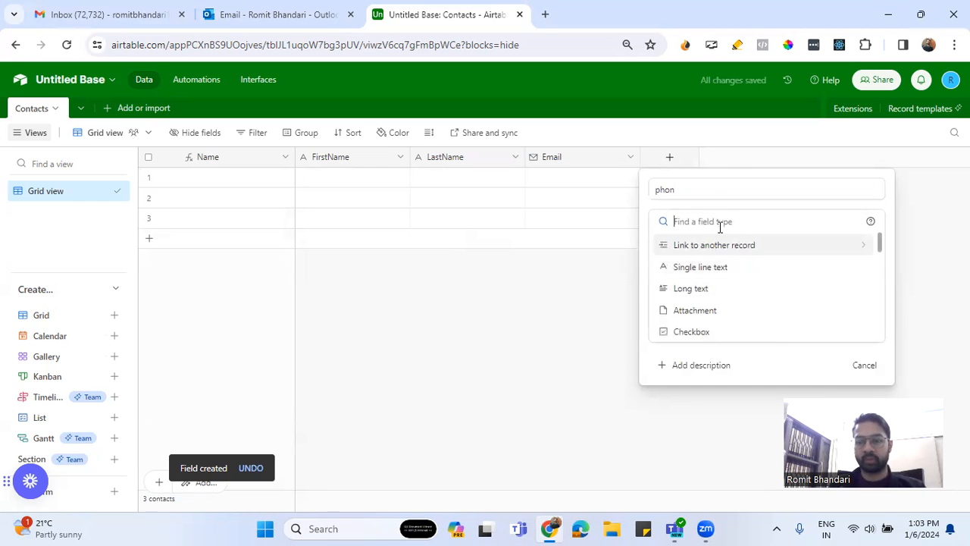
pyautogui.write('pho')
pyautogui.click(720, 244)
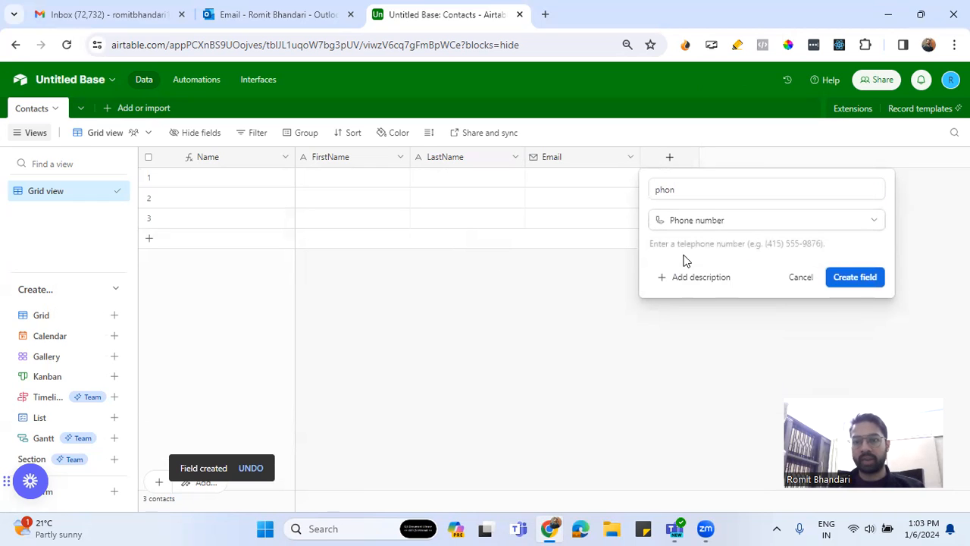
pyautogui.click(855, 277)
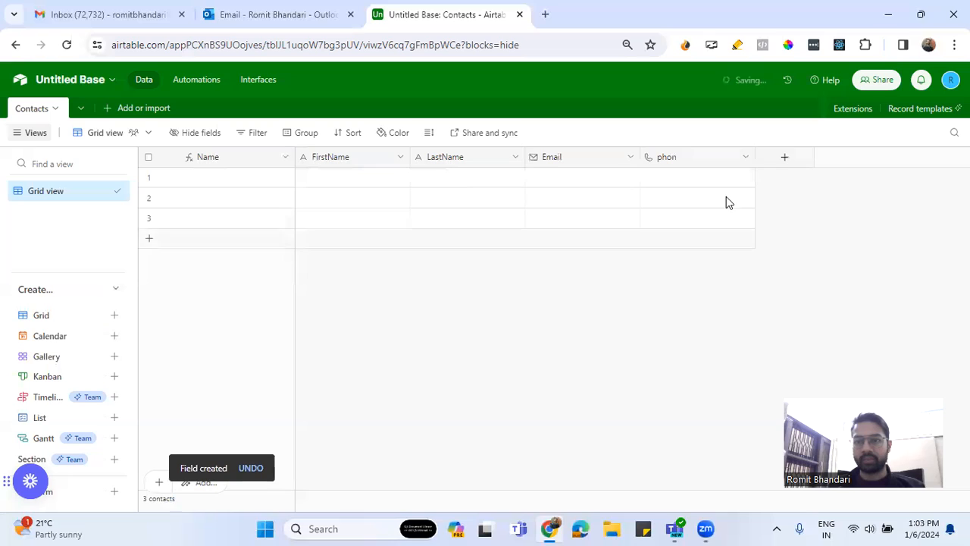
# Correct the phone number field's name to phone and save it
pyautogui.click(745, 157)
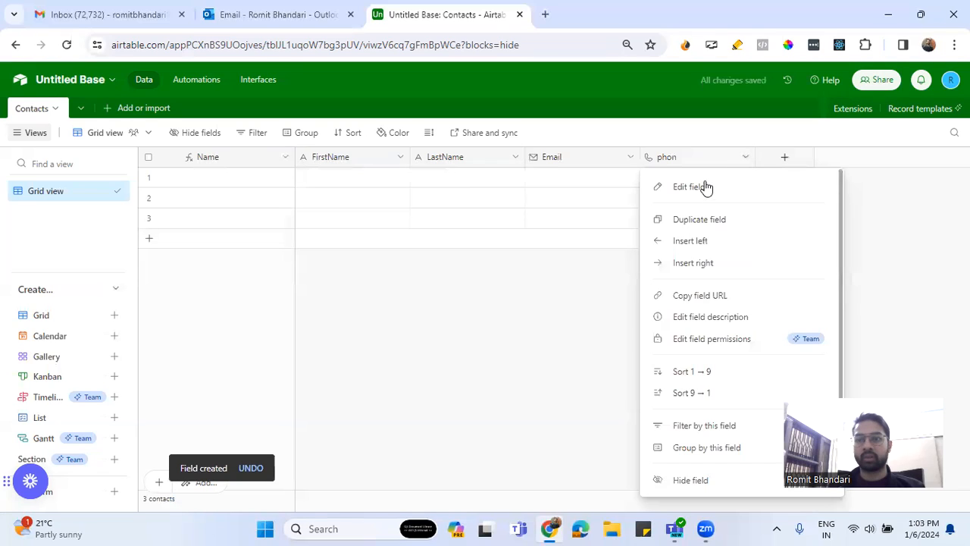
pyautogui.click(676, 188)
pyautogui.click(575, 191)
pyautogui.write('e')
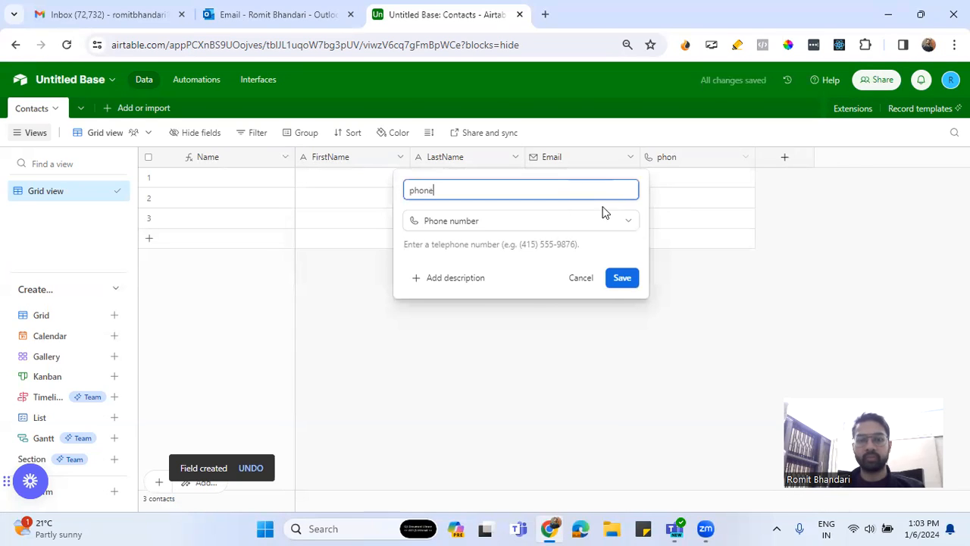
pyautogui.click(621, 277)
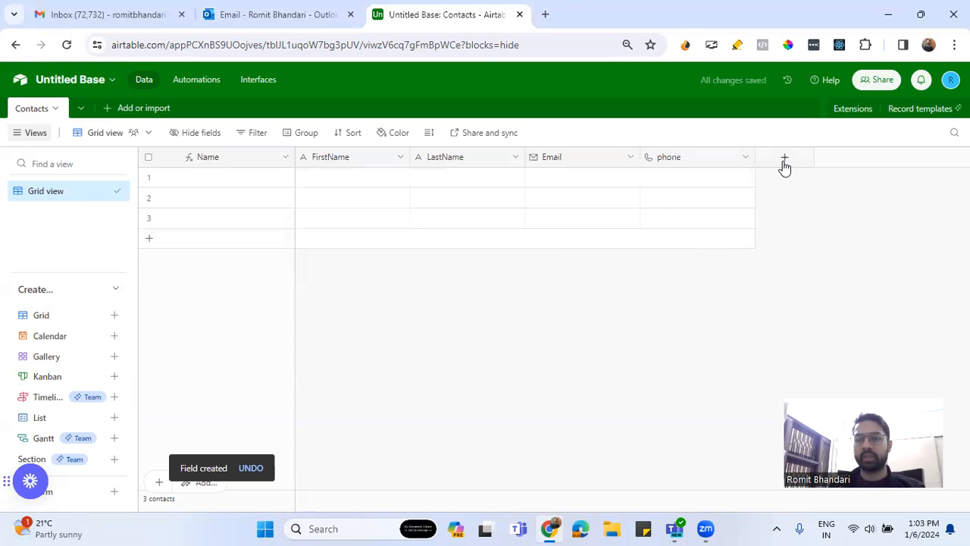
# Add a long text field named address after the phone field, leaving rich text formatting disabled
pyautogui.click(785, 163)
pyautogui.write('address')
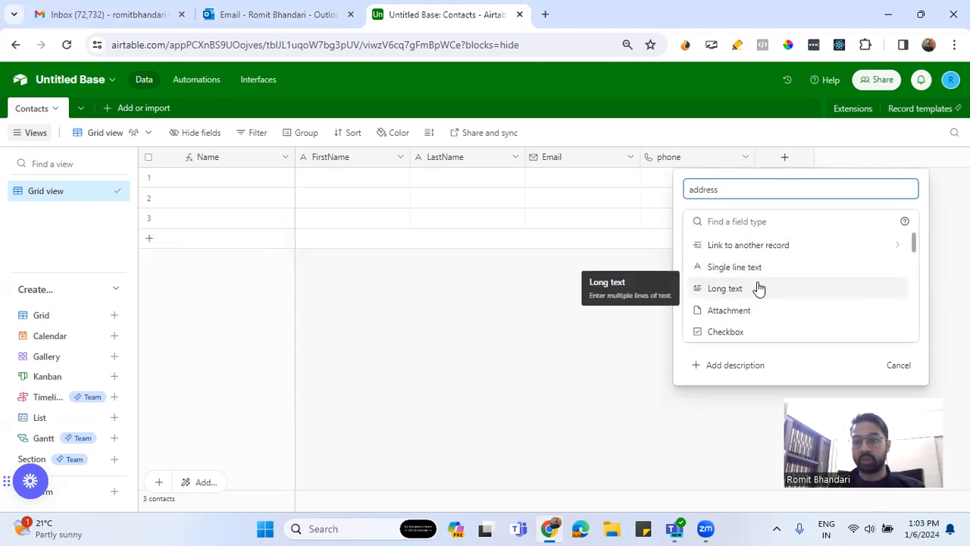
pyautogui.click(756, 288)
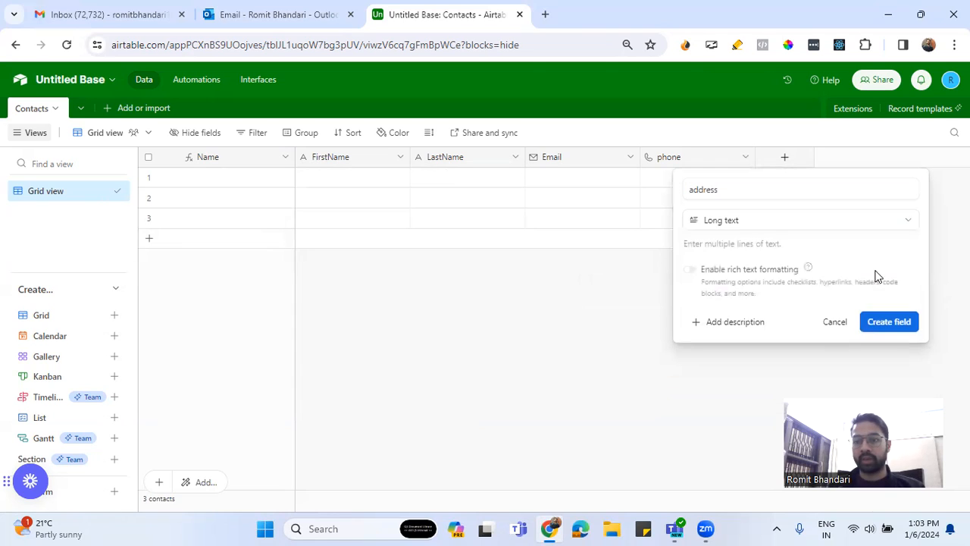
pyautogui.click(883, 322)
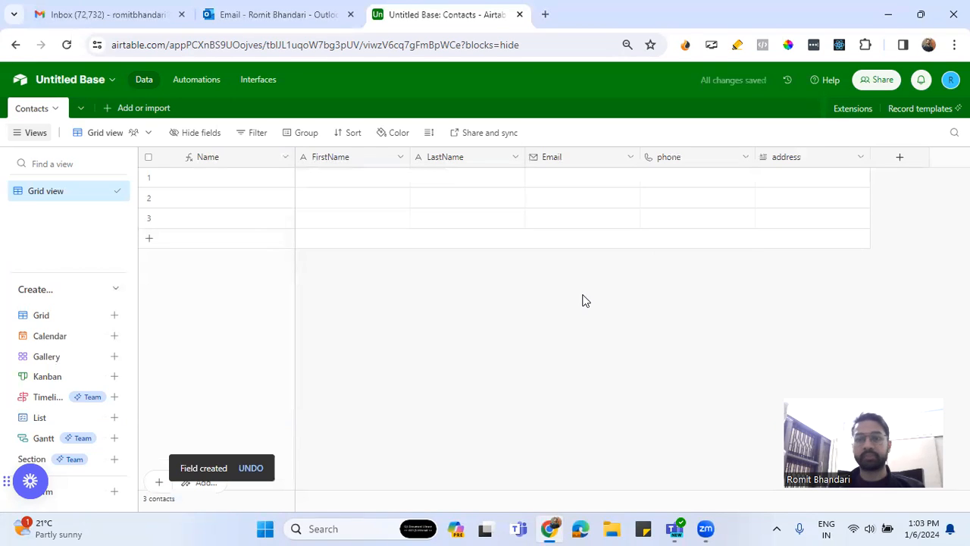
pyautogui.click(858, 157)
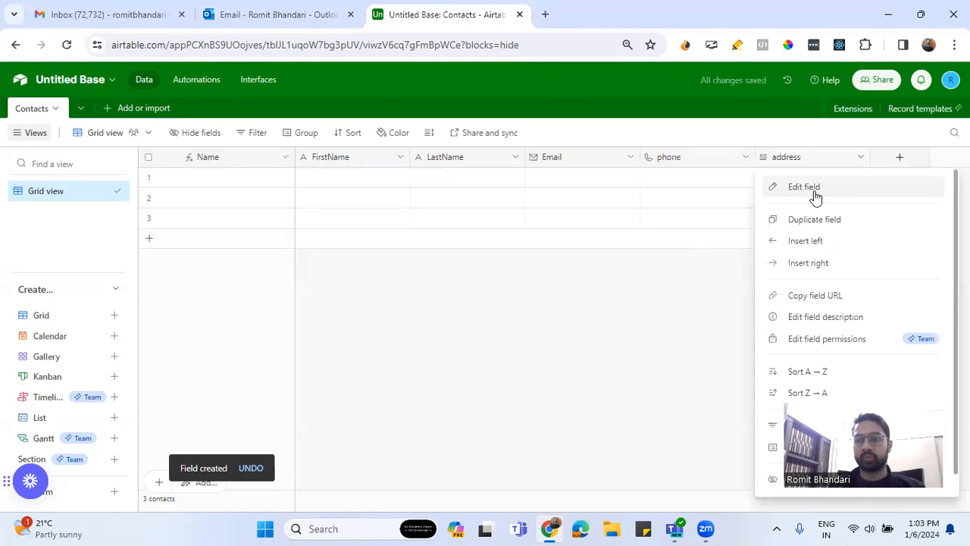
pyautogui.click(416, 369)
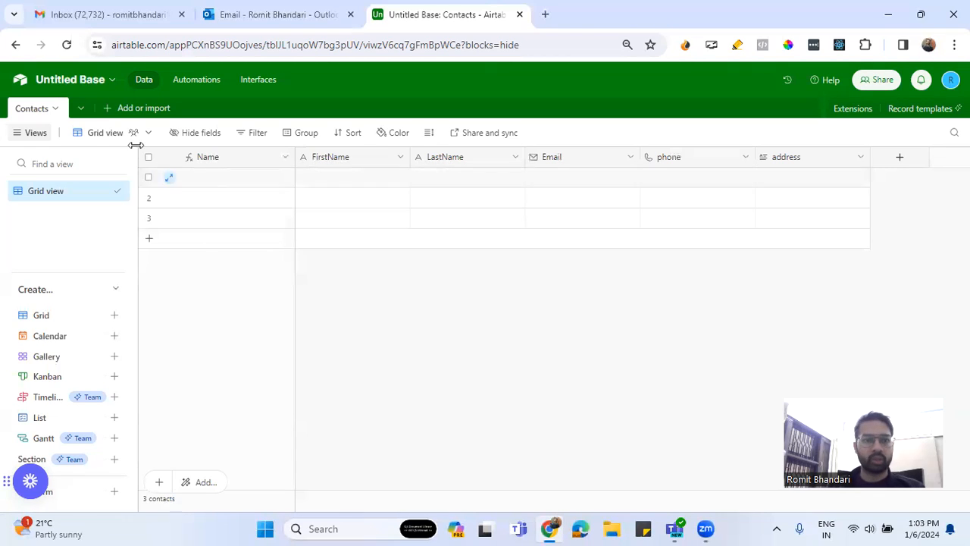
# Create a new blank table named Company in the base and save it
pyautogui.click(133, 112)
pyautogui.click(172, 143)
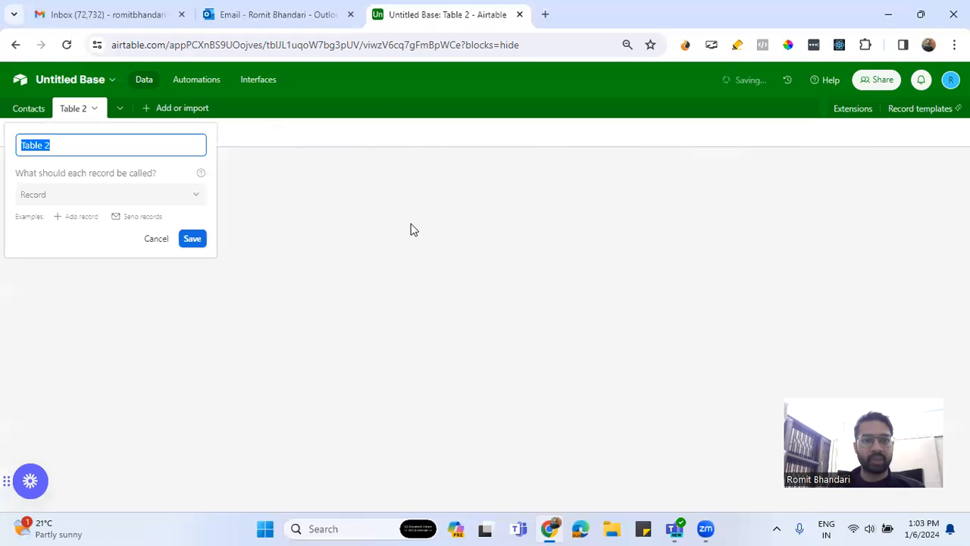
pyautogui.write('Custm')
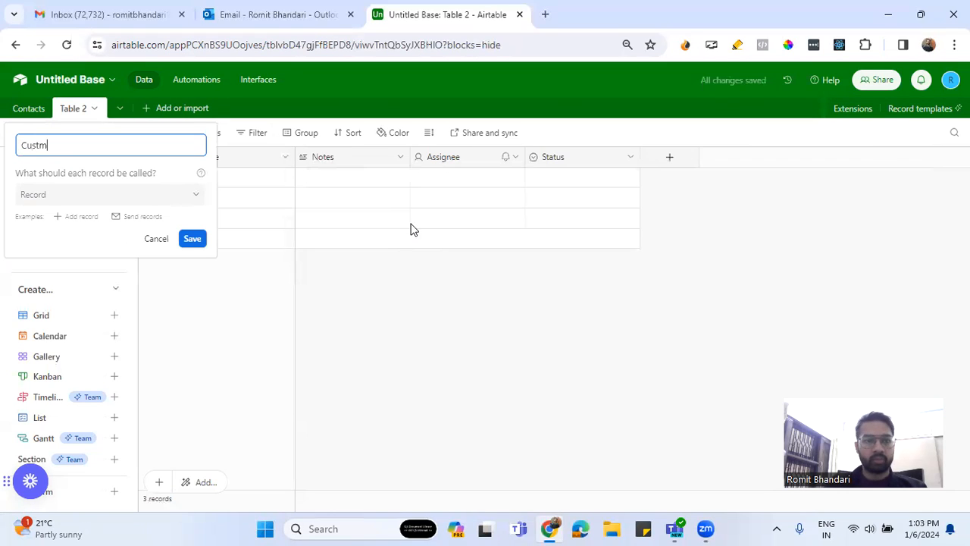
pyautogui.write('eompany')
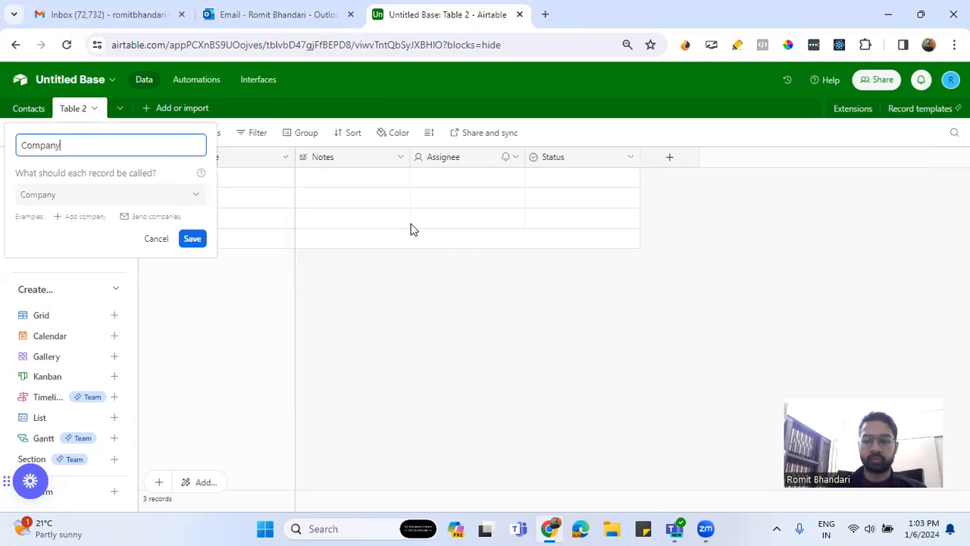
pyautogui.click(192, 238)
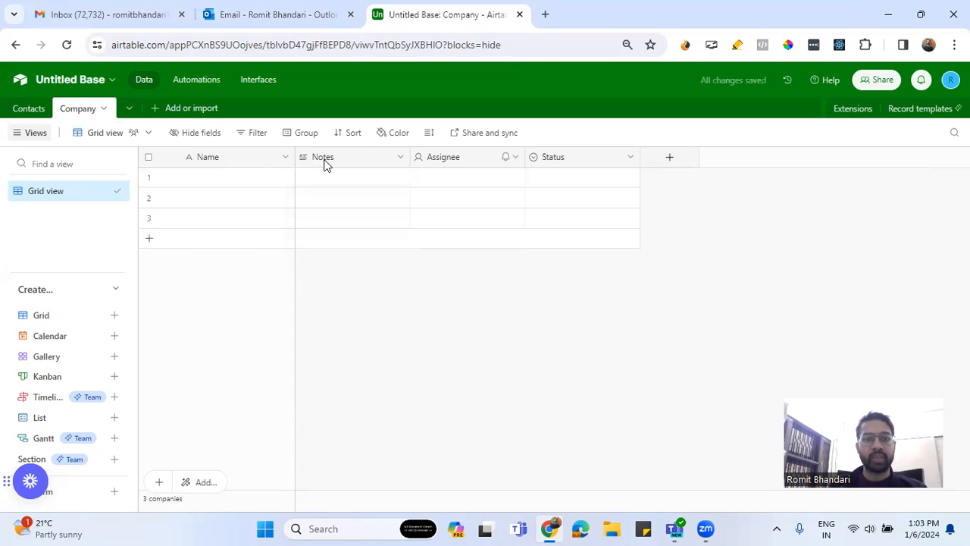
# Delete the default Notes, Assignee and Status fields from the Company table
pyautogui.click(394, 162)
pyautogui.scroll(-2, 379, 326)
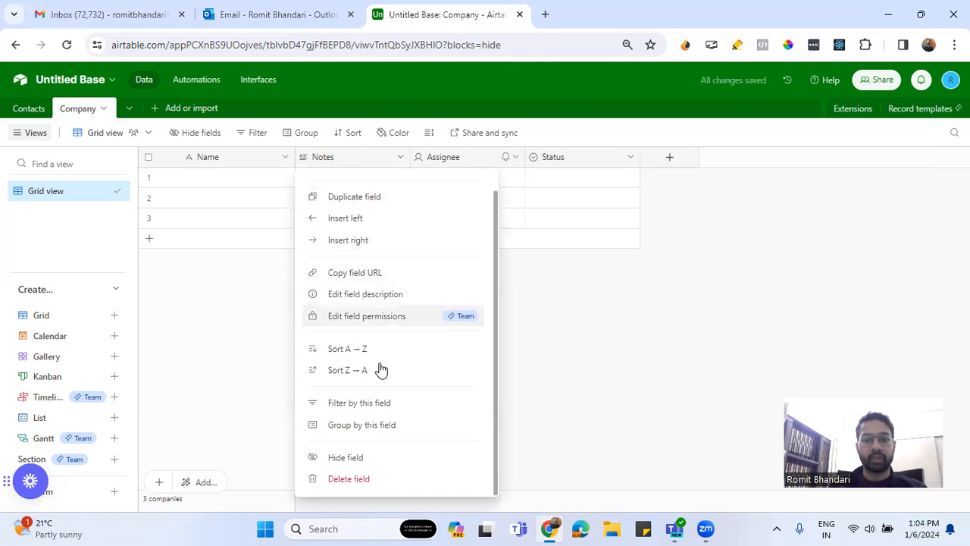
pyautogui.click(379, 478)
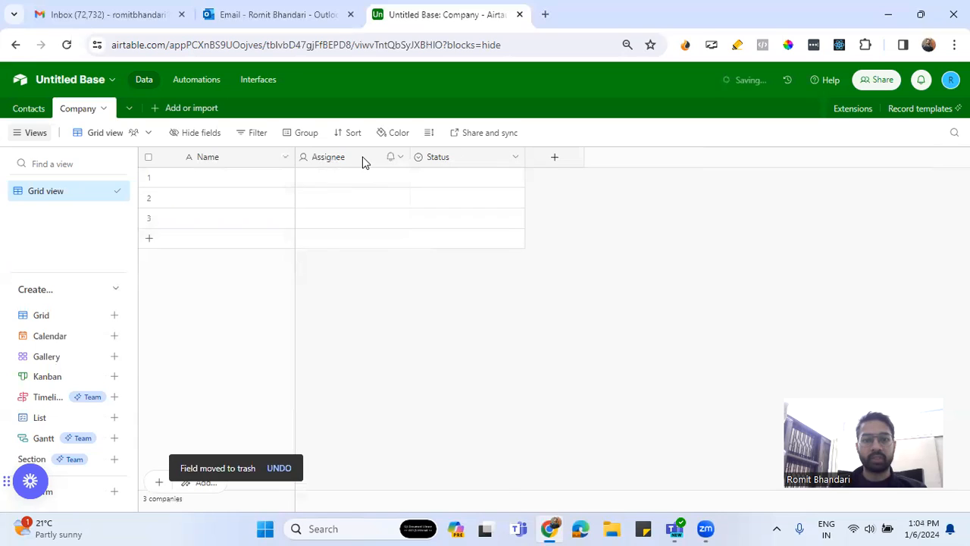
pyautogui.click(364, 161)
pyautogui.scroll(-2, 403, 425)
pyautogui.click(356, 477)
pyautogui.click(341, 157)
pyautogui.scroll(-1, 367, 415)
pyautogui.click(425, 477)
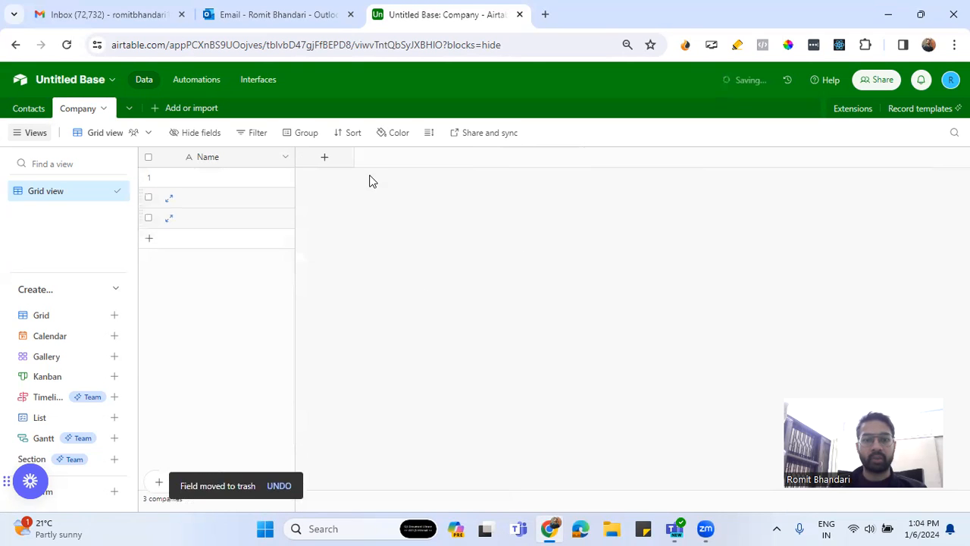
# Add a Contacts field to the Company table that links to multiple records in the Contacts table, without adding lookup fields
pyautogui.click(324, 159)
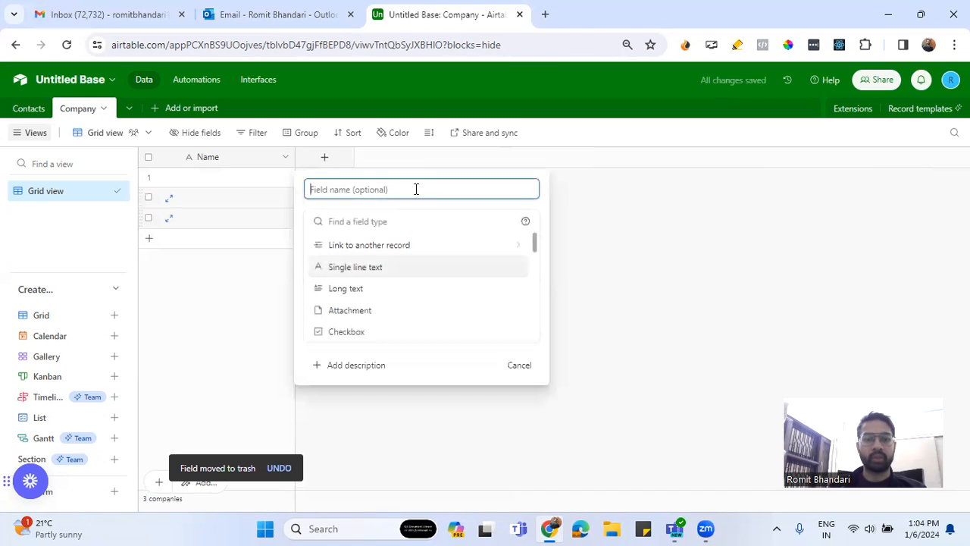
pyautogui.write('Contacts')
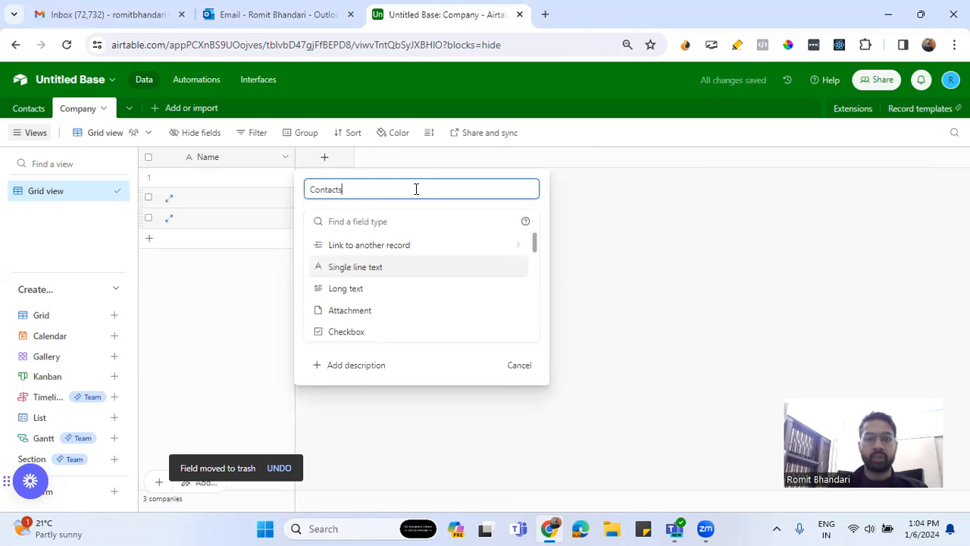
pyautogui.click(400, 244)
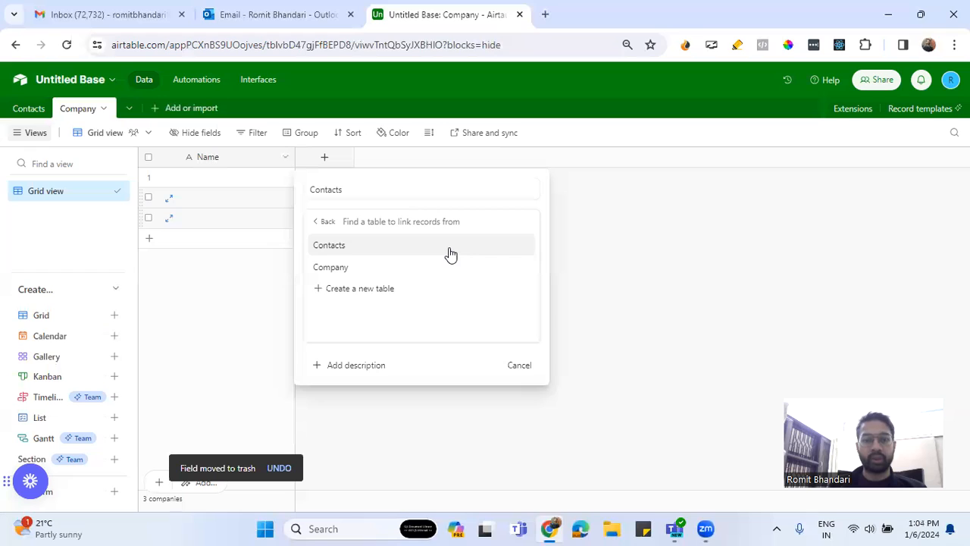
pyautogui.click(448, 250)
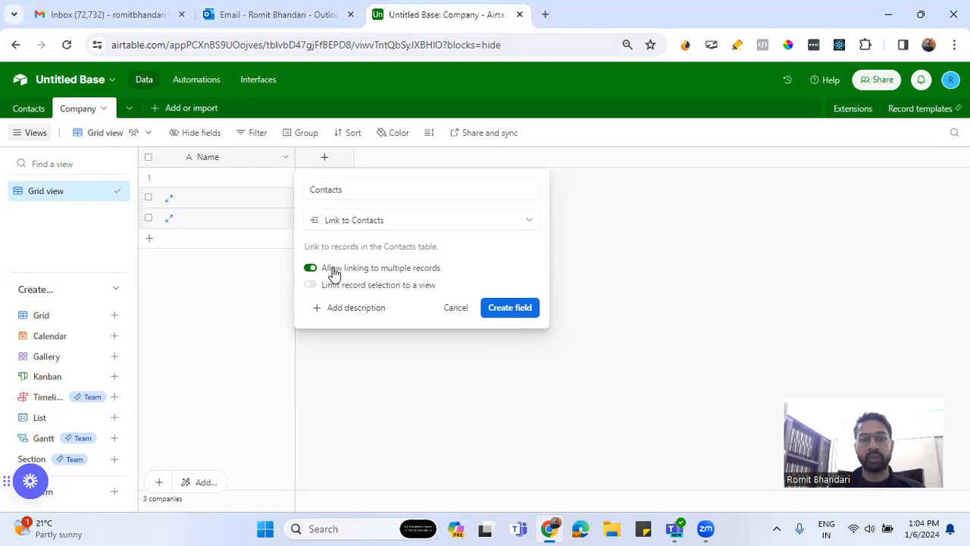
pyautogui.click(515, 309)
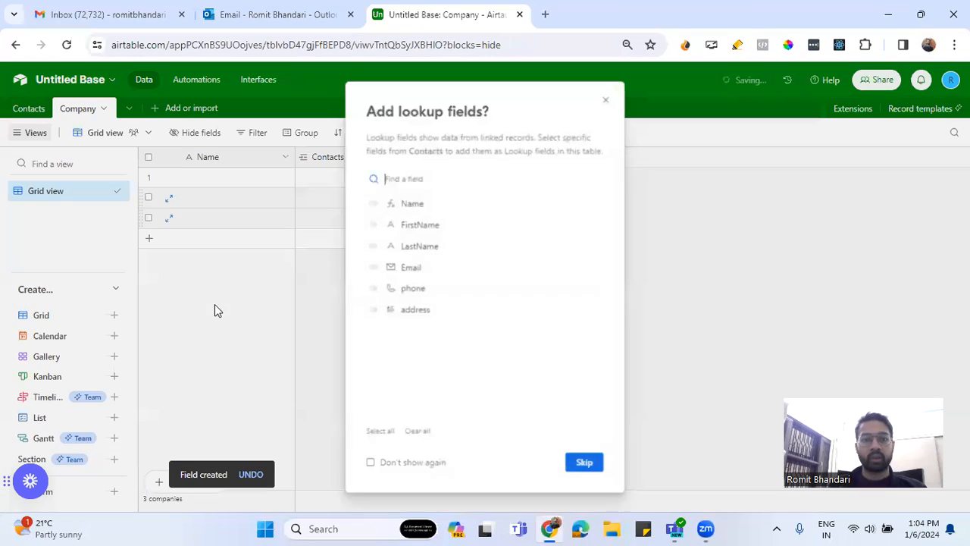
pyautogui.click(581, 456)
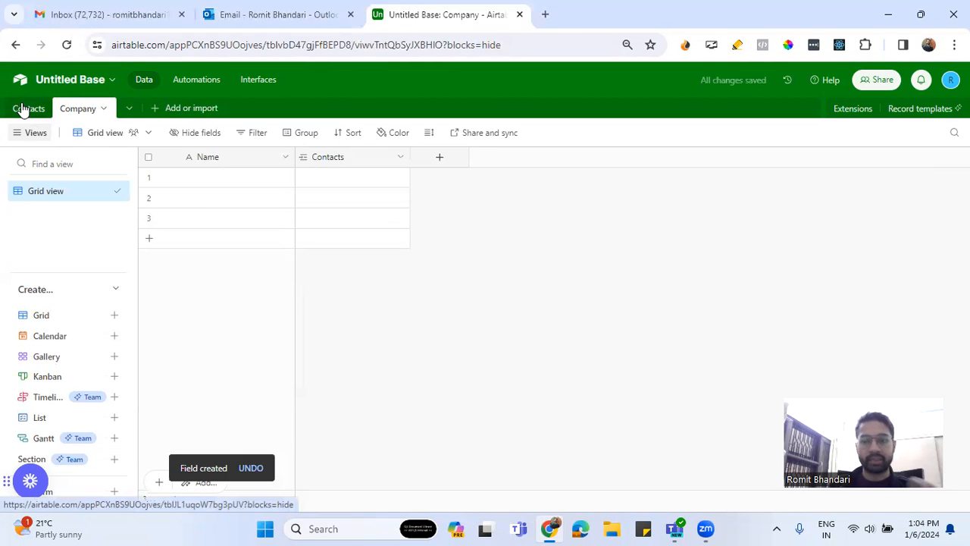
# In the Contacts table, disable linking to multiple records for the Company field and confirm the configuration change
pyautogui.click(23, 110)
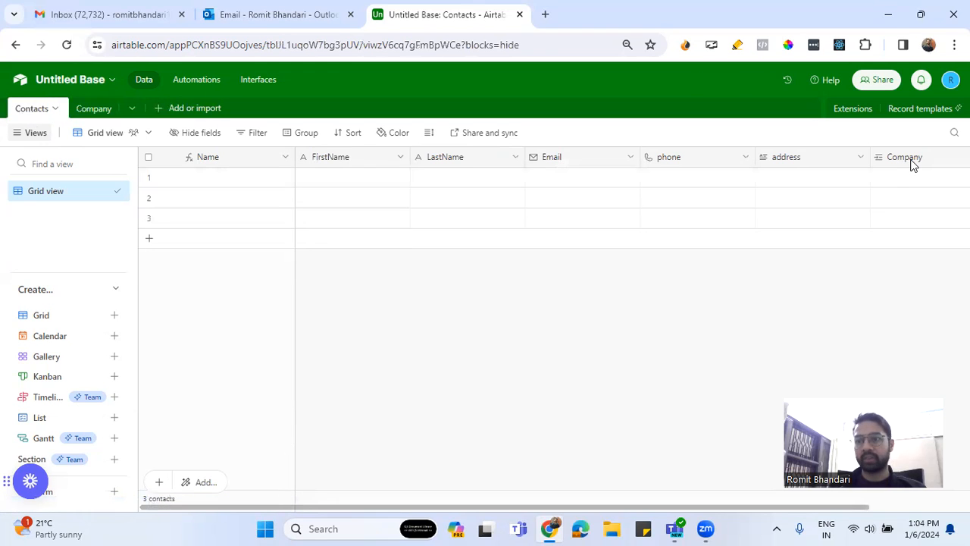
pyautogui.click(913, 160)
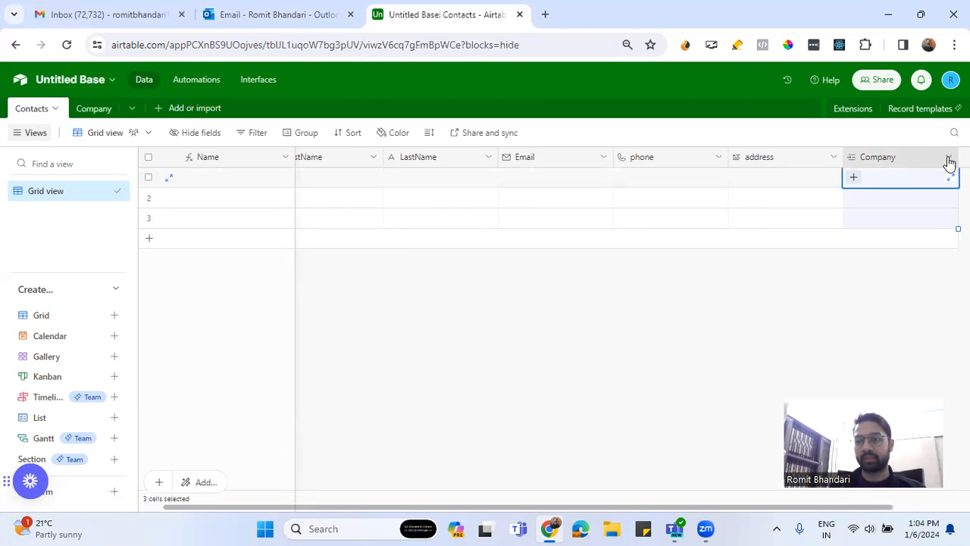
pyautogui.click(948, 163)
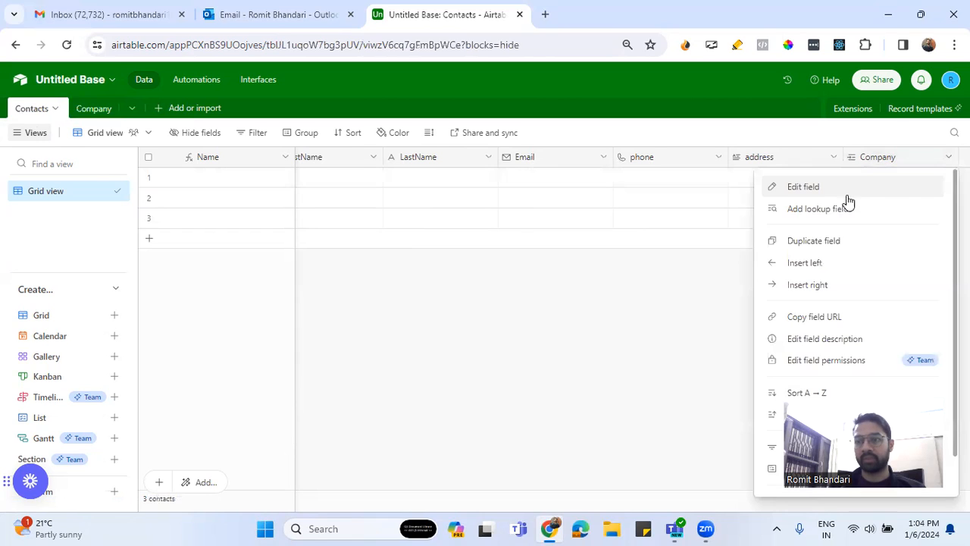
pyautogui.click(811, 189)
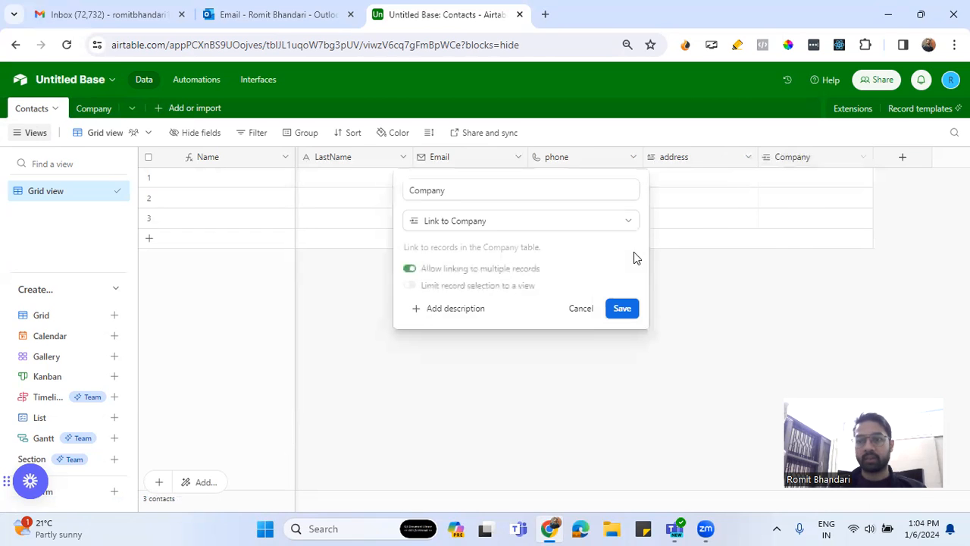
pyautogui.click(509, 278)
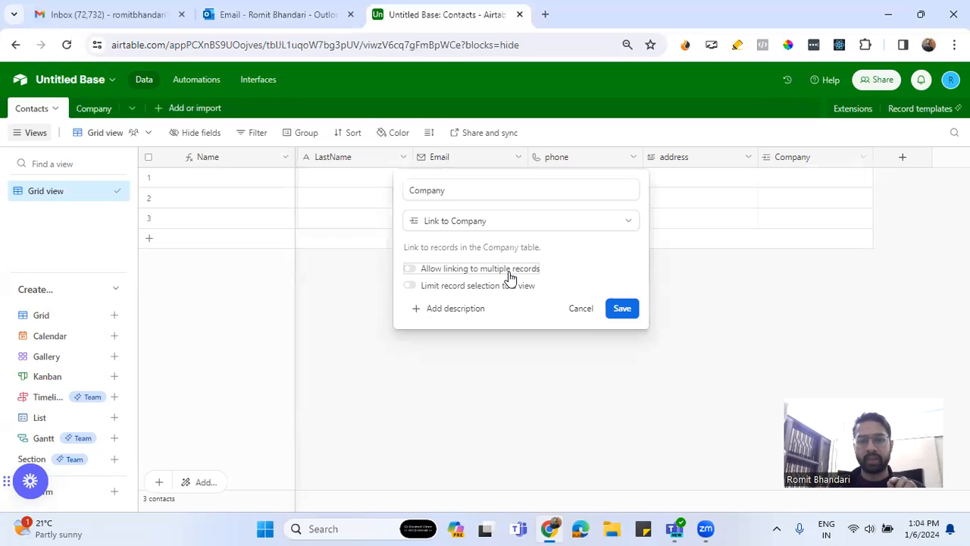
pyautogui.click(622, 311)
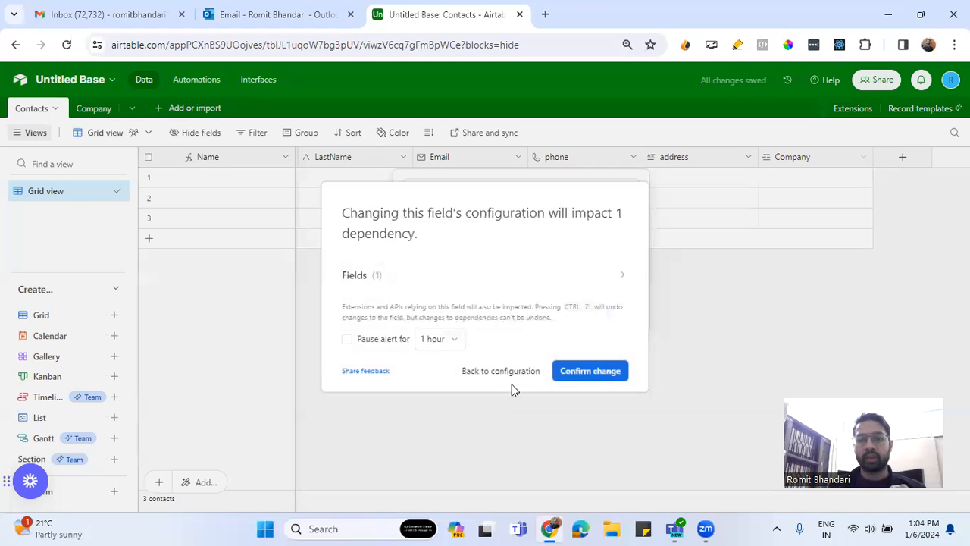
pyautogui.click(589, 370)
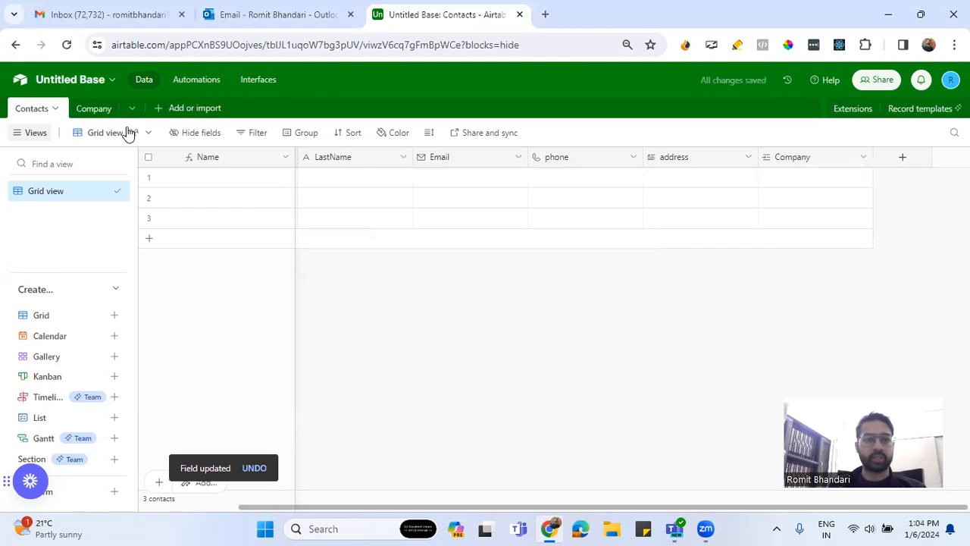
# Add a field named CompanyEmail with the Email field type to the Company table
pyautogui.click(94, 108)
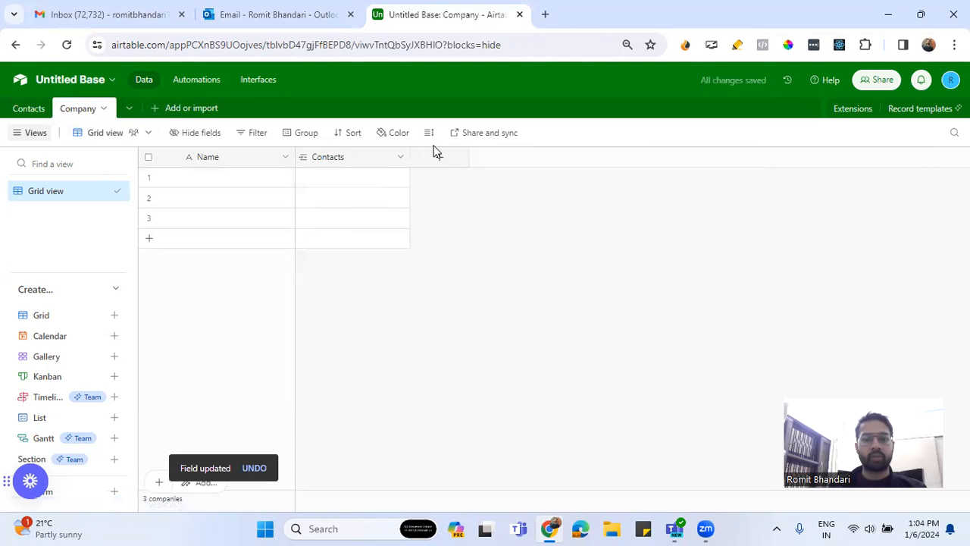
pyautogui.click(440, 159)
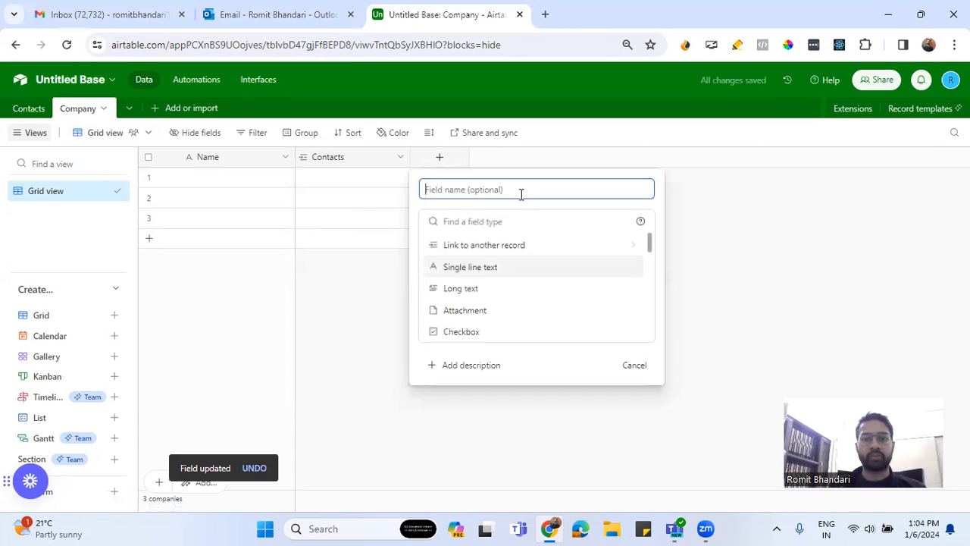
pyautogui.write('comoany')
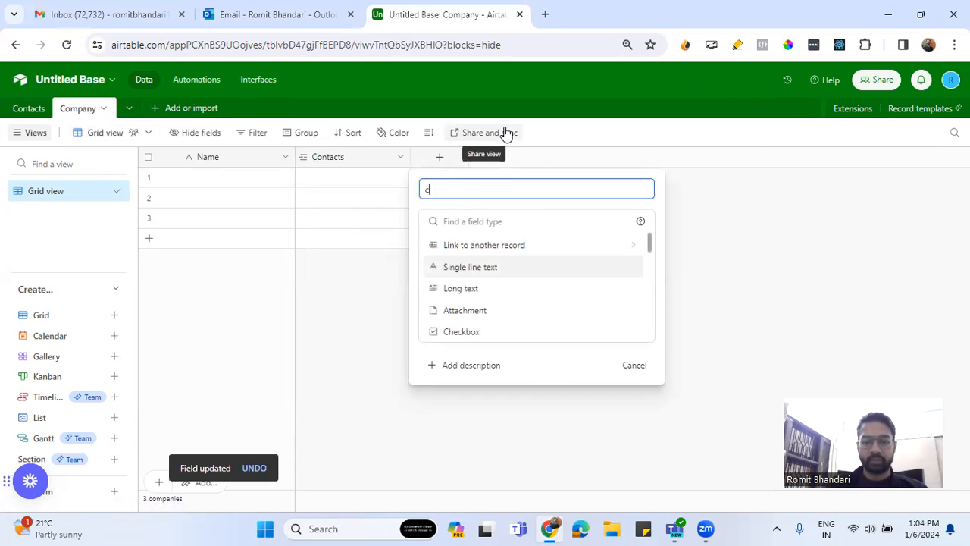
pyautogui.press('BackSpace')
pyautogui.press('BackSpace')
pyautogui.press('BackSpace')
pyautogui.press('BackSpace')
pyautogui.press('BackSpace')
pyautogui.press('BackSpace')
pyautogui.press('BackSpace')
pyautogui.write('CompanyEmail')
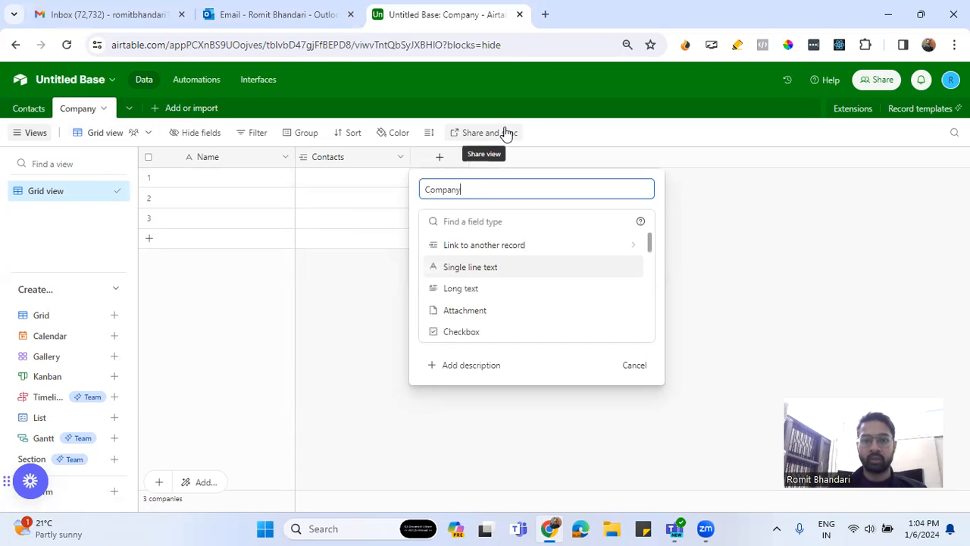
pyautogui.click(489, 220)
pyautogui.write('em')
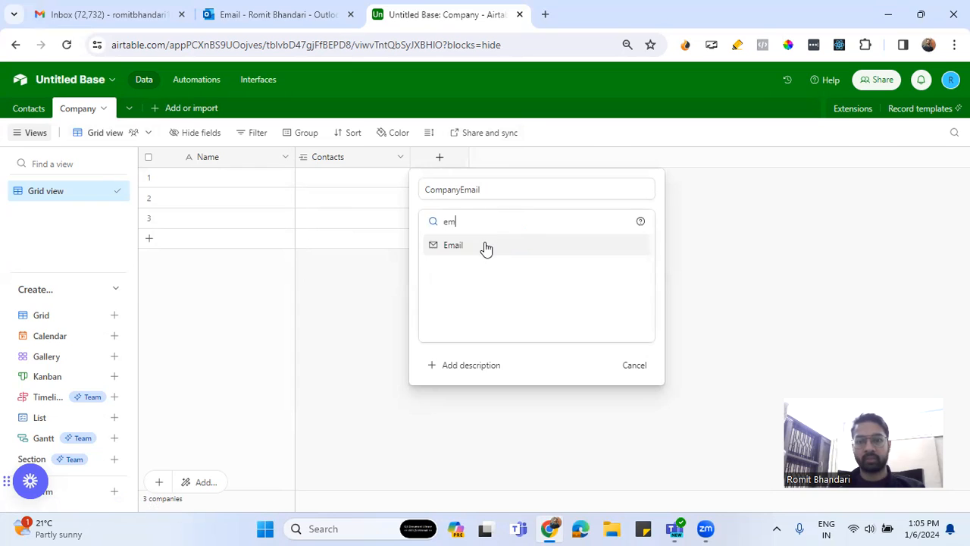
pyautogui.click(485, 247)
pyautogui.click(623, 280)
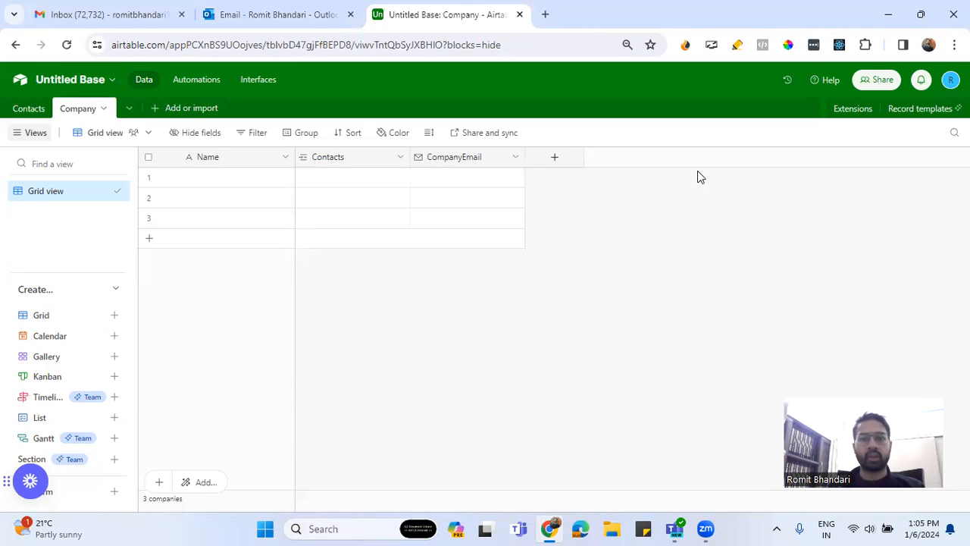
# Create a new blank table named Products in the base and save it
pyautogui.click(190, 112)
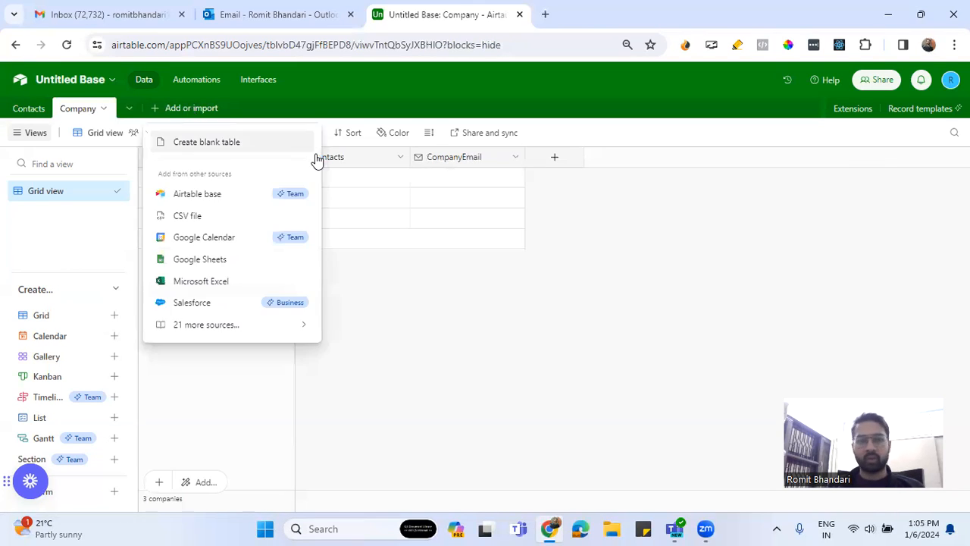
pyautogui.click(223, 149)
pyautogui.write('Prices')
pyautogui.press('BackSpace')
pyautogui.press('BackSpace')
pyautogui.press('BackSpace')
pyautogui.write('oducts')
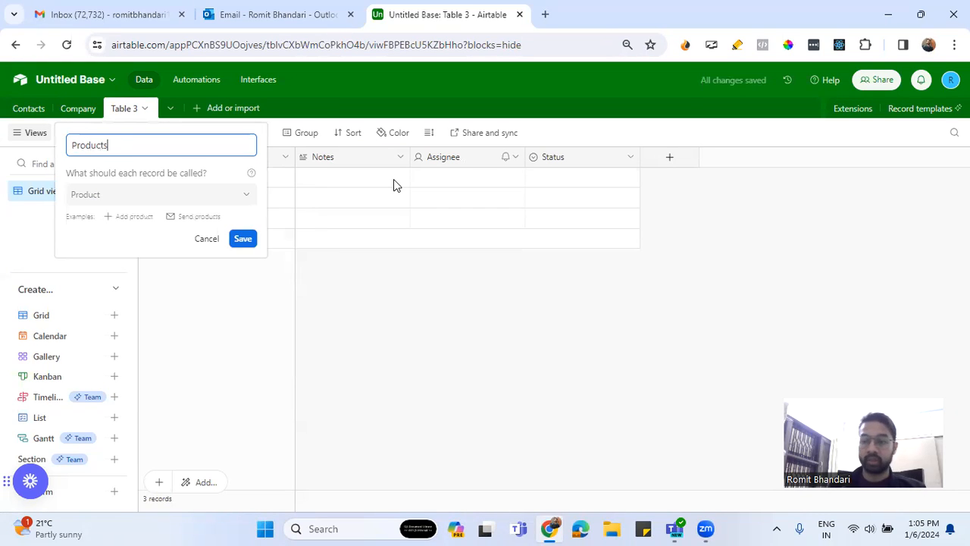
pyautogui.click(234, 240)
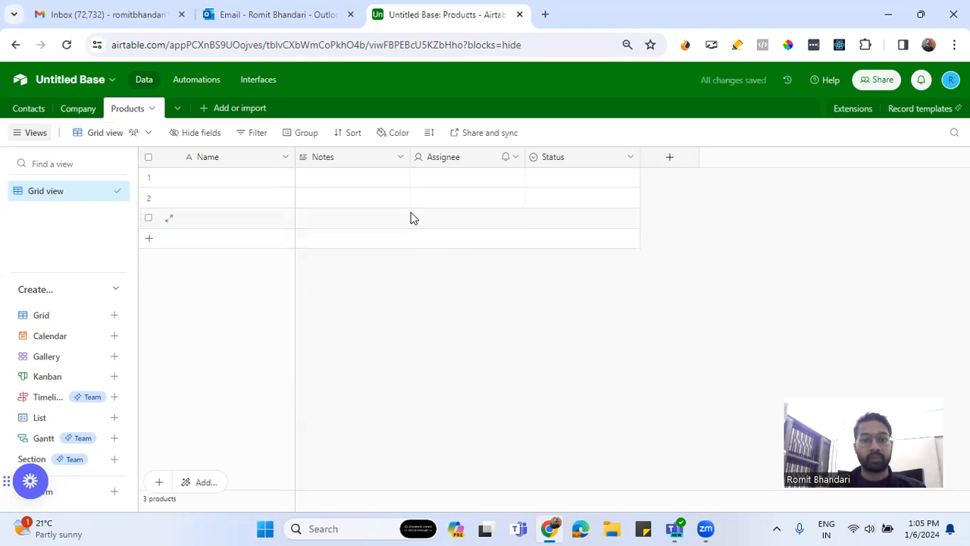
# Delete the default Notes, Assignee and Status fields from the Products table
pyautogui.click(400, 156)
pyautogui.scroll(-1, 390, 379)
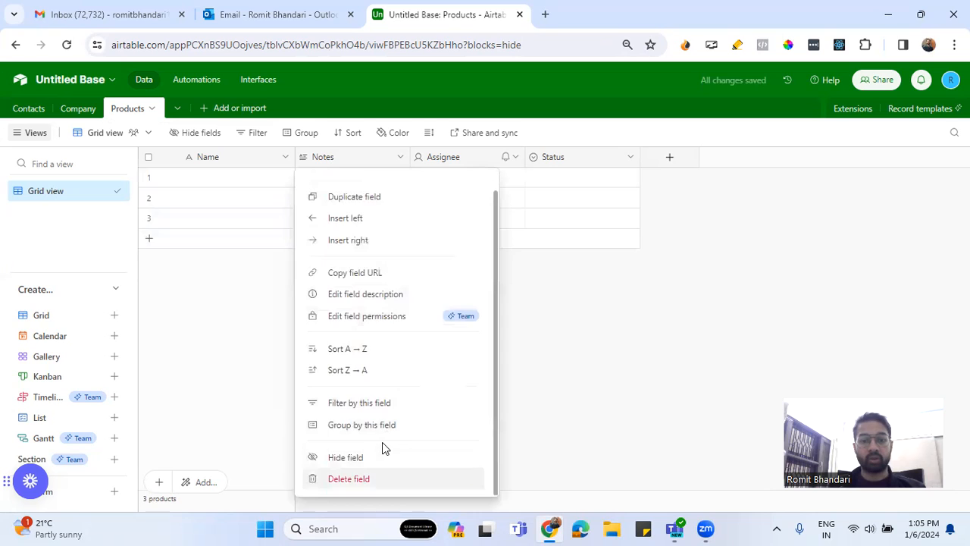
pyautogui.click(382, 476)
pyautogui.click(400, 157)
pyautogui.scroll(-1, 378, 443)
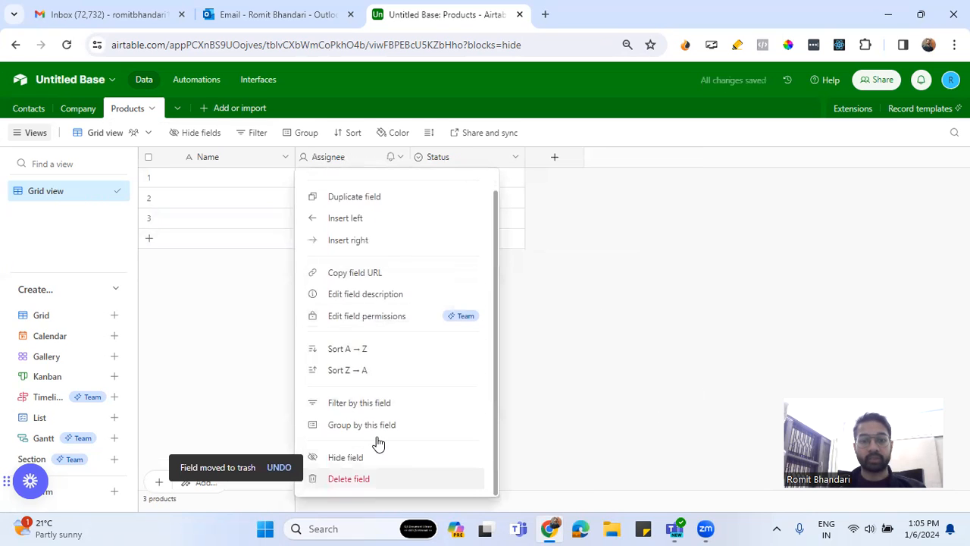
pyautogui.click(375, 478)
pyautogui.click(400, 157)
pyautogui.scroll(-1, 385, 444)
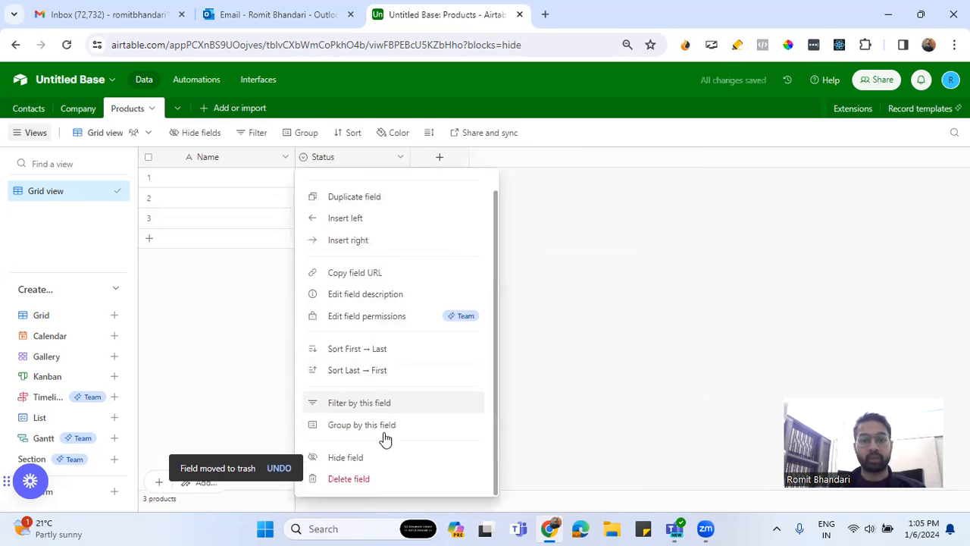
pyautogui.click(363, 478)
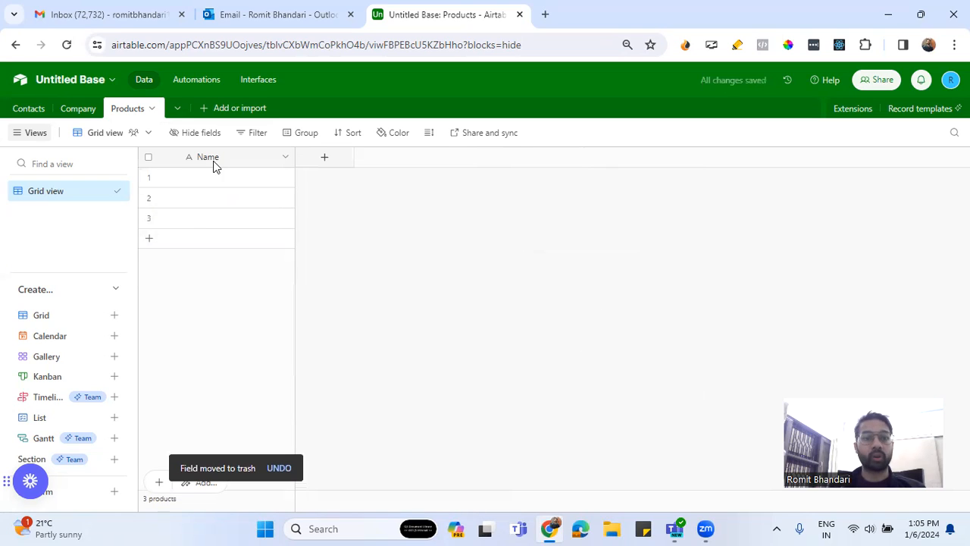
# Add a field named Unit Price with the Currency field type to the Products table, keeping the default formatting
pyautogui.click(325, 160)
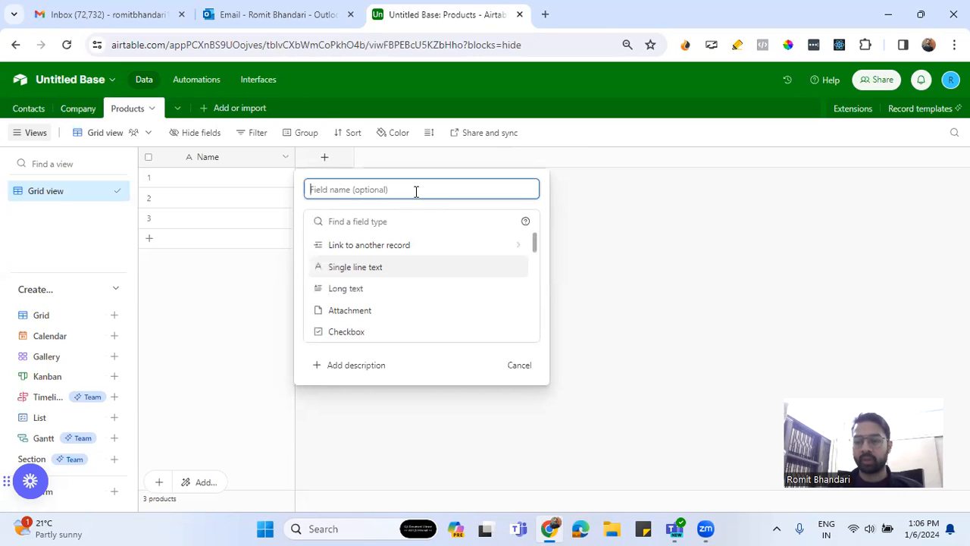
pyautogui.write('Unit ')
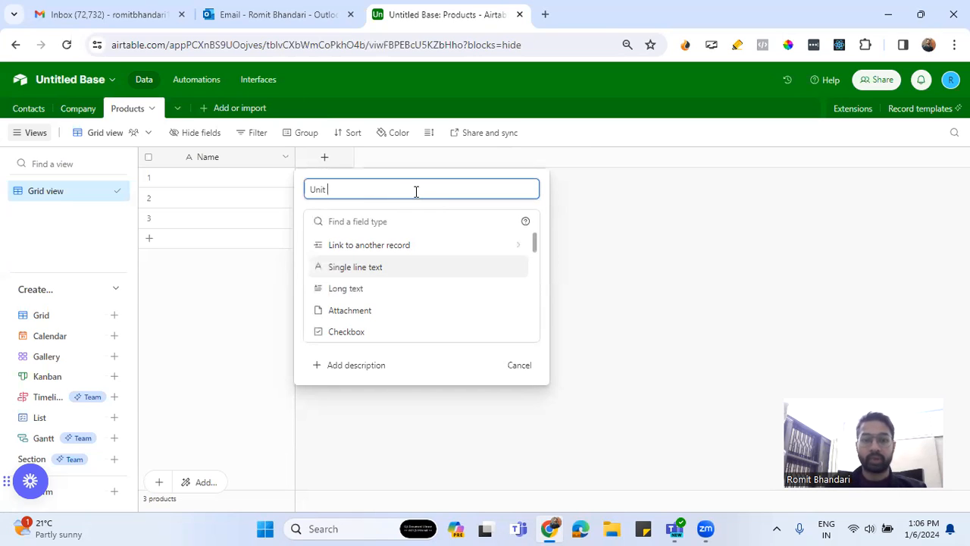
pyautogui.write('Price')
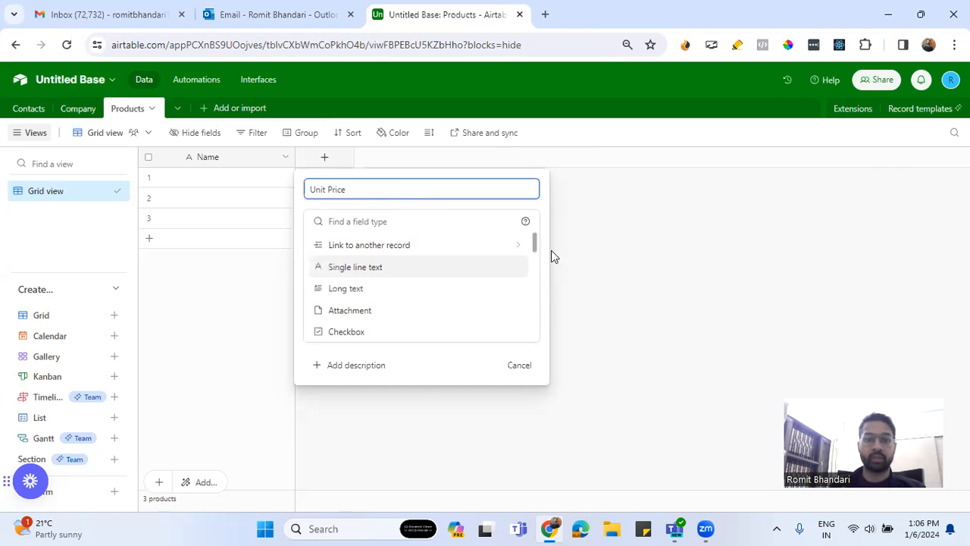
pyautogui.click(407, 223)
pyautogui.write('cu')
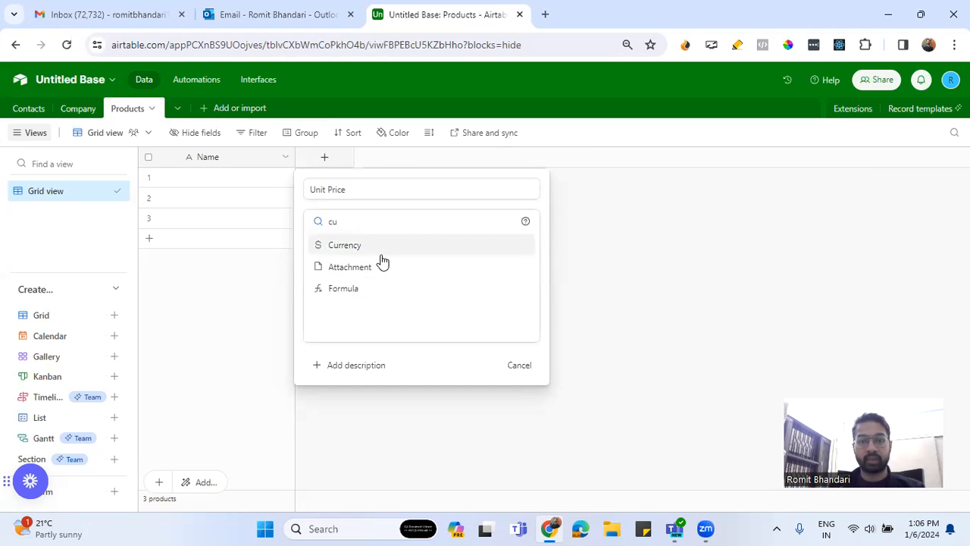
pyautogui.click(379, 250)
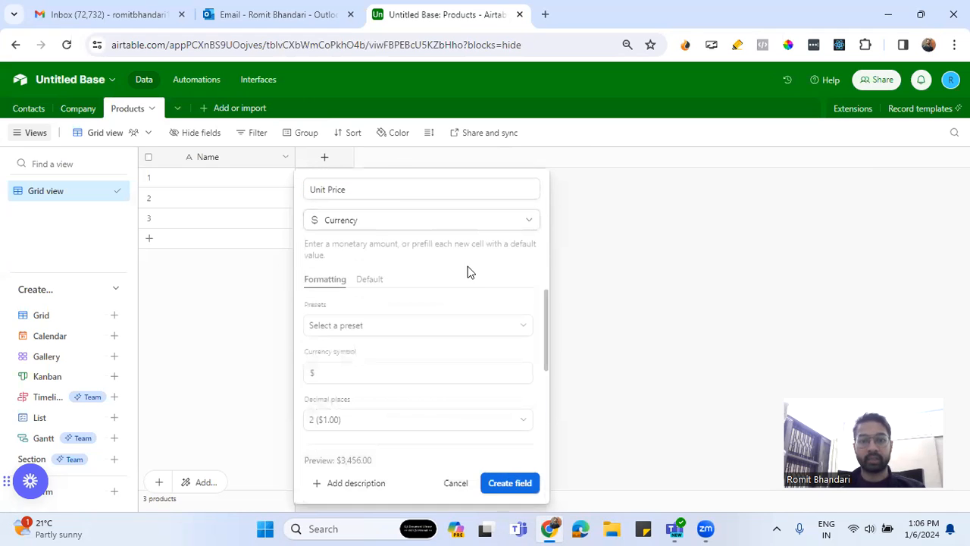
pyautogui.click(375, 279)
pyautogui.click(379, 309)
pyautogui.click(325, 281)
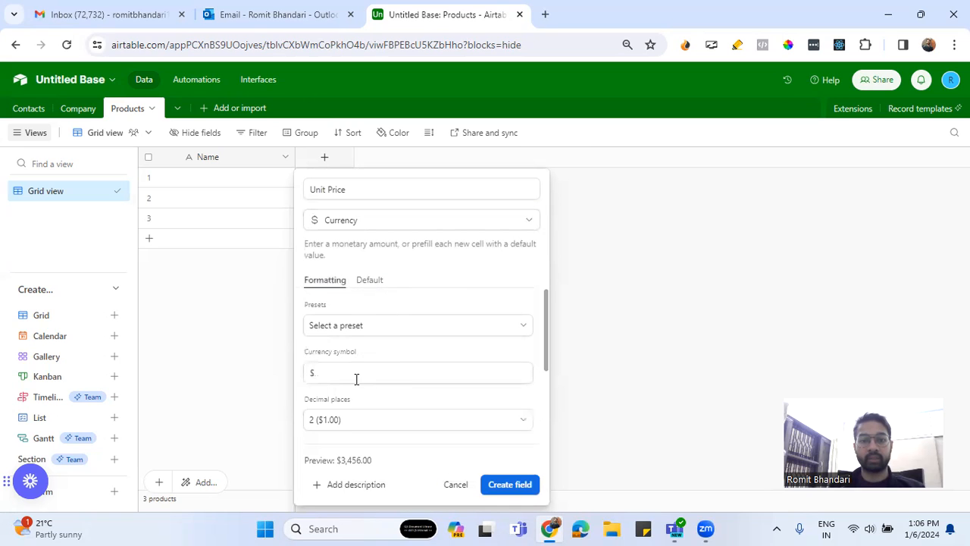
pyautogui.scroll(-1, 394, 357)
pyautogui.scroll(-2, 393, 357)
pyautogui.scroll(3, 392, 357)
pyautogui.scroll(-3, 432, 395)
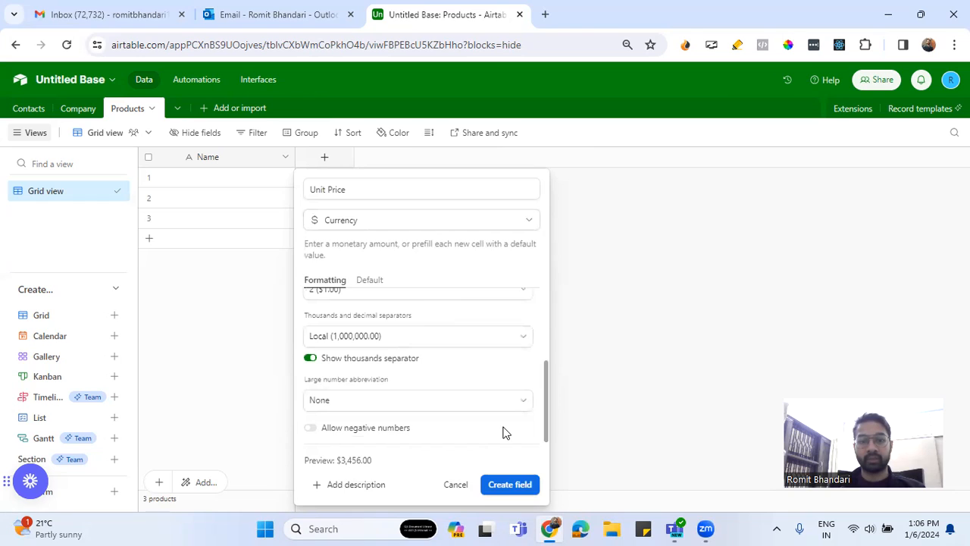
pyautogui.click(510, 484)
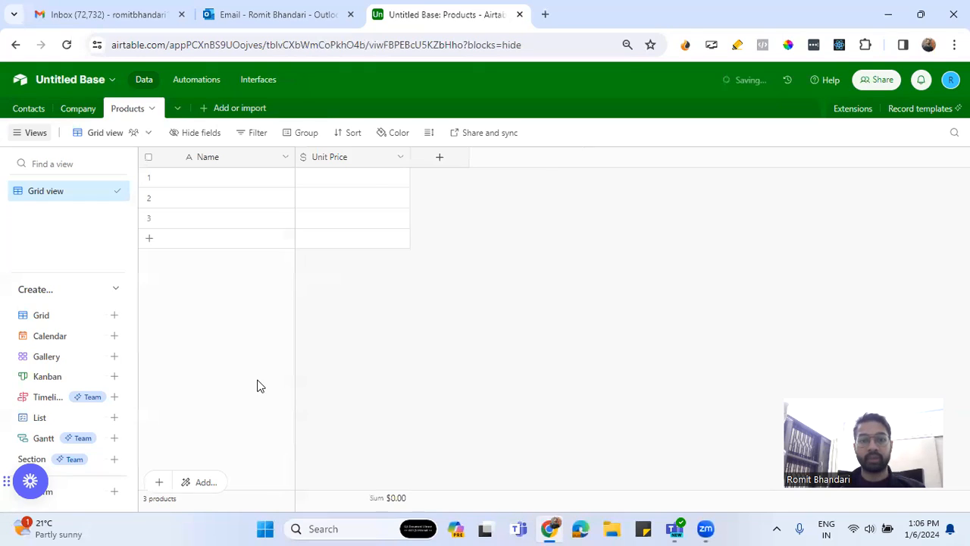
# Add a field named QtyAvailable with the Number field type to the Products table, keeping the default formatting
pyautogui.click(439, 159)
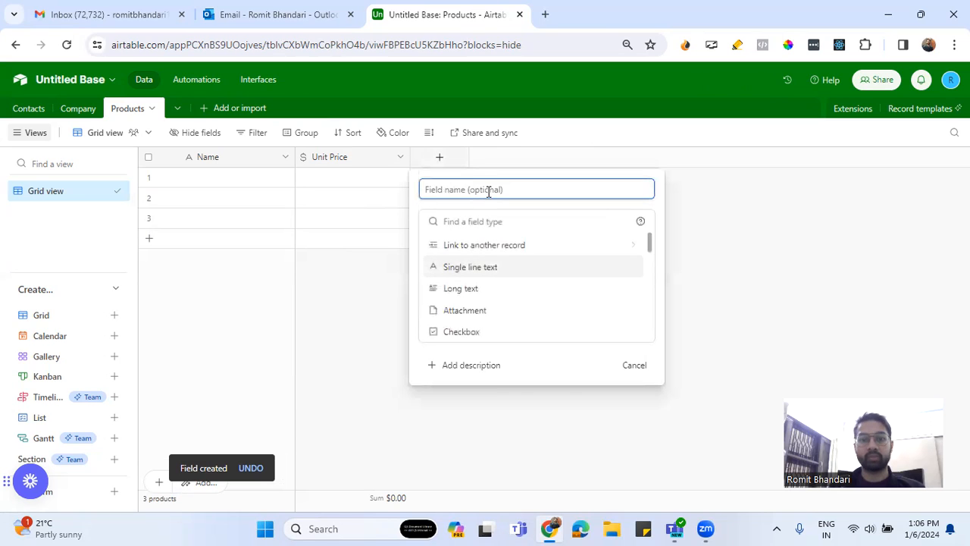
pyautogui.write('Qty')
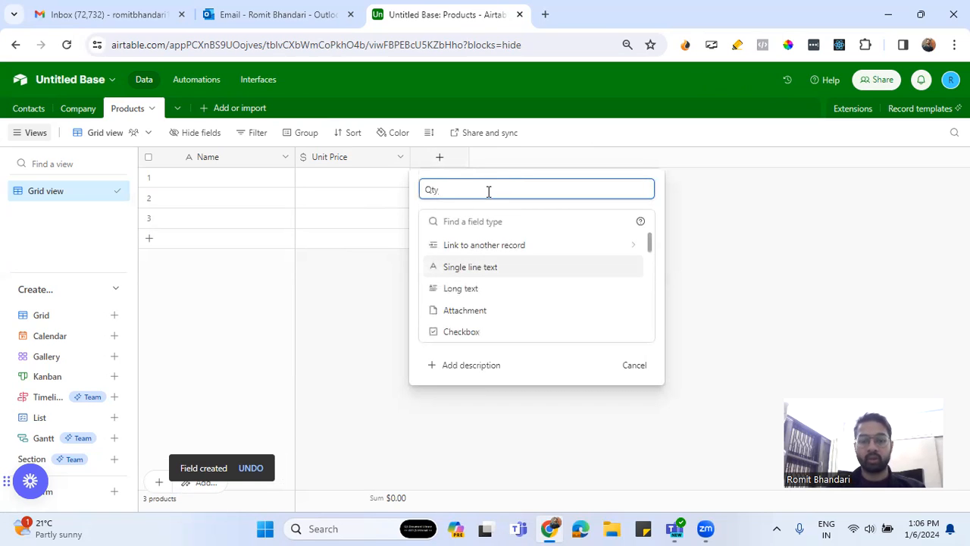
pyautogui.write('Ava')
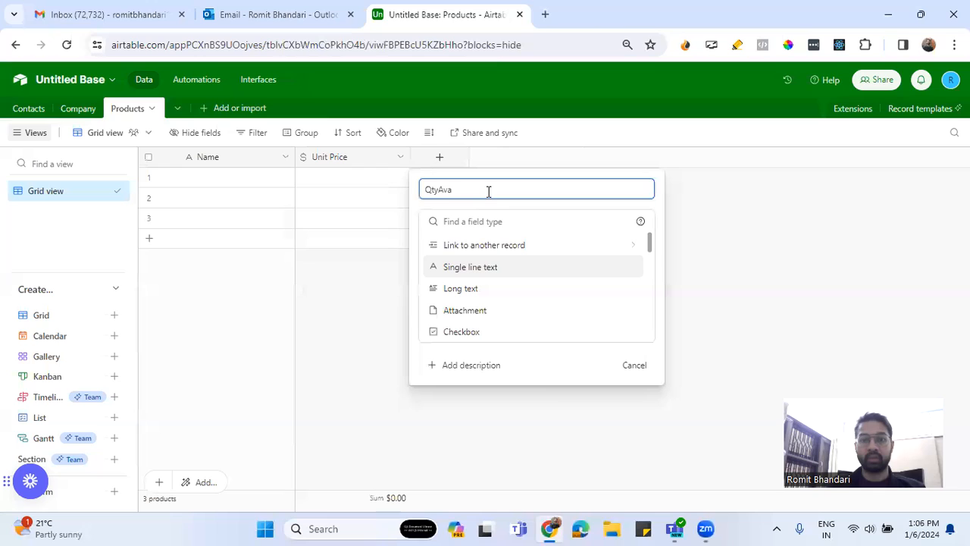
pyautogui.write('ilaable')
pyautogui.click(487, 221)
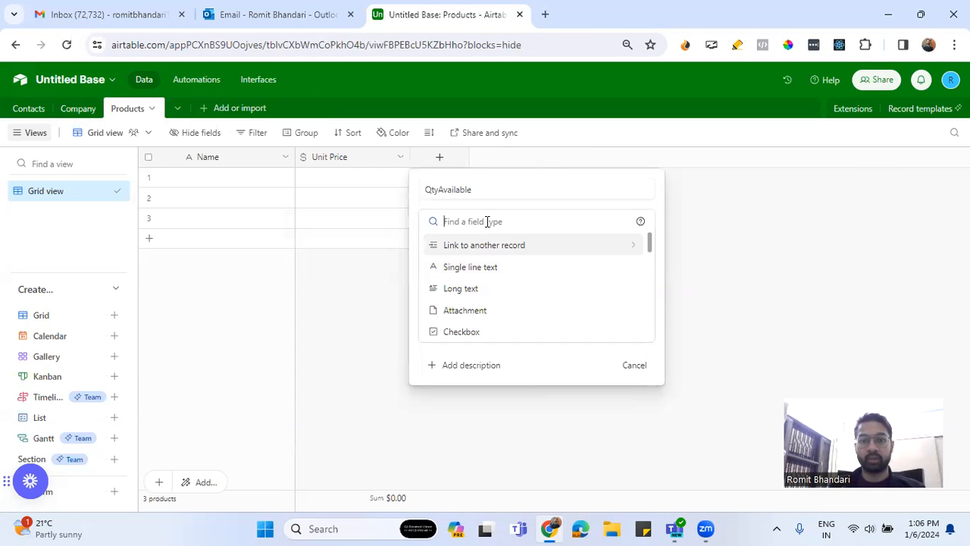
pyautogui.write('num')
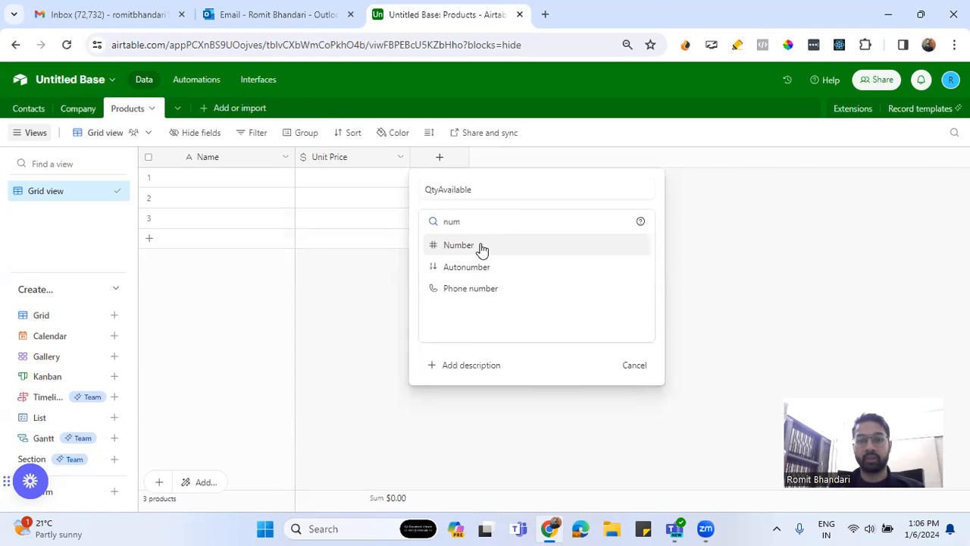
pyautogui.click(480, 250)
pyautogui.scroll(-2, 564, 363)
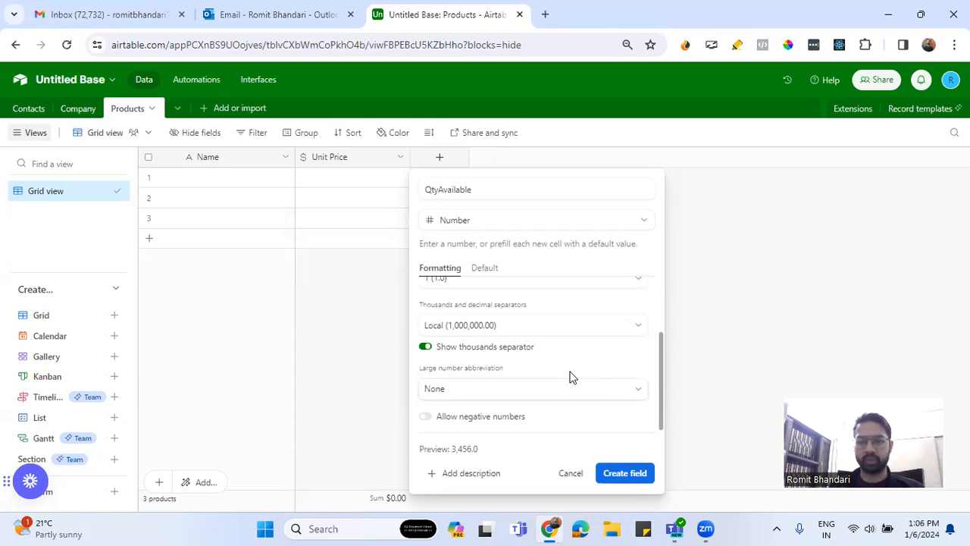
pyautogui.click(613, 471)
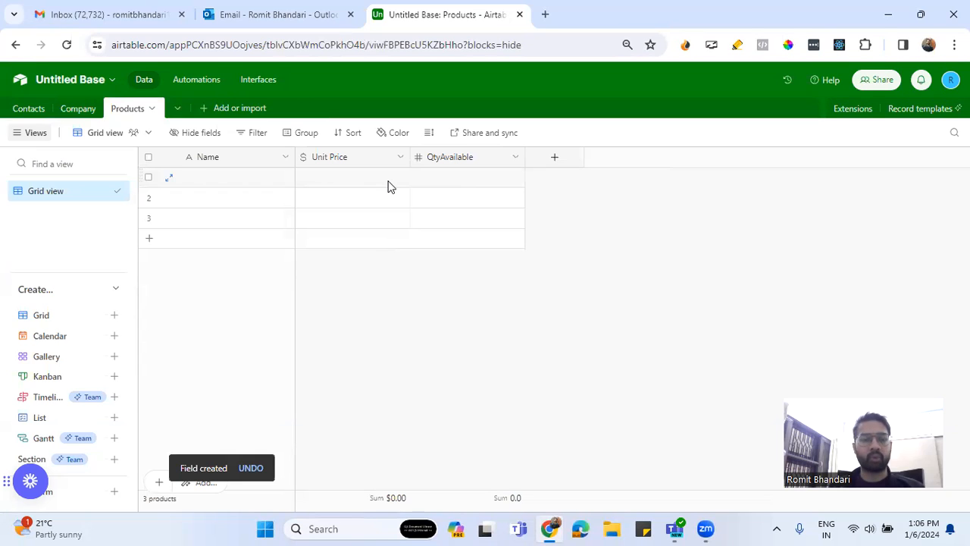
# Add a ProductCategory field to the Products table that links to a new ProductCategory table, with linking to multiple records disabled
pyautogui.click(561, 160)
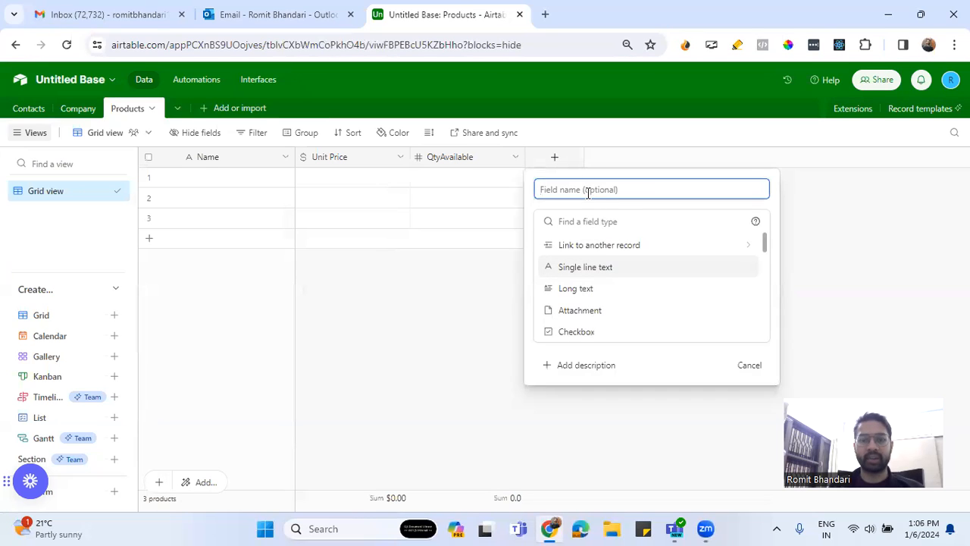
pyautogui.write('Prody')
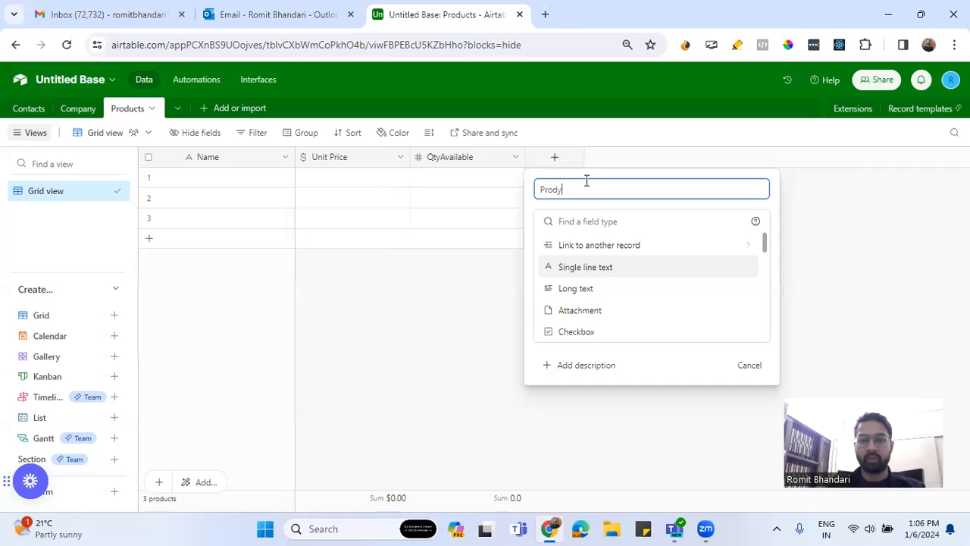
pyautogui.press('BackSpace')
pyautogui.write('uctCategory')
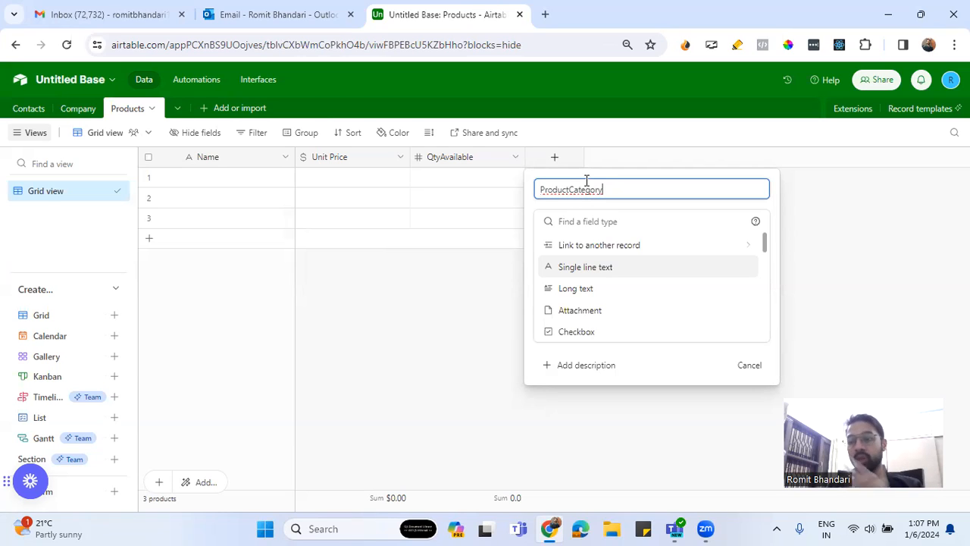
pyautogui.click(598, 250)
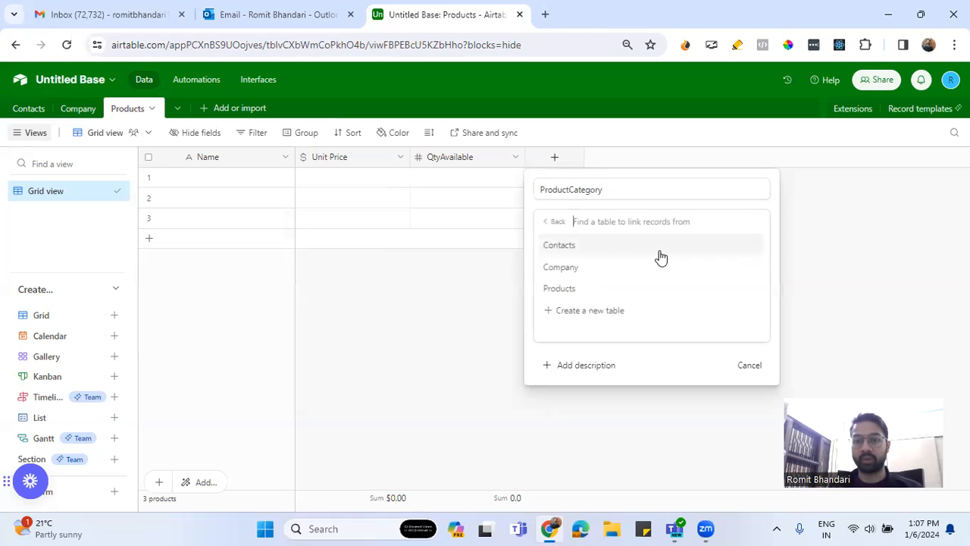
pyautogui.click(606, 311)
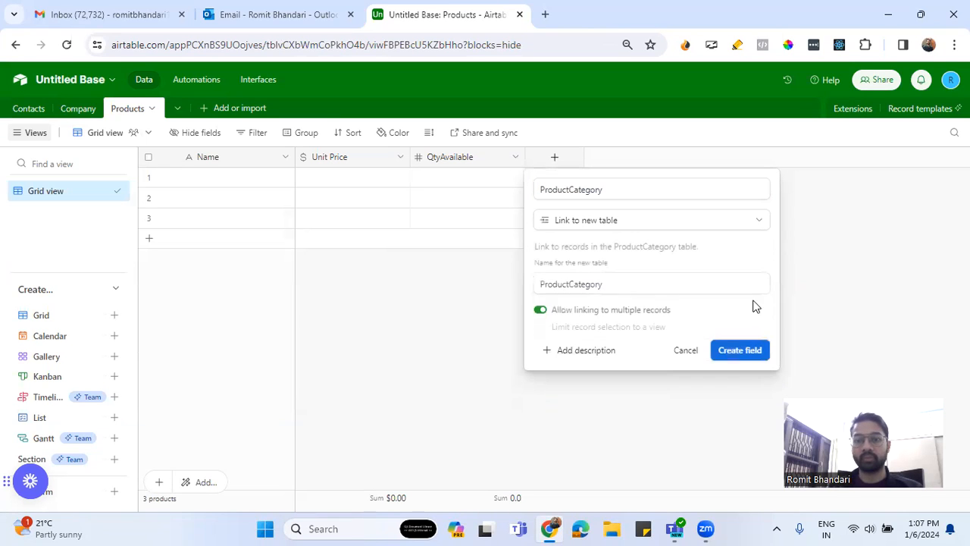
pyautogui.click(618, 316)
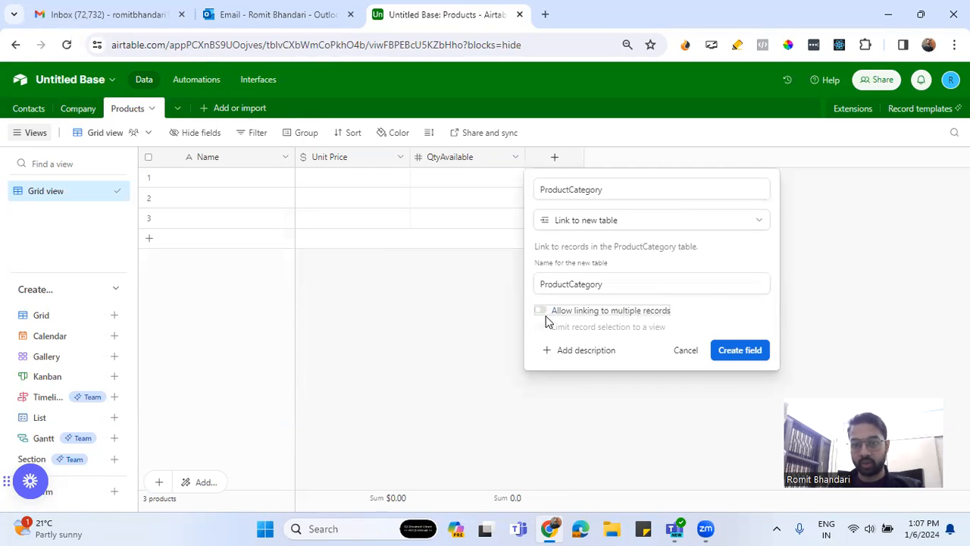
pyautogui.click(726, 351)
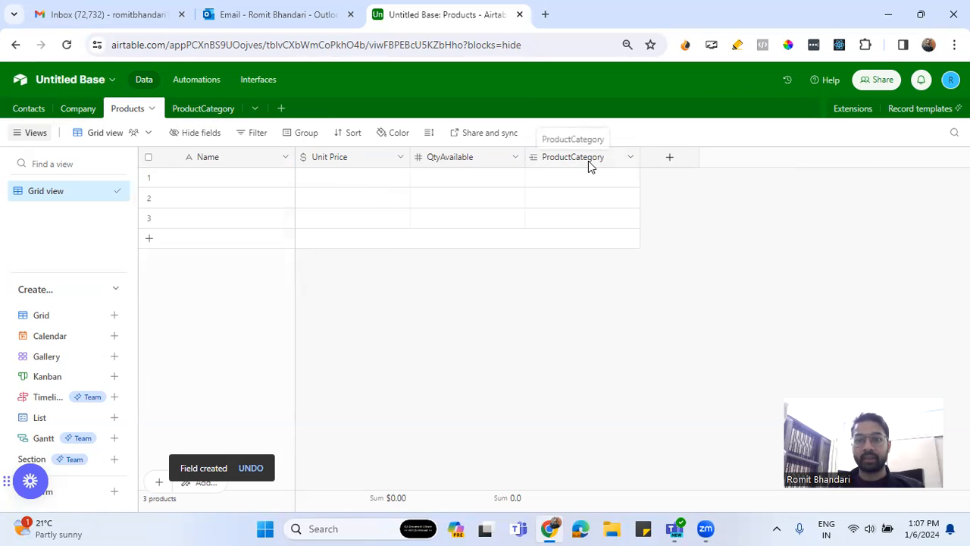
# Open the ProductCategory table and review the settings of its Products link field without changing them
pyautogui.click(194, 111)
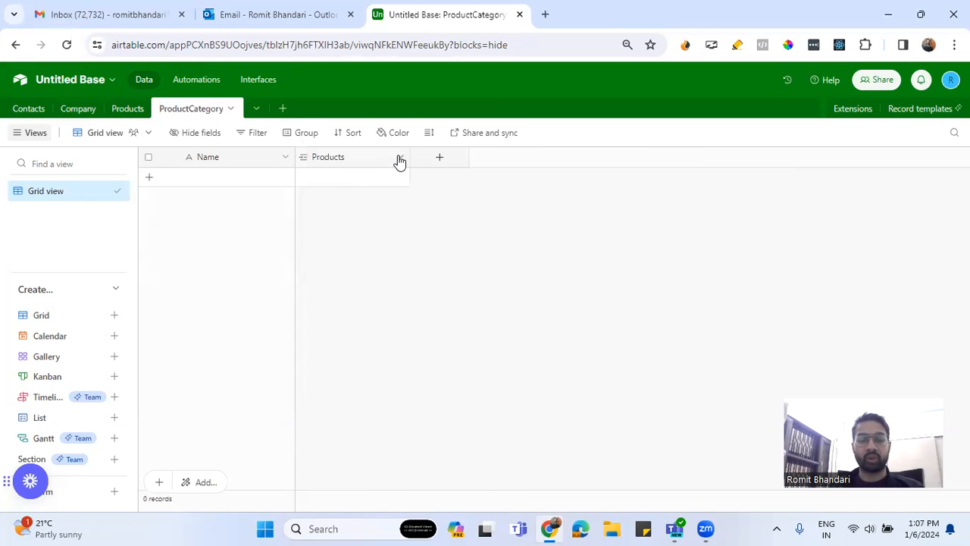
pyautogui.click(400, 161)
pyautogui.click(366, 190)
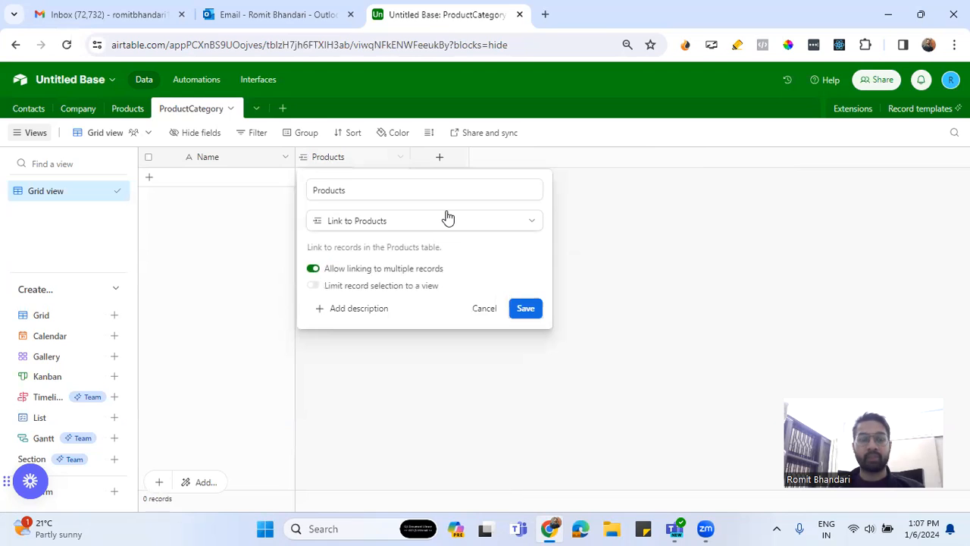
pyautogui.click(499, 311)
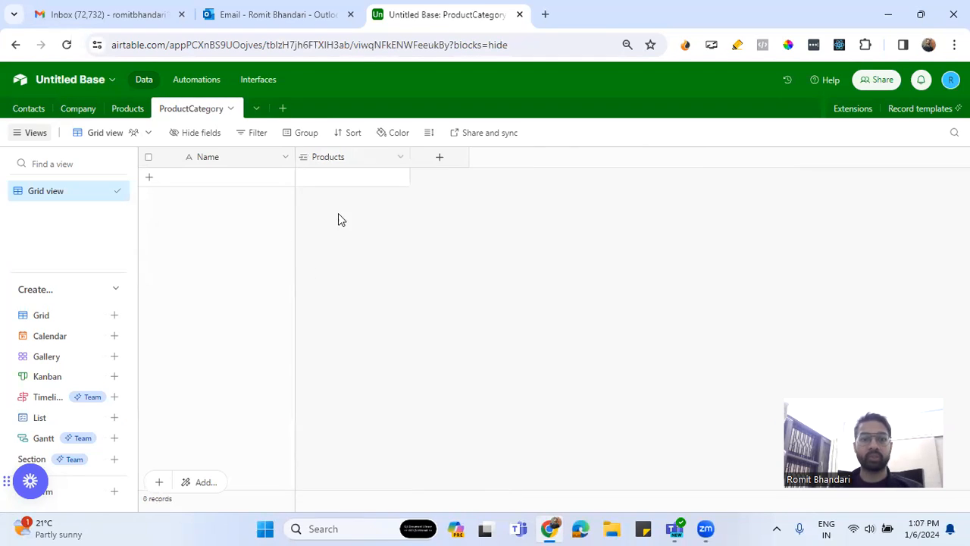
# Add a first record named Earrings to the ProductCategory table
pyautogui.click(221, 178)
pyautogui.write('Consu')
pyautogui.press('BackSpace')
pyautogui.press('BackSpace')
pyautogui.press('BackSpace')
pyautogui.press('BackSpace')
pyautogui.press('BackSpace')
pyautogui.write('Earpho')
pyautogui.press('BackSpace')
pyautogui.press('BackSpace')
pyautogui.press('BackSpace')
pyautogui.write('rings')
pyautogui.press('Return')
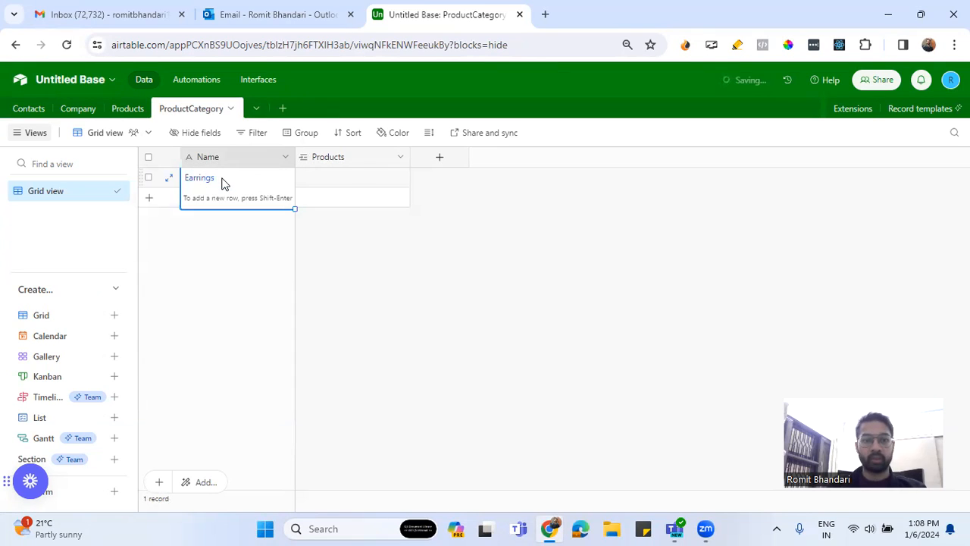
# Add a second record named Necklaces to the ProductCategory table
pyautogui.doubleClick(220, 205)
pyautogui.click(220, 205)
pyautogui.click(221, 201)
pyautogui.write('Neckla')
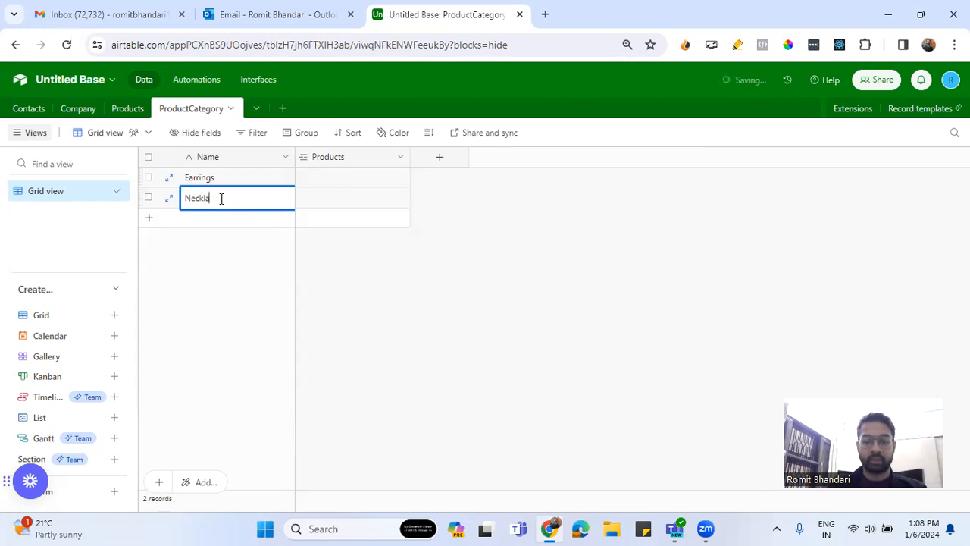
pyautogui.write('ces')
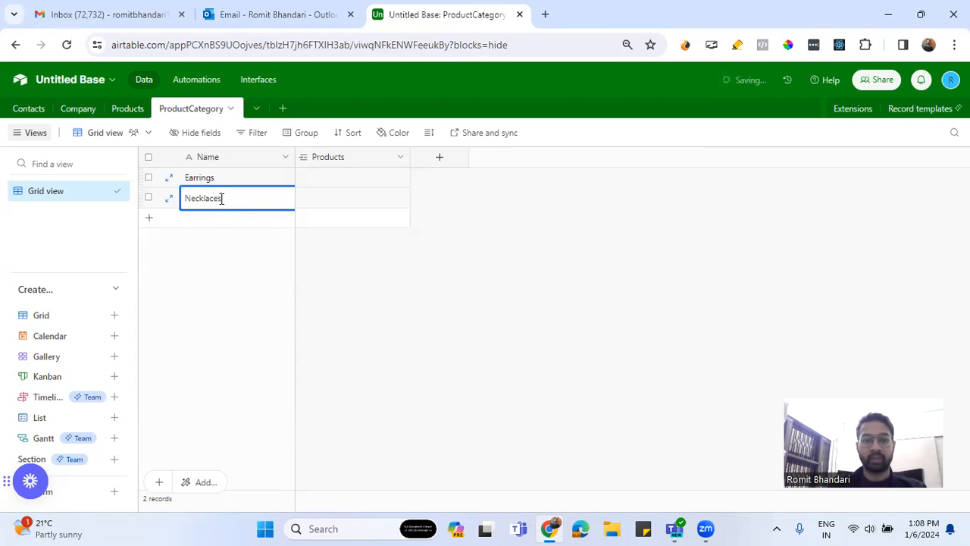
pyautogui.press('Return')
# Add a third record named NosePin to the ProductCategory table
pyautogui.click(213, 220)
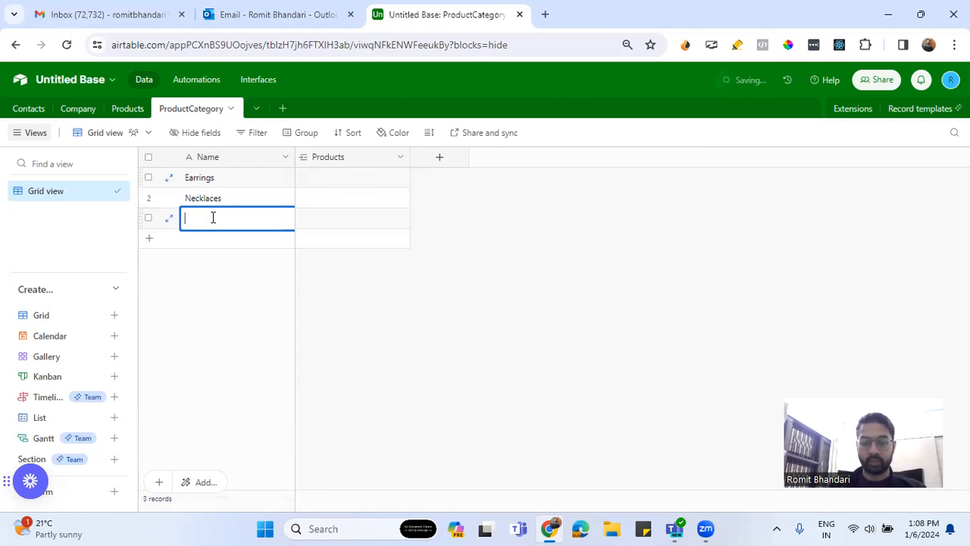
pyautogui.write('No')
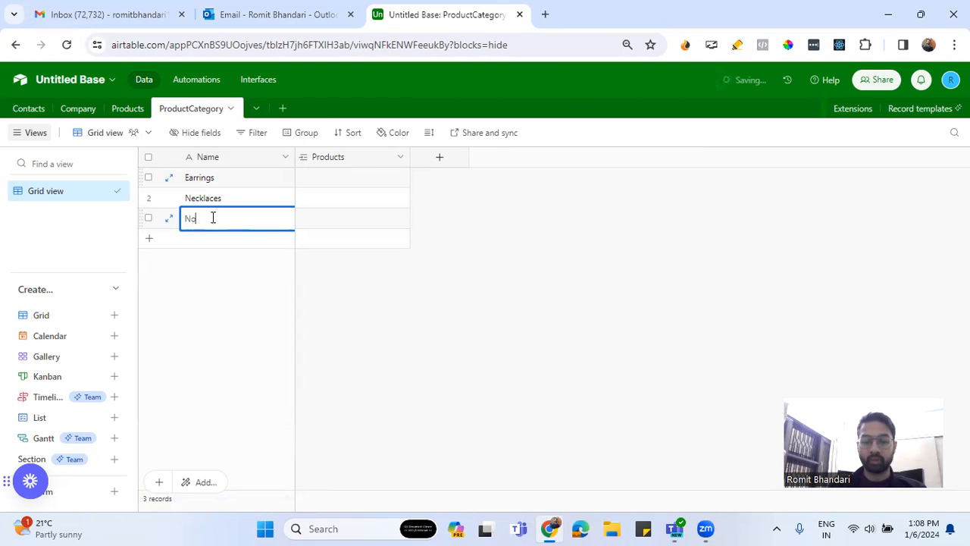
pyautogui.write('sePin')
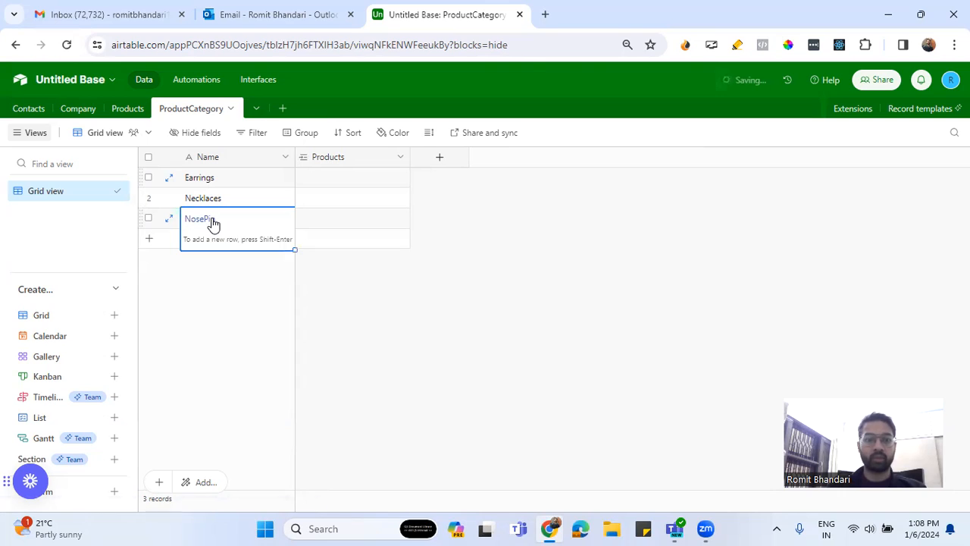
pyautogui.click(436, 303)
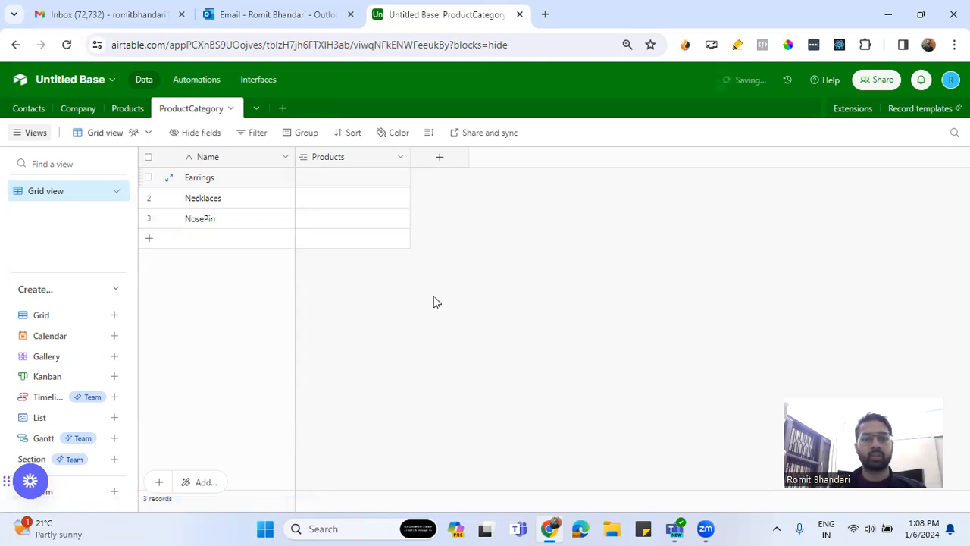
# Go to the Products table and name its first record Black Pearl Necklace
pyautogui.click(125, 112)
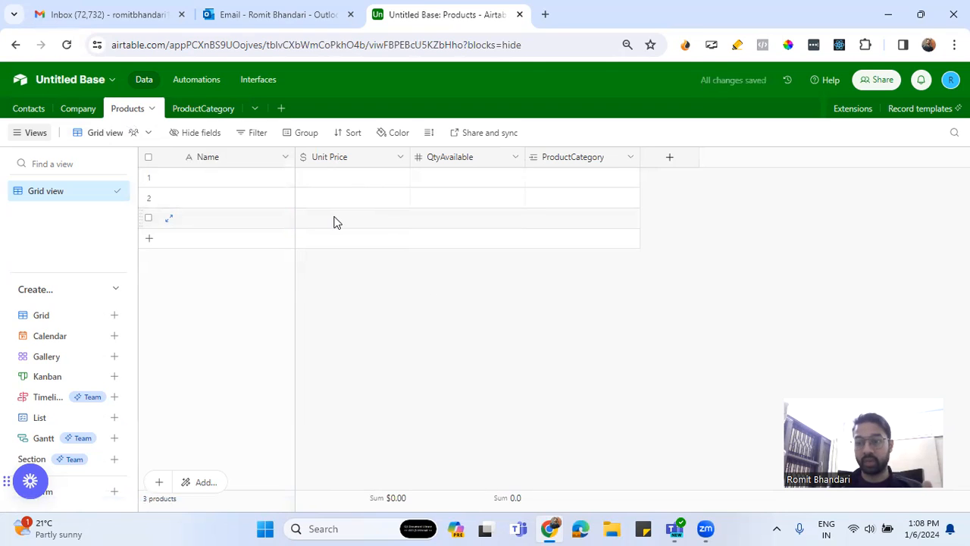
pyautogui.doubleClick(215, 176)
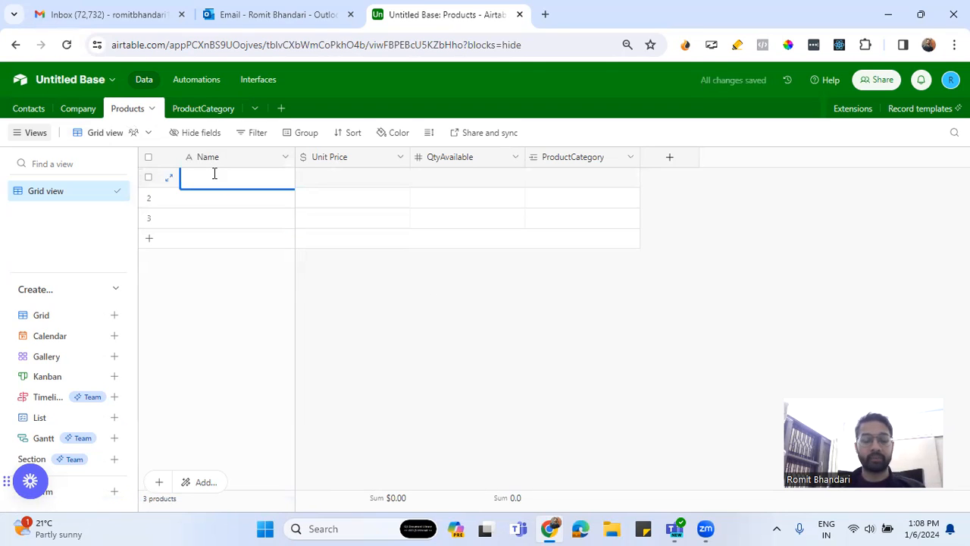
pyautogui.write('Black')
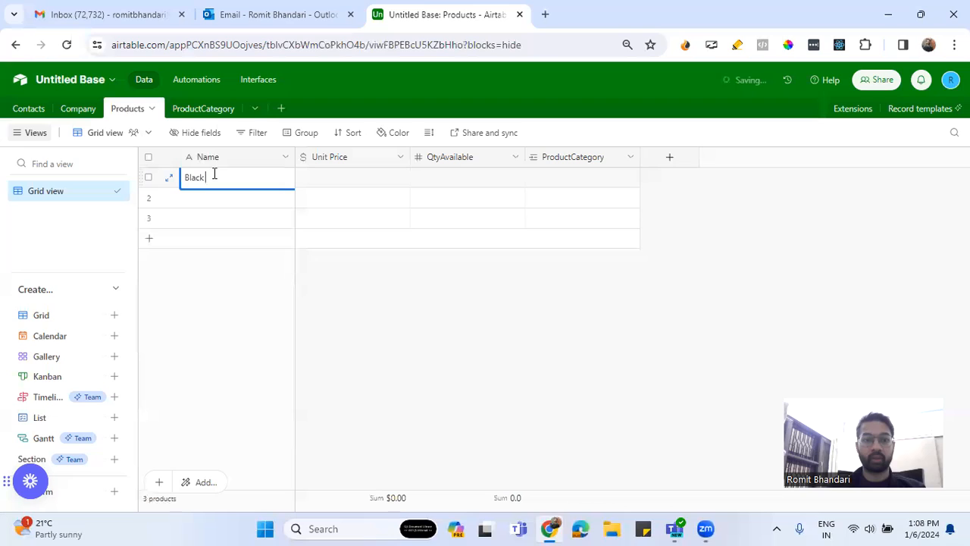
pyautogui.write(' Ruby')
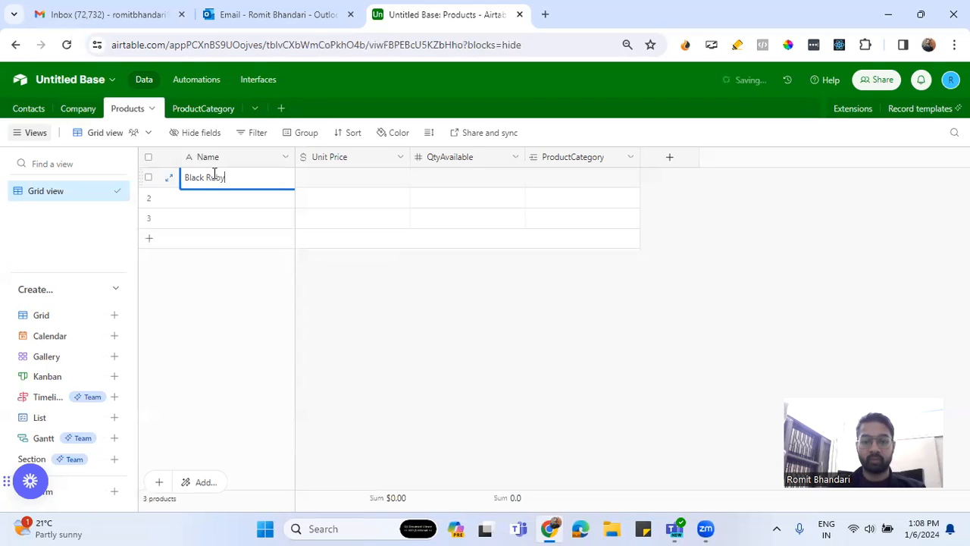
pyautogui.press('BackSpace')
pyautogui.press('BackSpace')
pyautogui.press('BackSpace')
pyautogui.press('BackSpace')
pyautogui.write('Pearl Necklace')
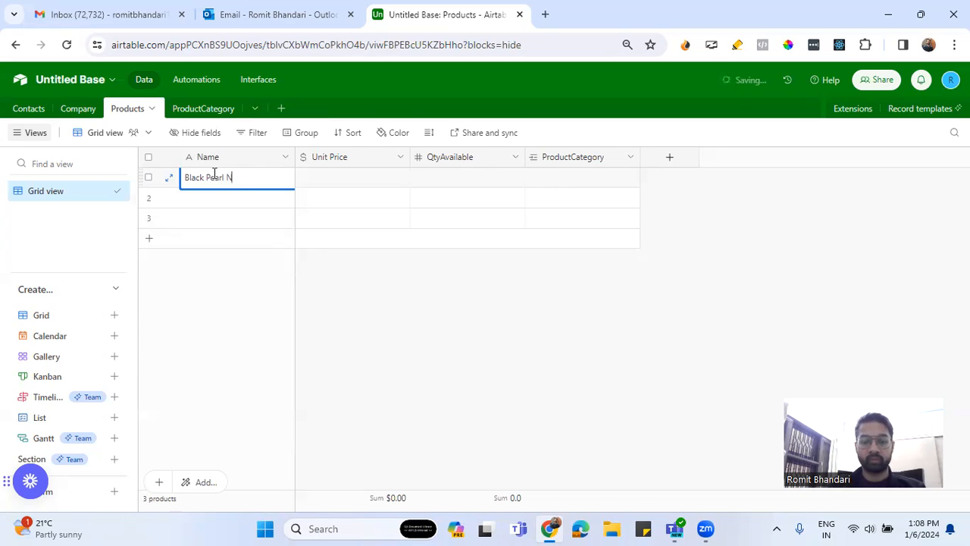
# Set the Black Pearl Necklace record's unit price to $60 and its available quantity to 100
pyautogui.click(347, 183)
pyautogui.click(366, 179)
pyautogui.write('60')
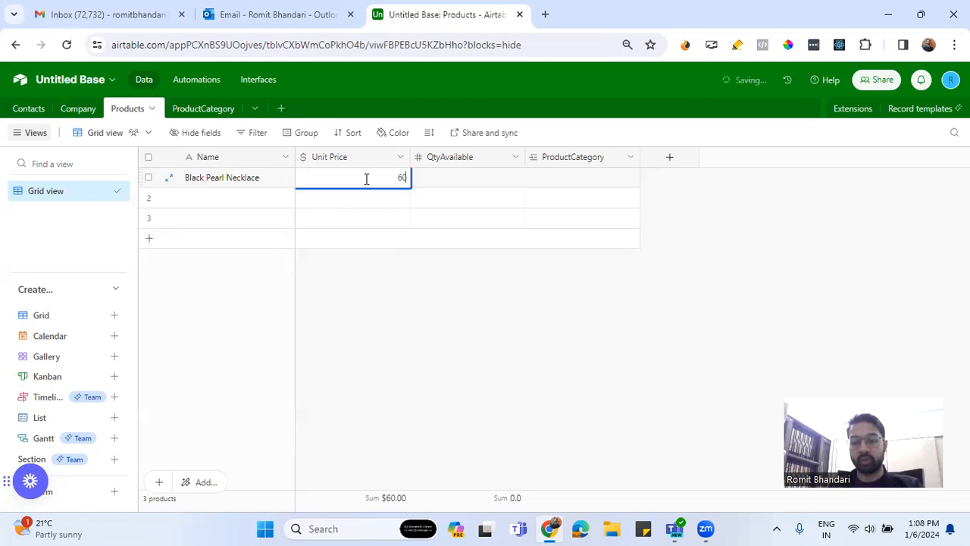
pyautogui.press('Return')
pyautogui.click(447, 180)
pyautogui.click(447, 180)
pyautogui.write('100')
pyautogui.press('Return')
# Link the Black Pearl Necklace record to the Necklaces product category
pyautogui.click(585, 178)
pyautogui.click(539, 177)
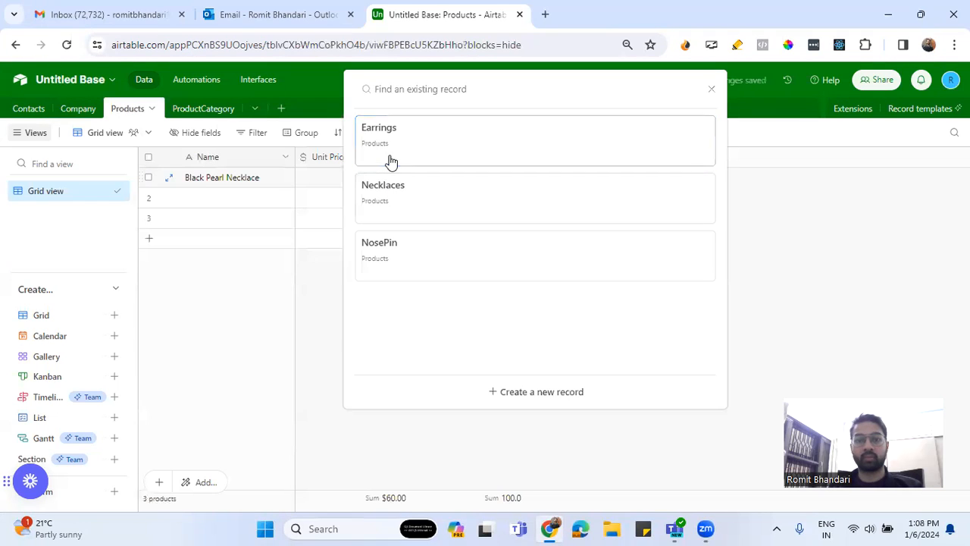
pyautogui.click(392, 196)
# Name the second record in the Products table Red Gold Earring
pyautogui.doubleClick(224, 199)
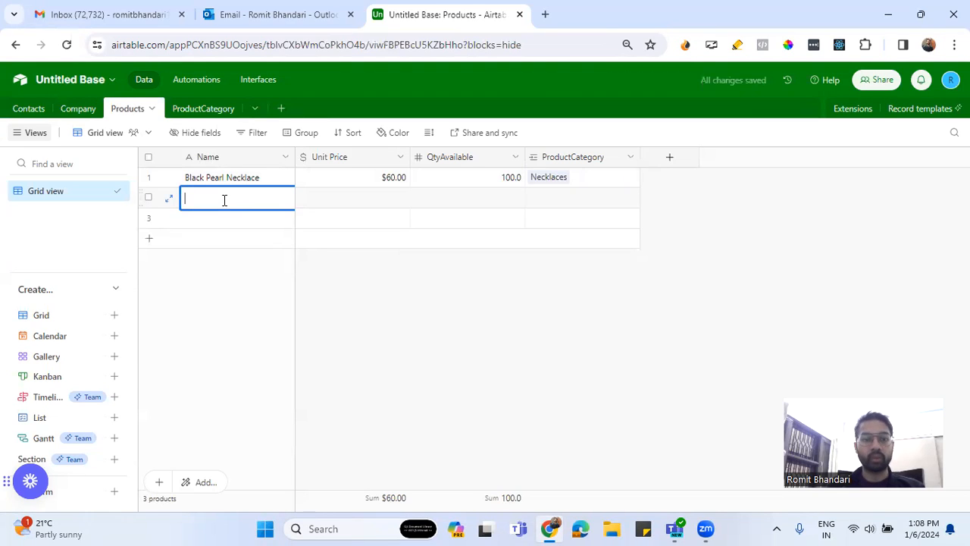
pyautogui.write('Red')
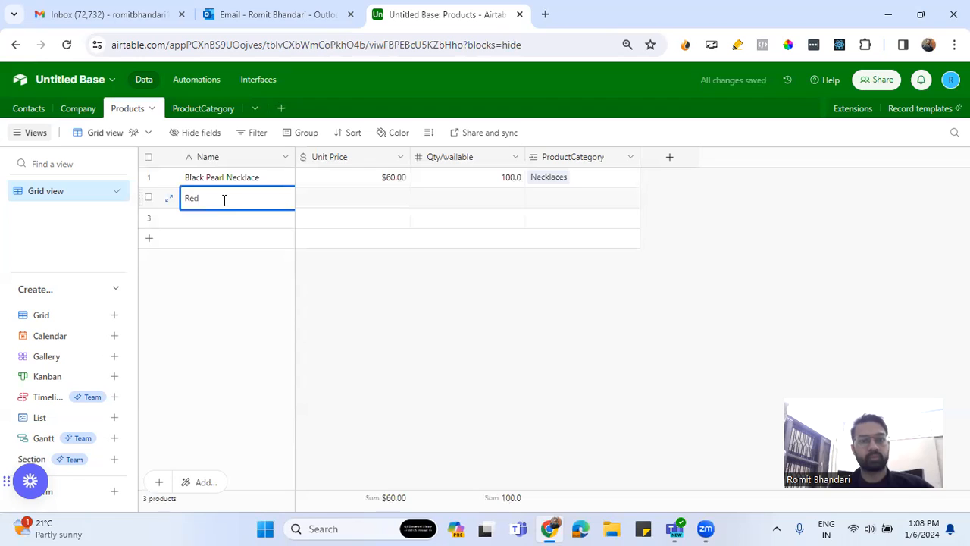
pyautogui.write('Gold')
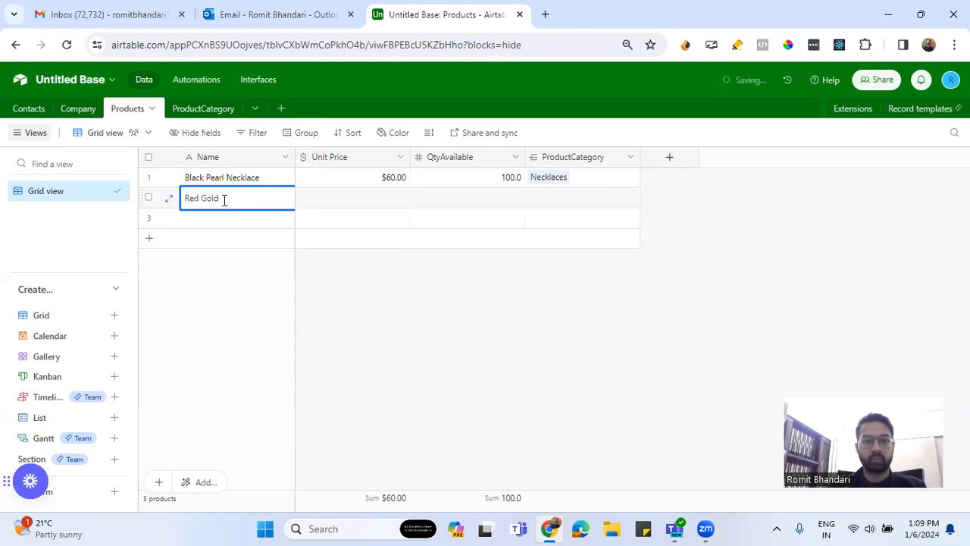
pyautogui.write(' Earring')
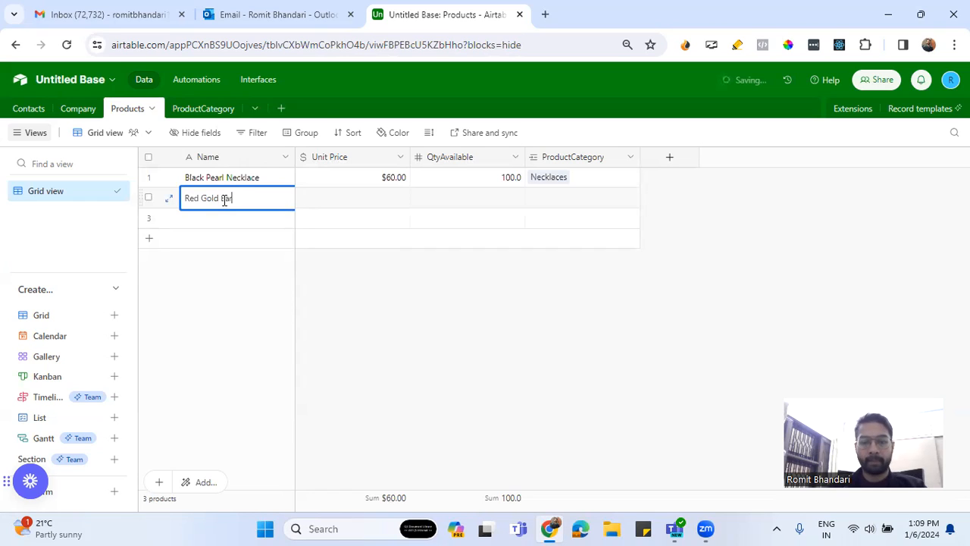
pyautogui.press('BackSpace')
pyautogui.press('BackSpace')
pyautogui.press('BackSpace')
pyautogui.press('BackSpace')
pyautogui.write('ting')
pyautogui.press('BackSpace')
pyautogui.press('BackSpace')
pyautogui.press('BackSpace')
pyautogui.write('ring')
# Link the Red Gold Earring record to the Earrings product category
pyautogui.click(337, 208)
pyautogui.click(557, 199)
pyautogui.click(533, 198)
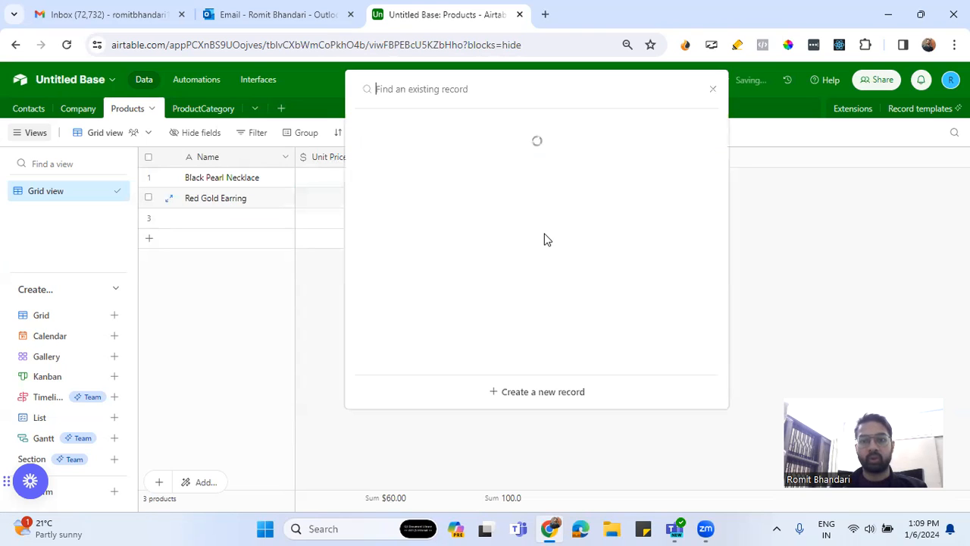
pyautogui.click(408, 163)
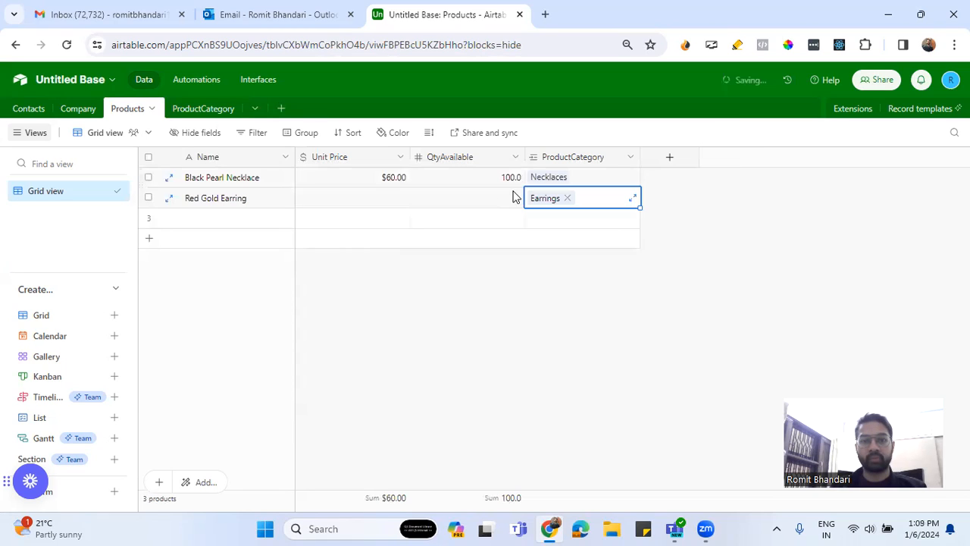
# Set the Red Gold Earring record's unit price to $100 and its available quantity to 120
pyautogui.click(394, 198)
pyautogui.write('100')
pyautogui.click(467, 204)
pyautogui.click(469, 199)
pyautogui.write('120')
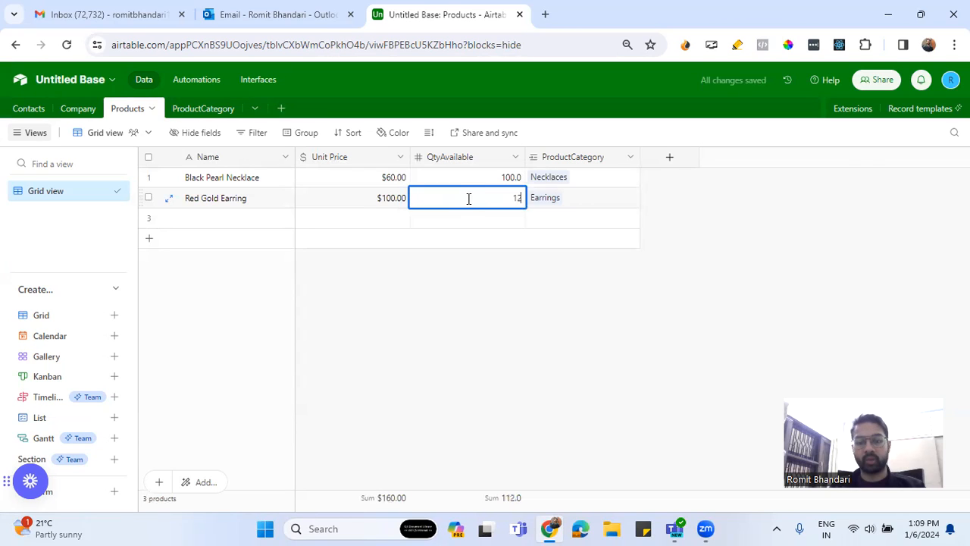
pyautogui.click(479, 219)
# Fill the Red Gold Earring name down into the third product record and change it to Green Gold Earring
pyautogui.click(255, 224)
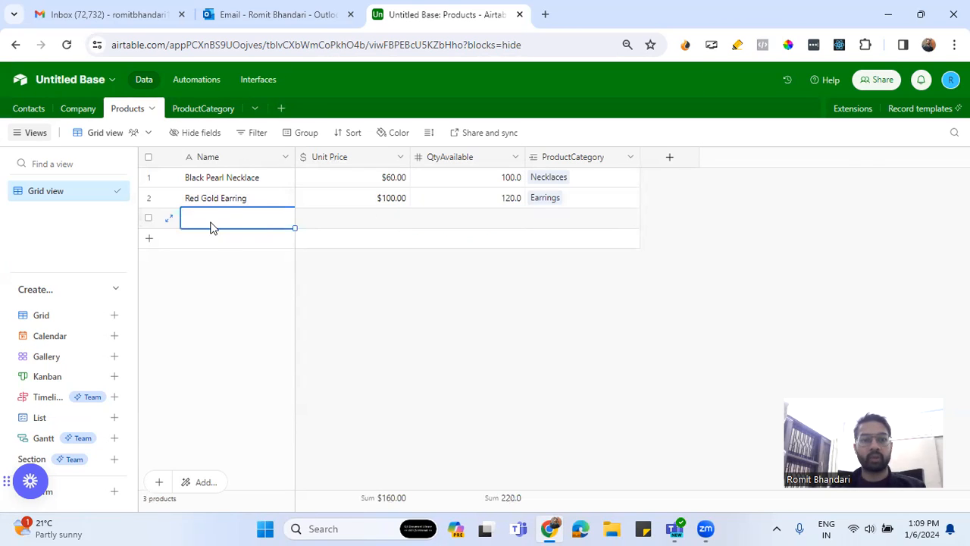
pyautogui.click(260, 195)
pyautogui.moveTo(294, 209); pyautogui.dragTo(309, 227)
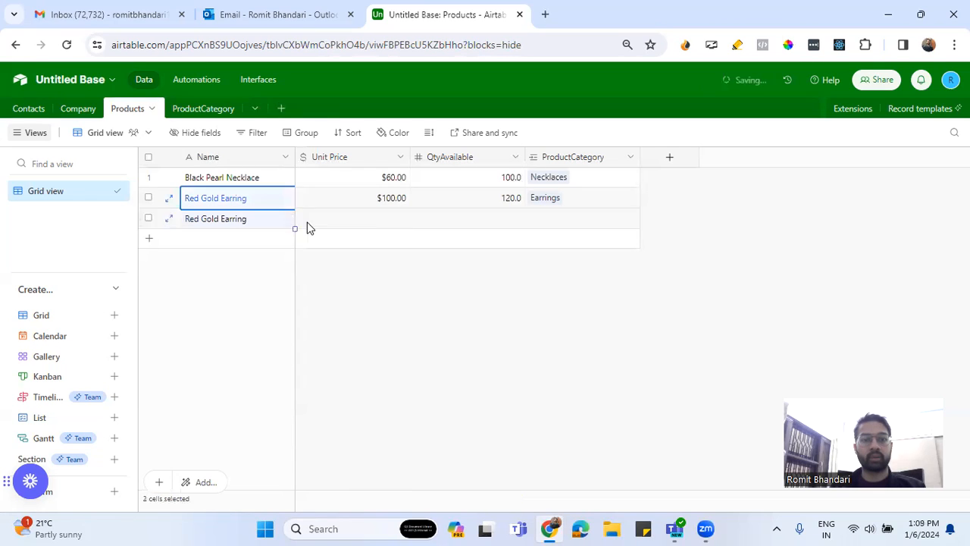
pyautogui.click(231, 221)
pyautogui.click(227, 219)
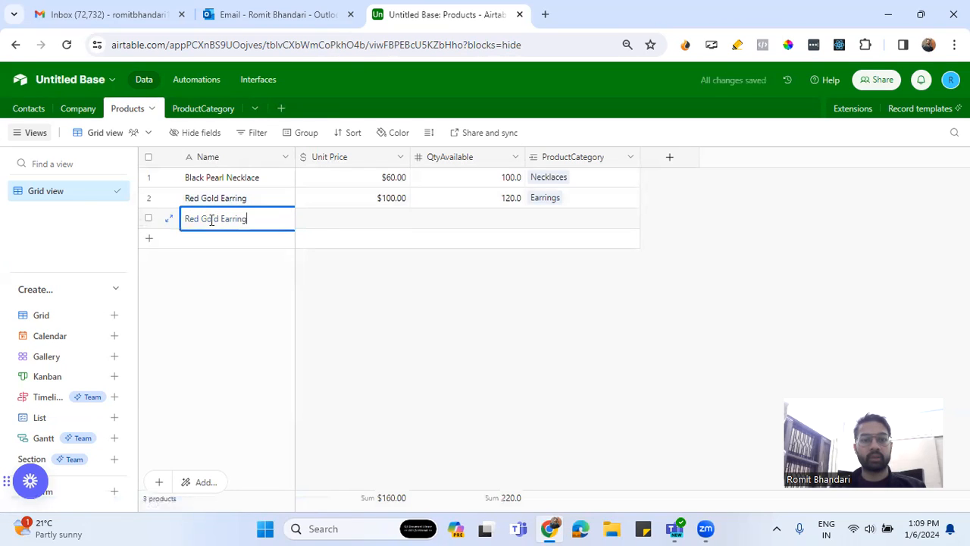
pyautogui.click(199, 218)
pyautogui.press('BackSpace')
pyautogui.press('BackSpace')
pyautogui.press('BackSpace')
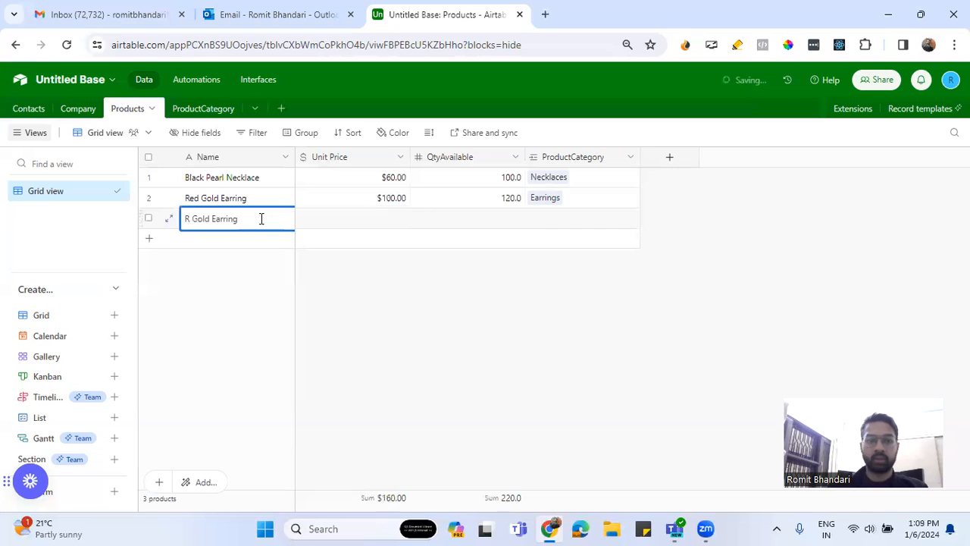
pyautogui.write('Green')
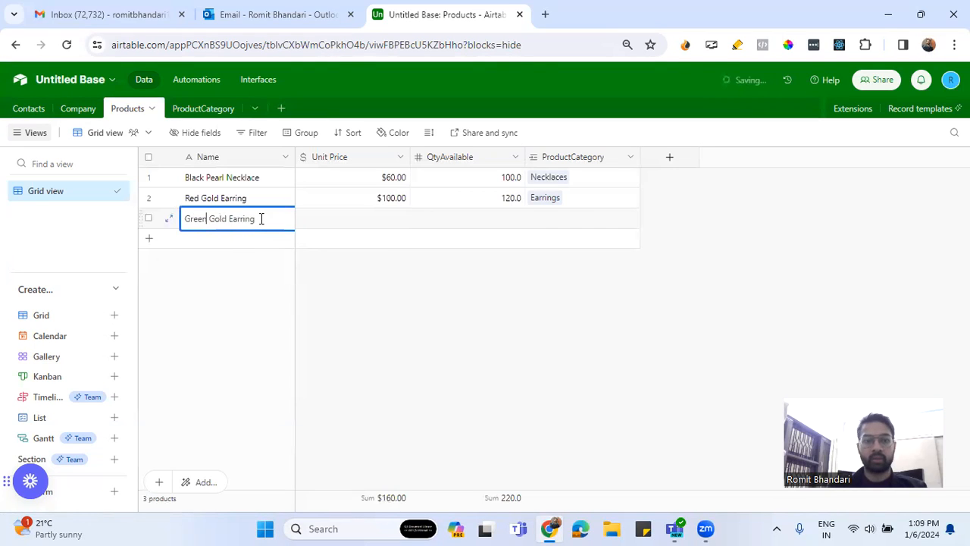
# Set the Green Gold Earring record's unit price to $80 and its available quantity to 80
pyautogui.click(384, 223)
pyautogui.click(385, 220)
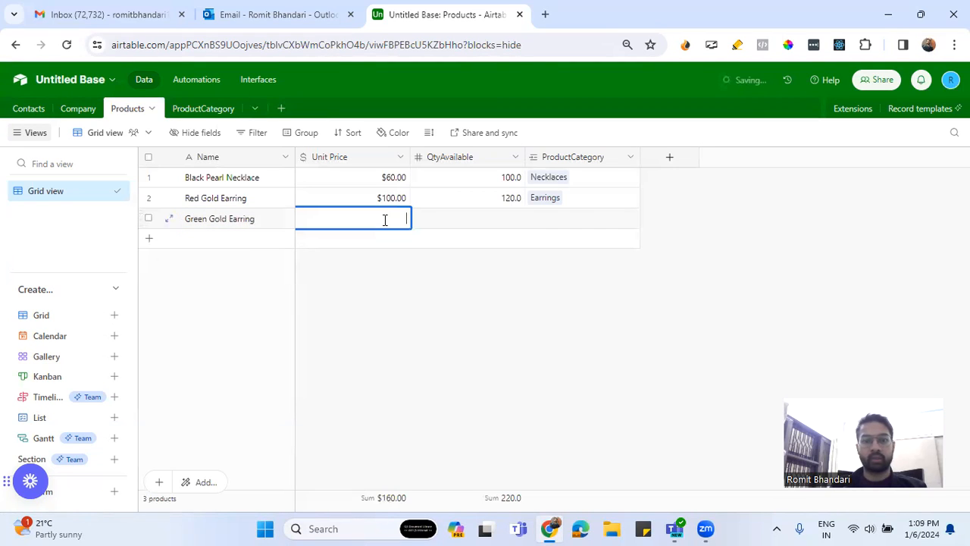
pyautogui.write('80')
pyautogui.click(509, 222)
pyautogui.click(505, 216)
pyautogui.write('80')
# Link the Green Gold Earring record to the Earrings product category
pyautogui.click(535, 220)
pyautogui.click(535, 220)
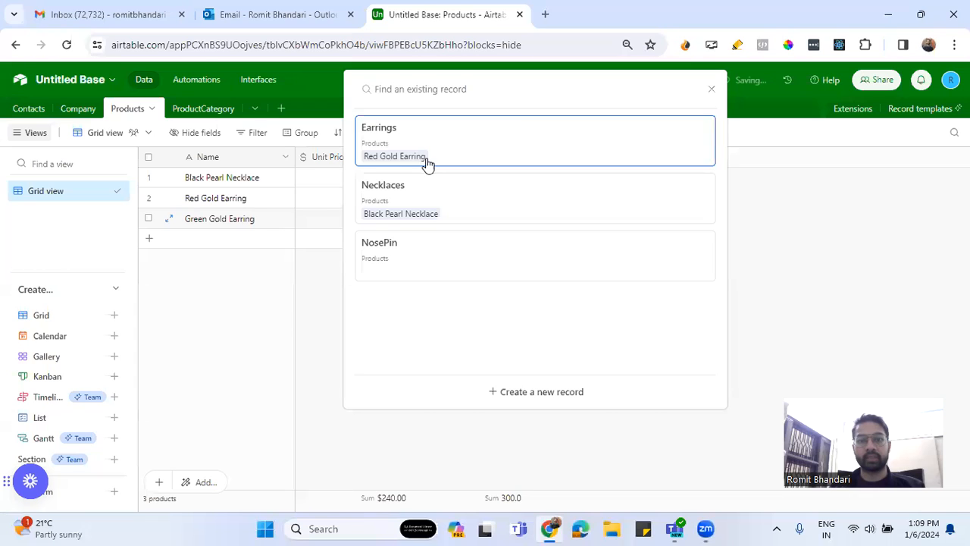
pyautogui.click(407, 156)
# Add a fourth record named White Pearl Nosepin to the Products table
pyautogui.click(236, 241)
pyautogui.write('White')
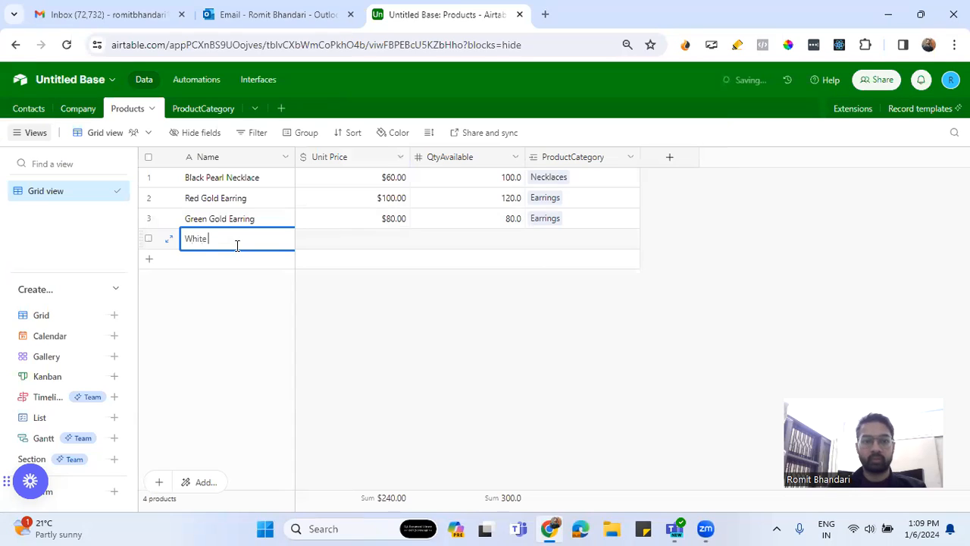
pyautogui.write(' Pearl Nosepin')
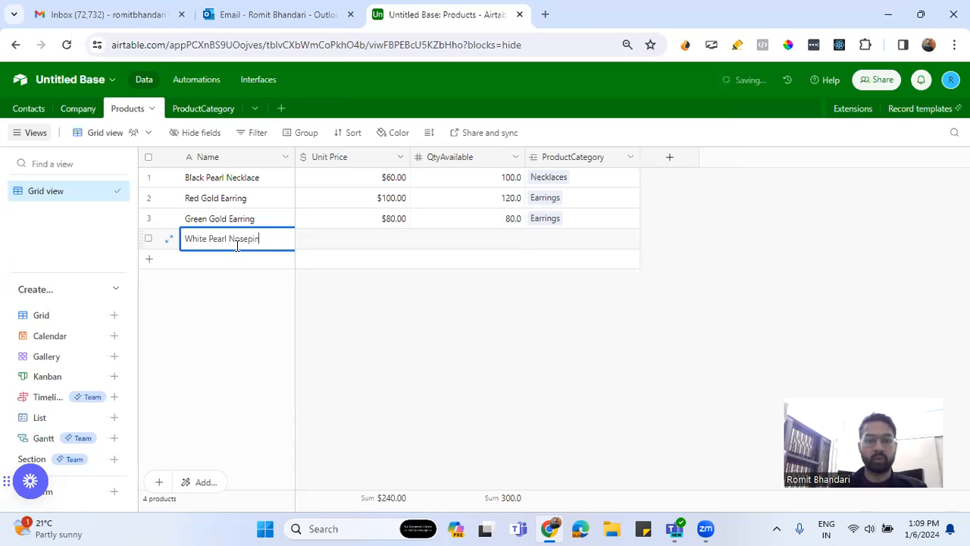
# Set the White Pearl Nosepin record's unit price to $60 and its available quantity to 70
pyautogui.click(377, 243)
pyautogui.click(377, 241)
pyautogui.write('60')
pyautogui.click(462, 239)
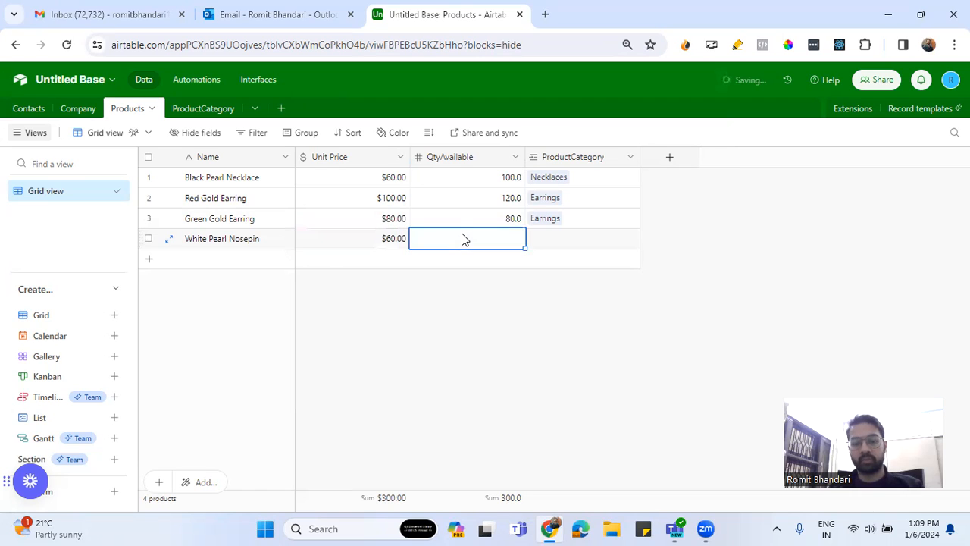
pyautogui.write('70')
# Link the White Pearl Nosepin record to the NosePin product category
pyautogui.click(547, 243)
pyautogui.click(534, 239)
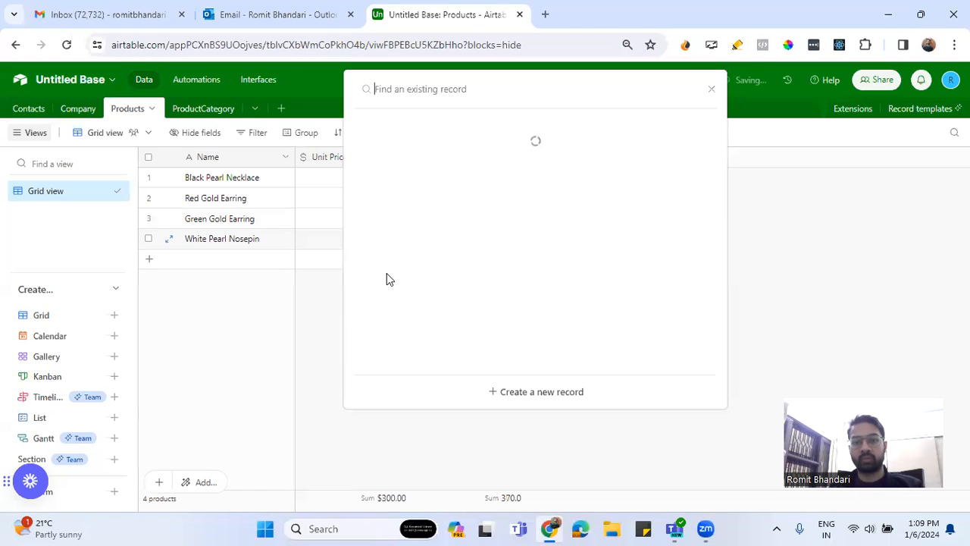
pyautogui.click(372, 272)
pyautogui.click(622, 305)
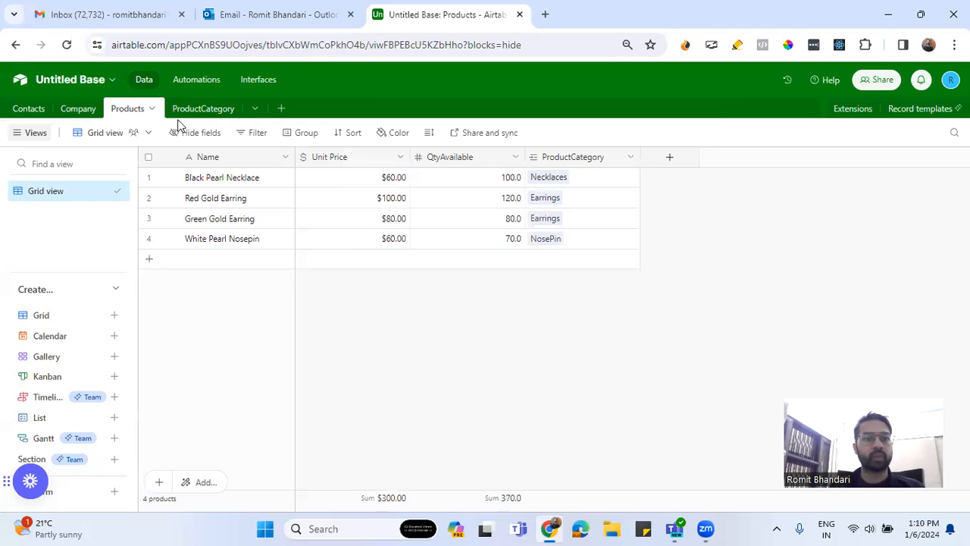
# Create a new blank table named Oders in the base
pyautogui.click(280, 108)
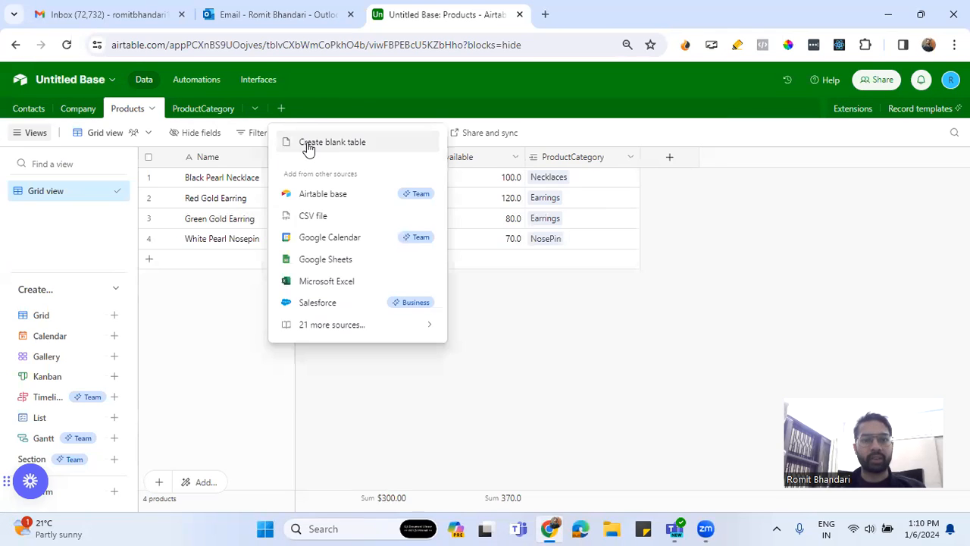
pyautogui.click(308, 144)
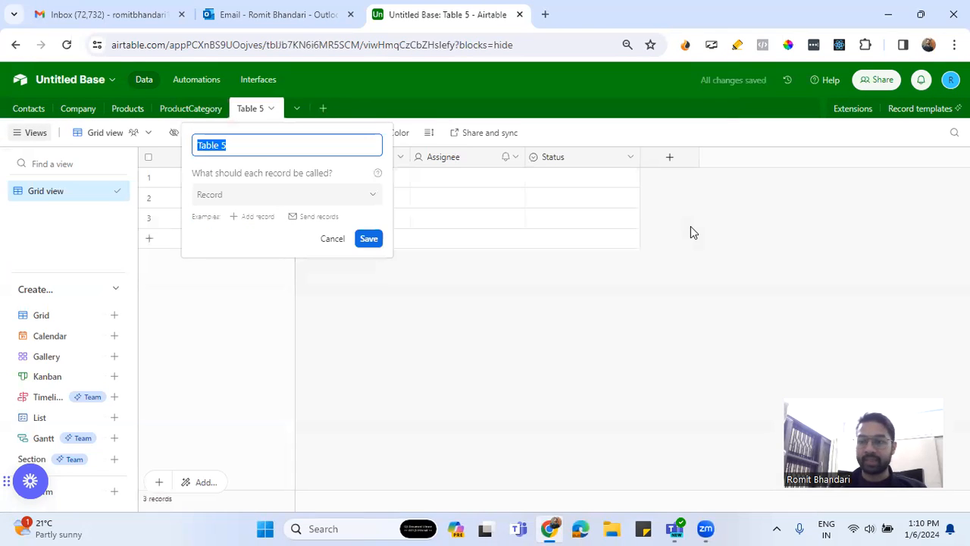
pyautogui.write('Oderrs')
pyautogui.press('BackSpace')
pyautogui.press('BackSpace')
pyautogui.write('s')
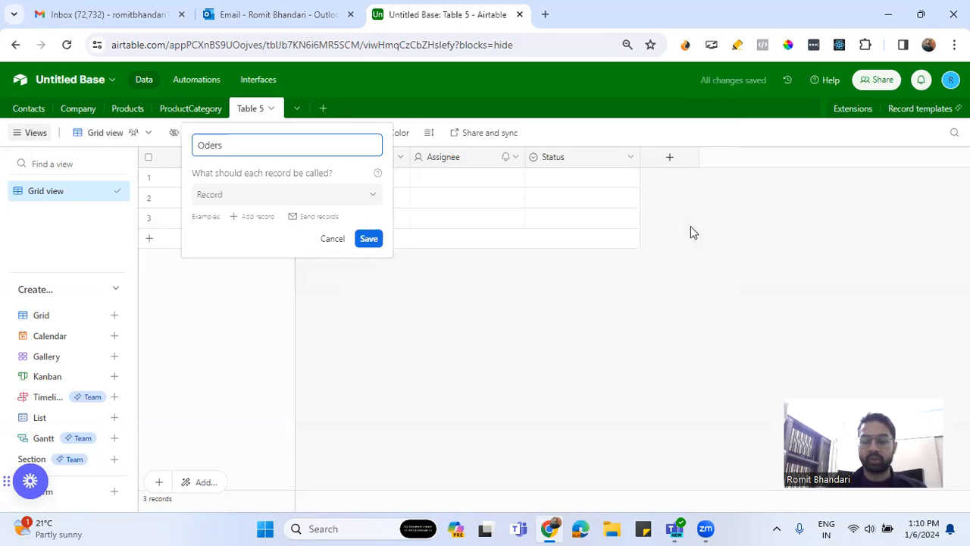
pyautogui.press('Return')
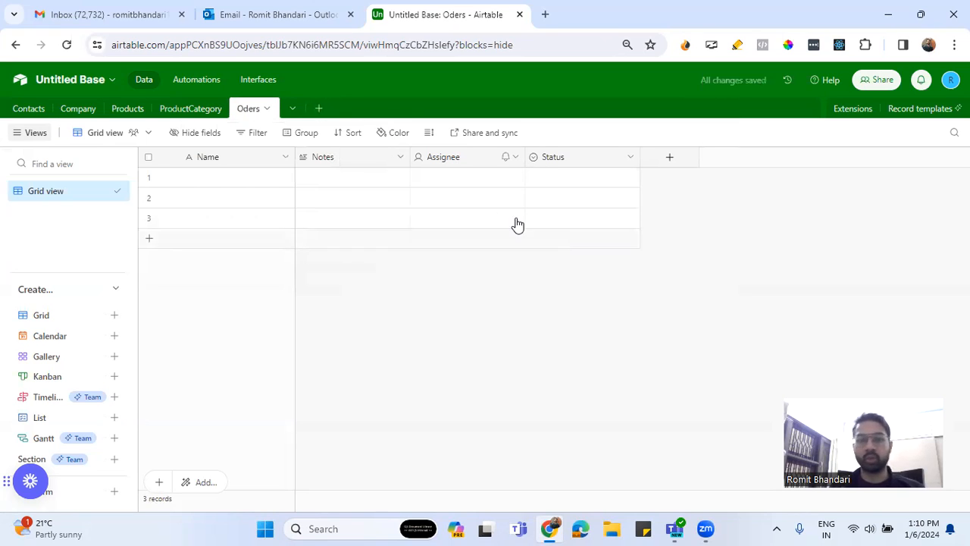
# Delete the default Notes, Assignee and Status fields from the Oders table
pyautogui.rightClick(386, 162)
pyautogui.scroll(-2, 371, 452)
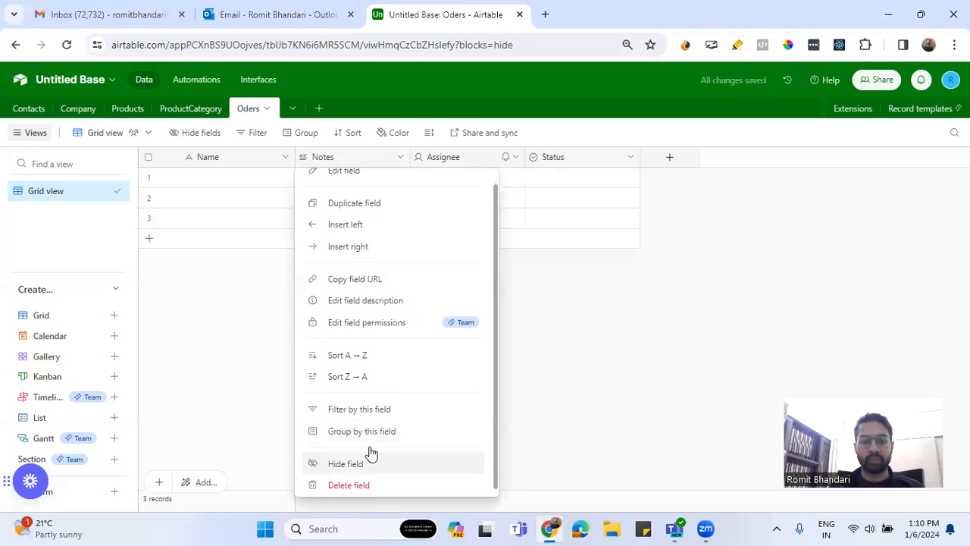
pyautogui.click(370, 475)
pyautogui.rightClick(350, 160)
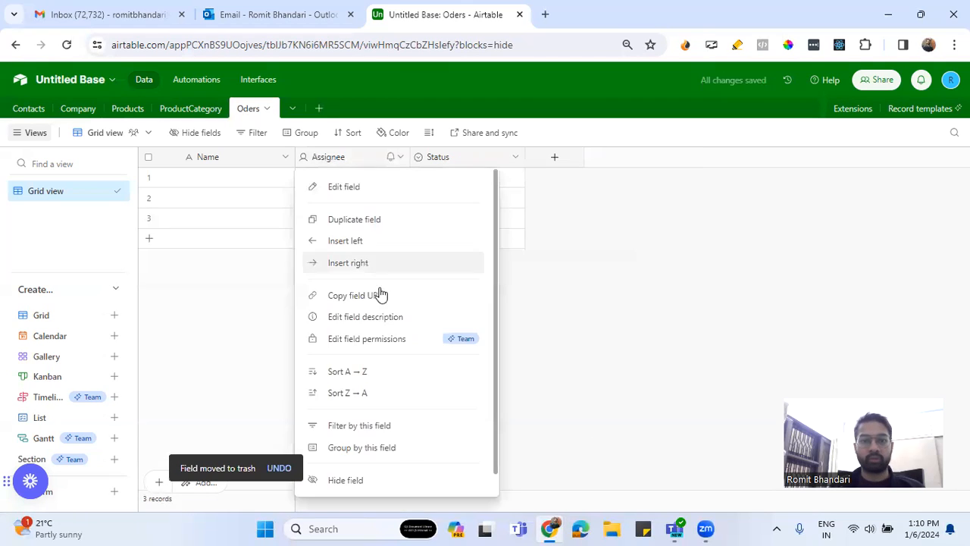
pyautogui.scroll(-2, 382, 378)
pyautogui.click(470, 478)
pyautogui.rightClick(336, 159)
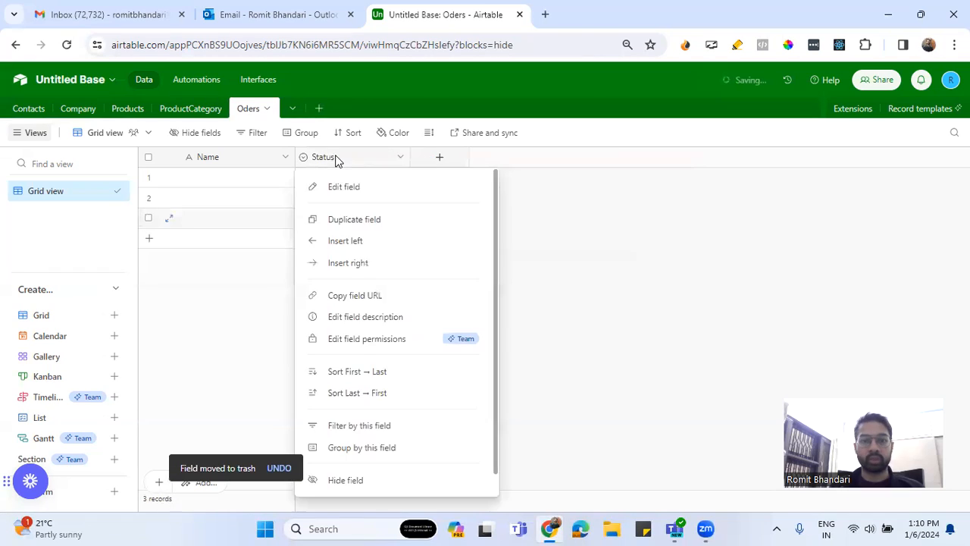
pyautogui.scroll(-2, 368, 394)
pyautogui.click(367, 478)
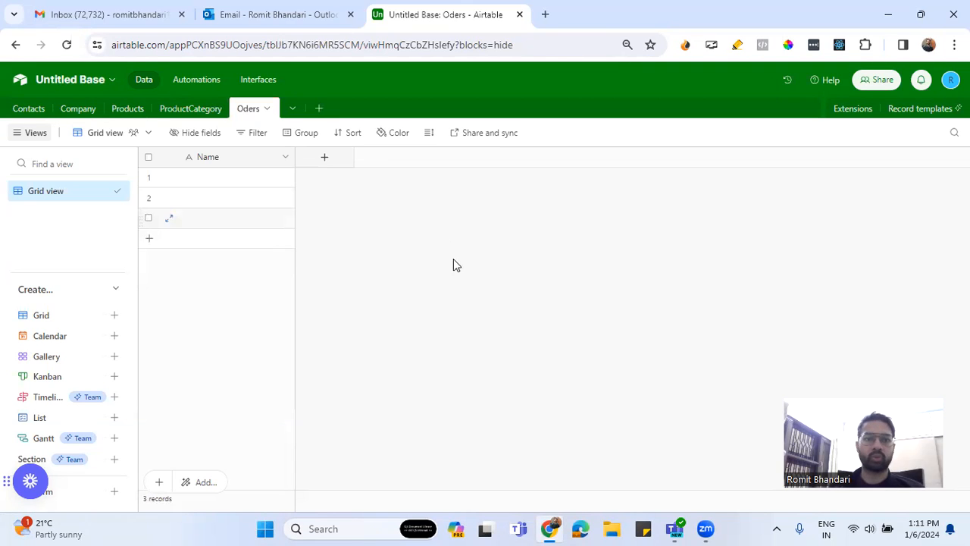
# Correct the misspelled Oders table name to Orders
pyautogui.click(266, 109)
pyautogui.moveTo(199, 154)
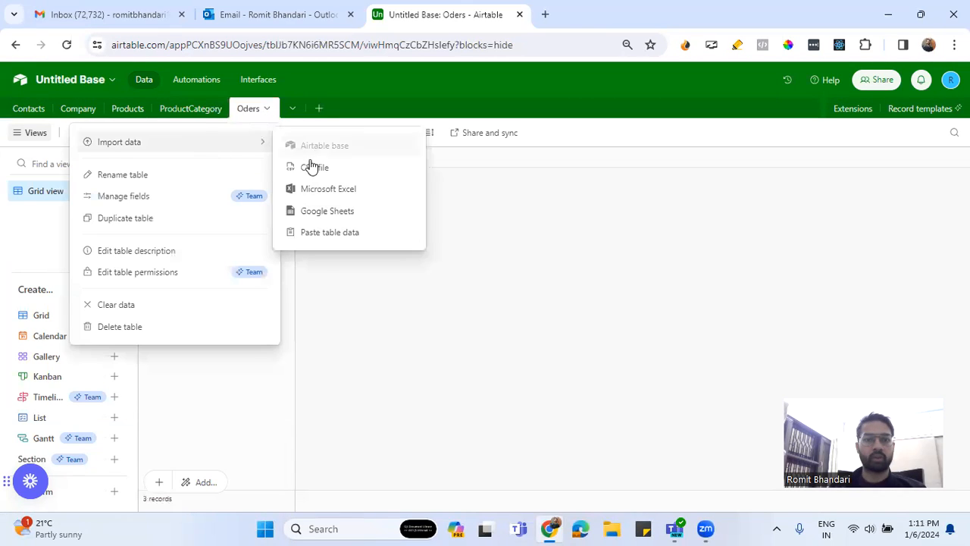
pyautogui.click(141, 176)
pyautogui.click(198, 146)
pyautogui.write('rders')
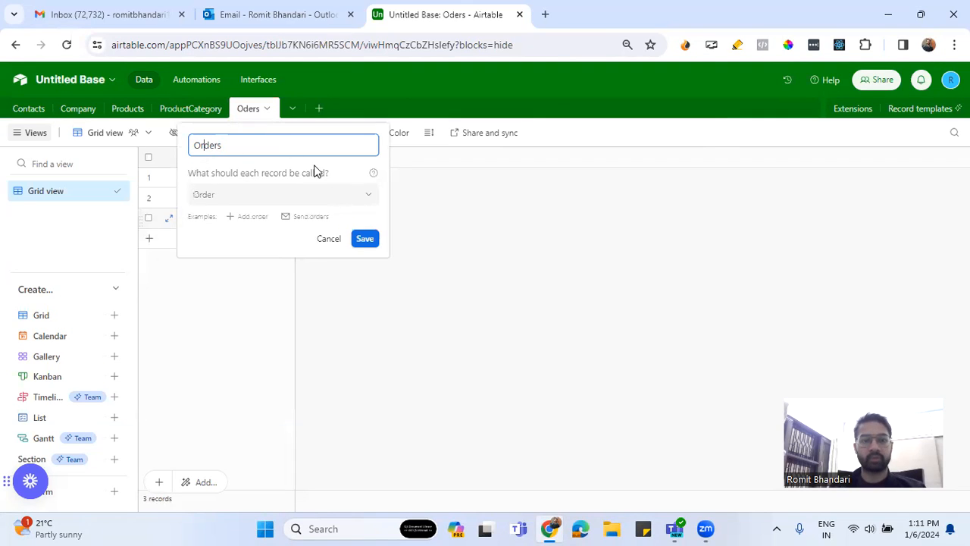
pyautogui.click(364, 240)
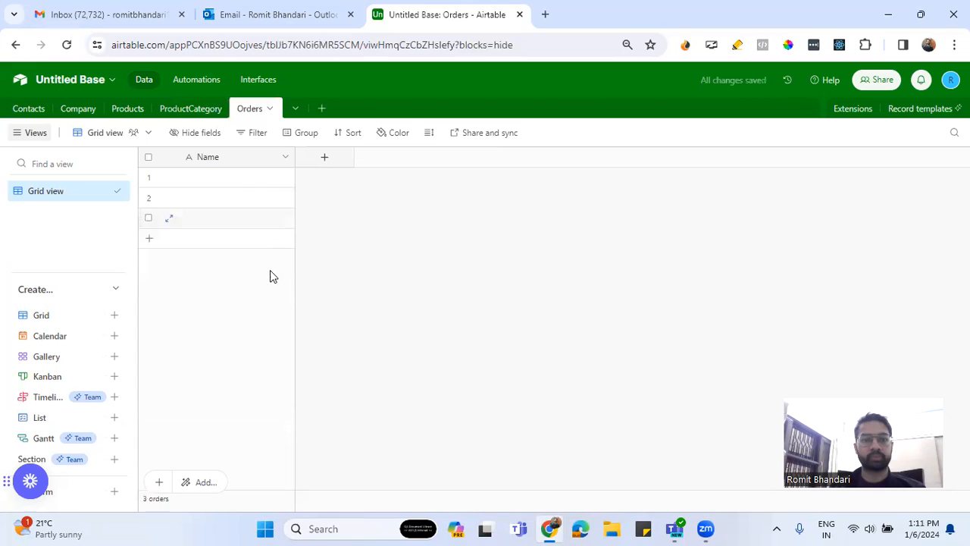
# Set up a new field named Contacts in the Orders table as a link to records in the Contacts table
pyautogui.click(325, 157)
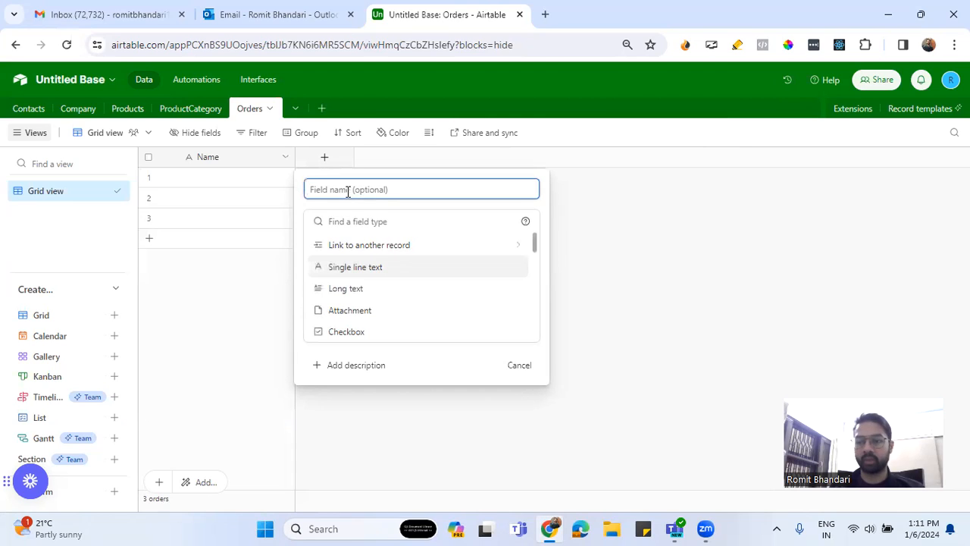
pyautogui.write('Co')
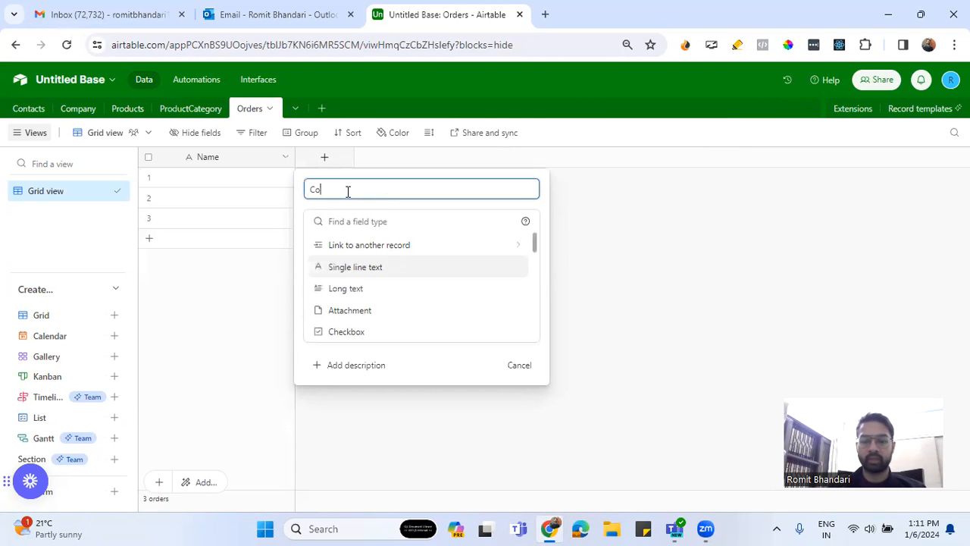
pyautogui.write('ntact')
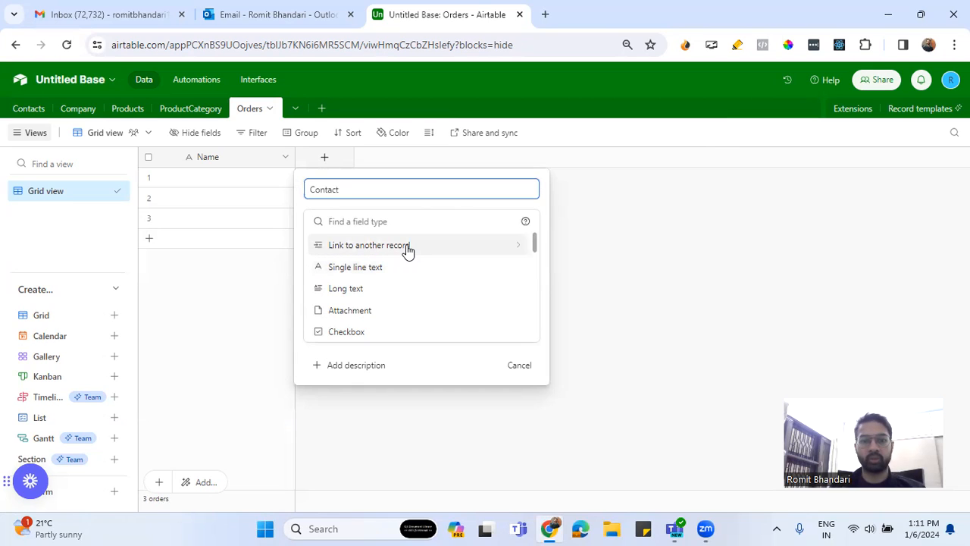
pyautogui.write('s')
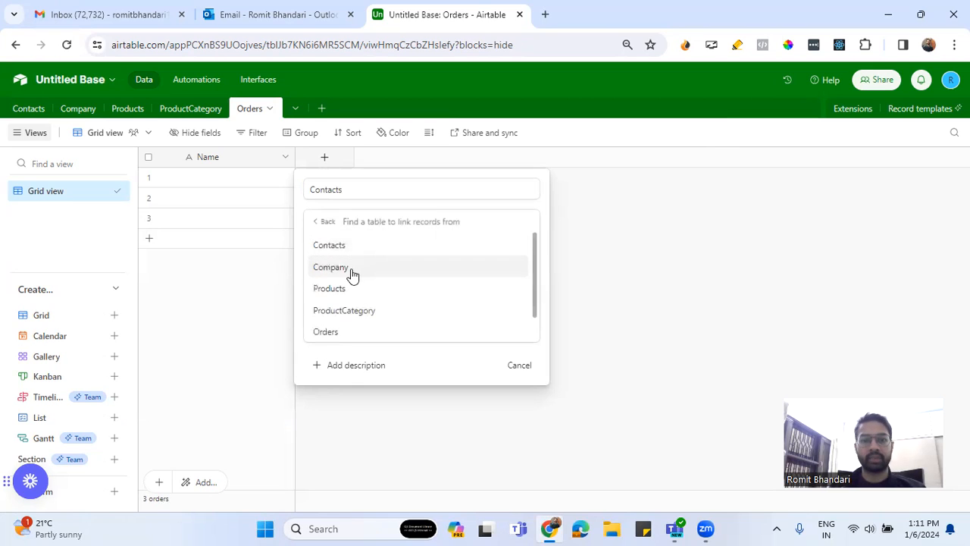
pyautogui.click(346, 288)
pyautogui.click(346, 223)
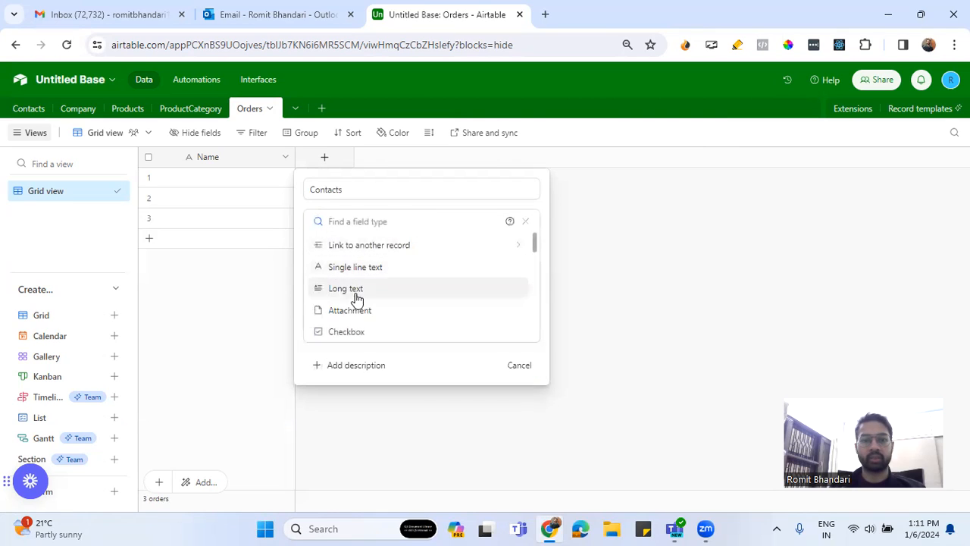
pyautogui.write('co')
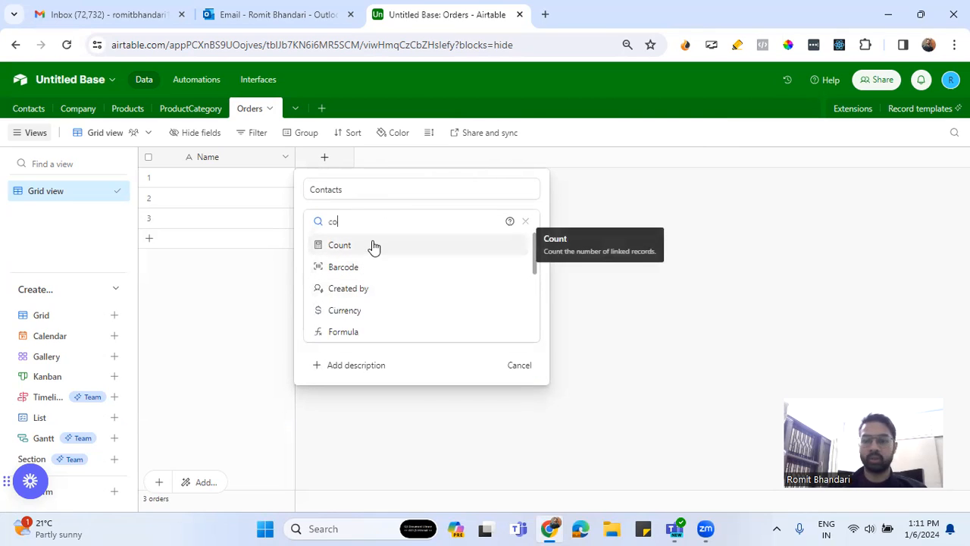
pyautogui.press('BackSpace')
pyautogui.press('BackSpace')
pyautogui.click(372, 245)
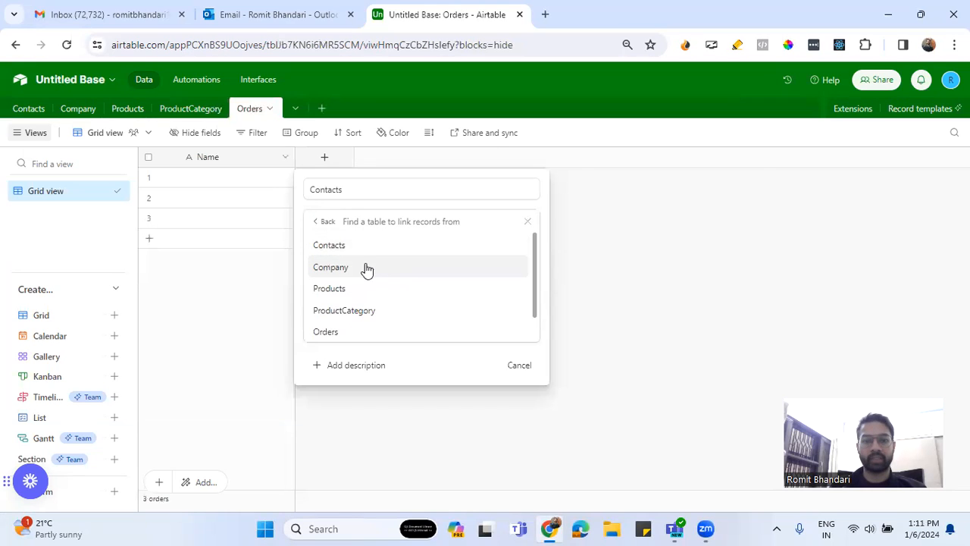
pyautogui.click(350, 268)
pyautogui.click(353, 223)
pyautogui.click(368, 249)
pyautogui.click(342, 247)
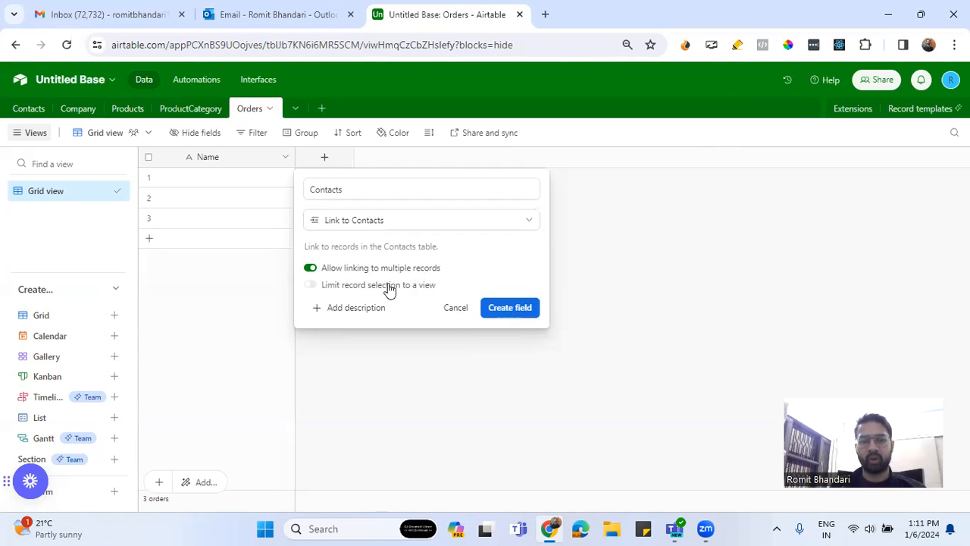
# Disallow linking to multiple records for the Contacts field, create it and skip adding lookup fields
pyautogui.click(311, 269)
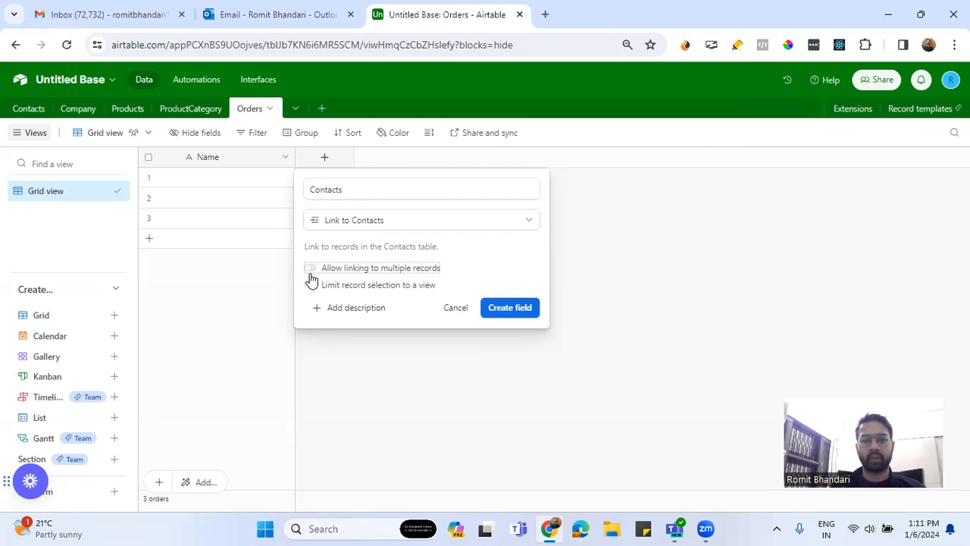
pyautogui.click(502, 311)
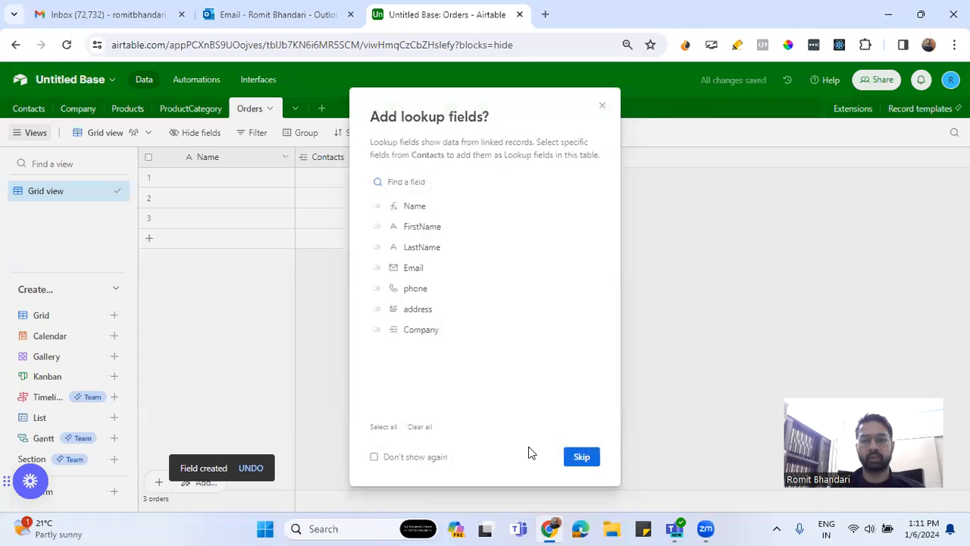
pyautogui.click(581, 457)
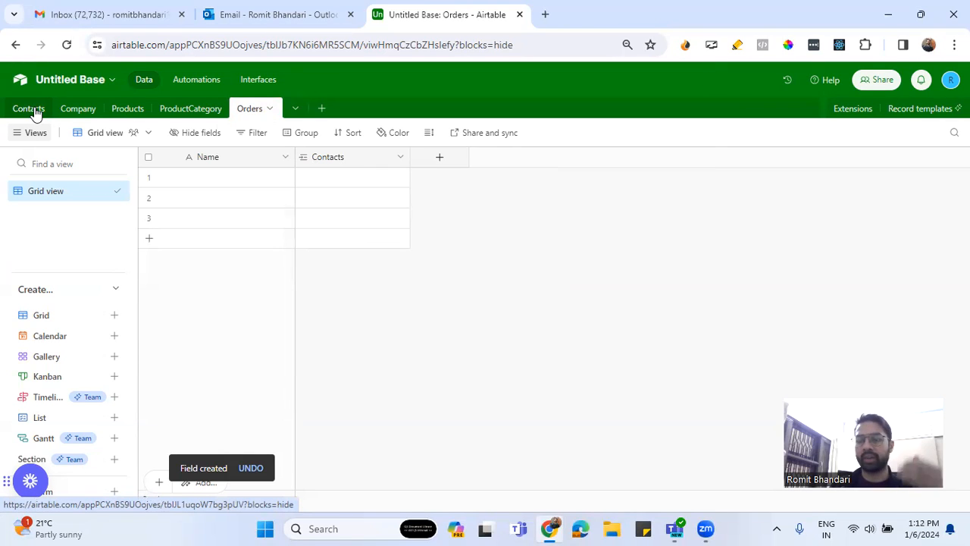
# Add a Products field to the Orders table linked to the Products table, allowing multiple records and skipping lookup fields
pyautogui.click(440, 161)
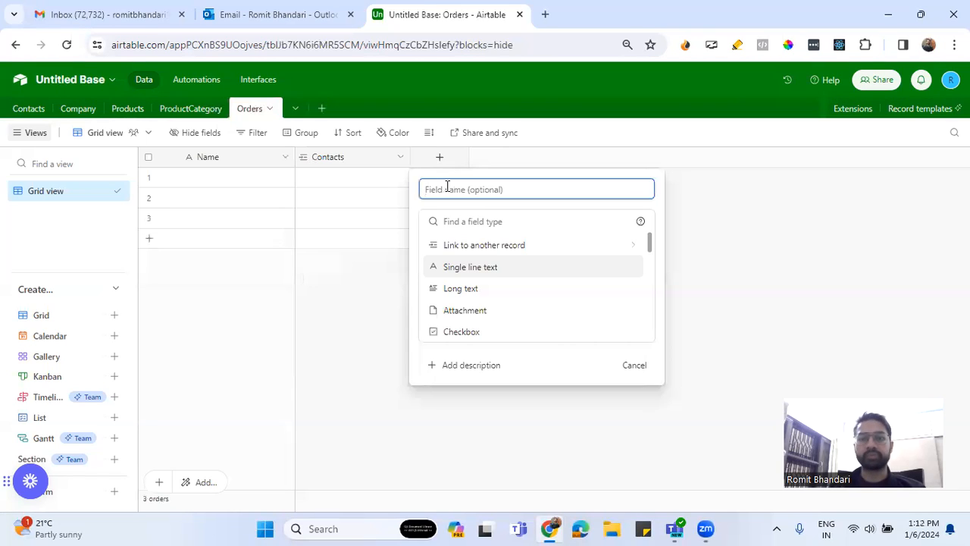
pyautogui.write('Produ')
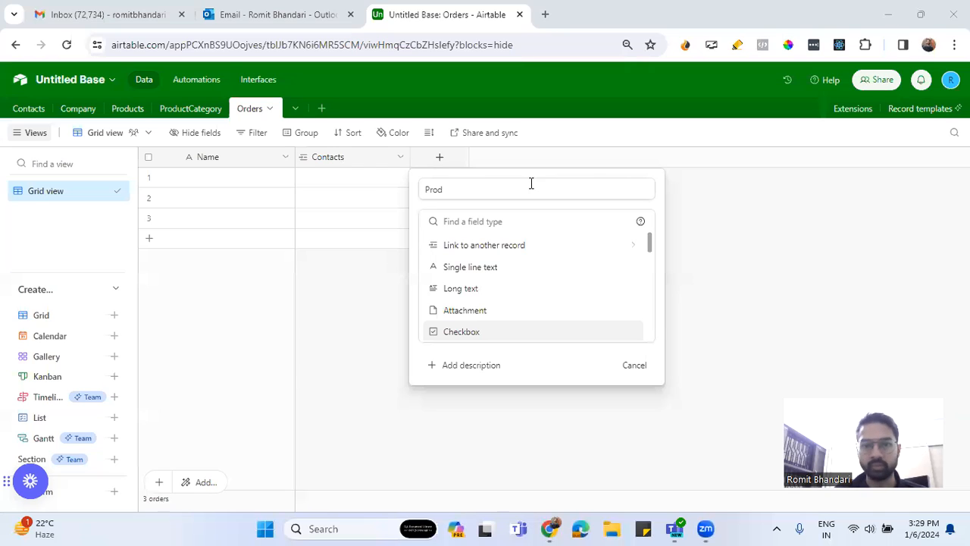
pyautogui.click(531, 183)
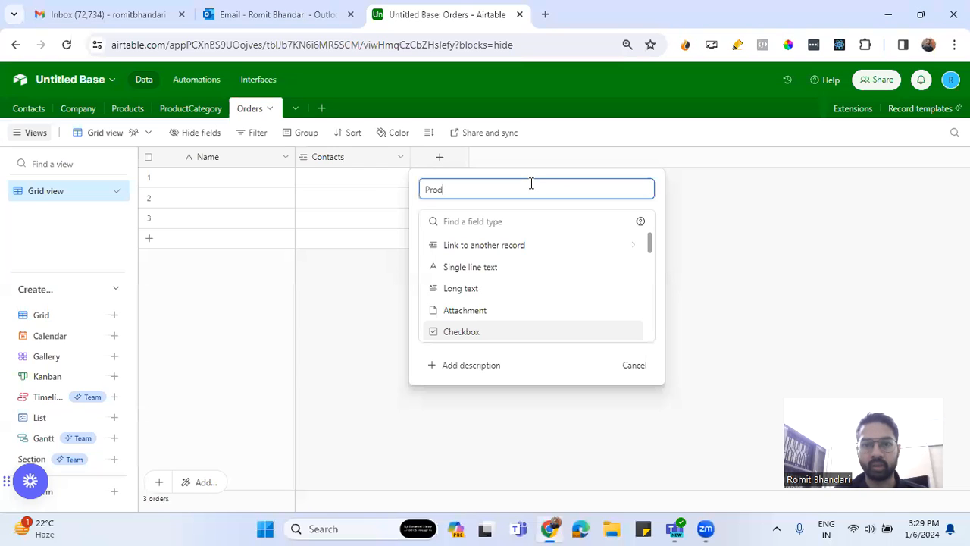
pyautogui.write('ucts')
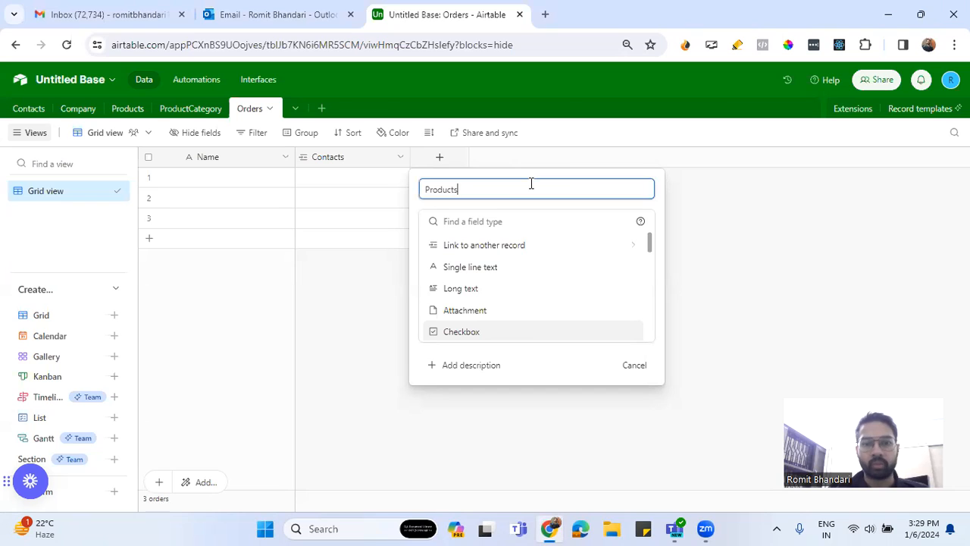
pyautogui.click(513, 244)
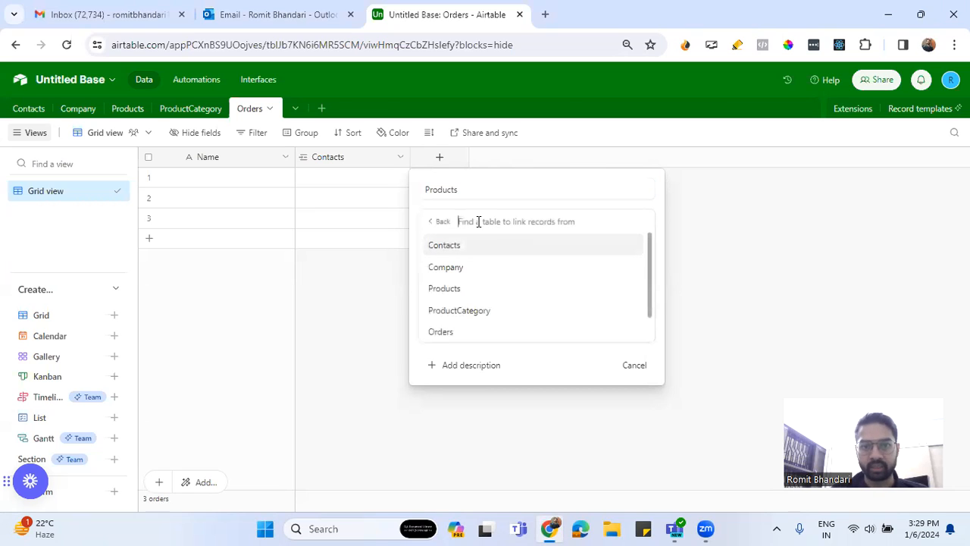
pyautogui.click(477, 291)
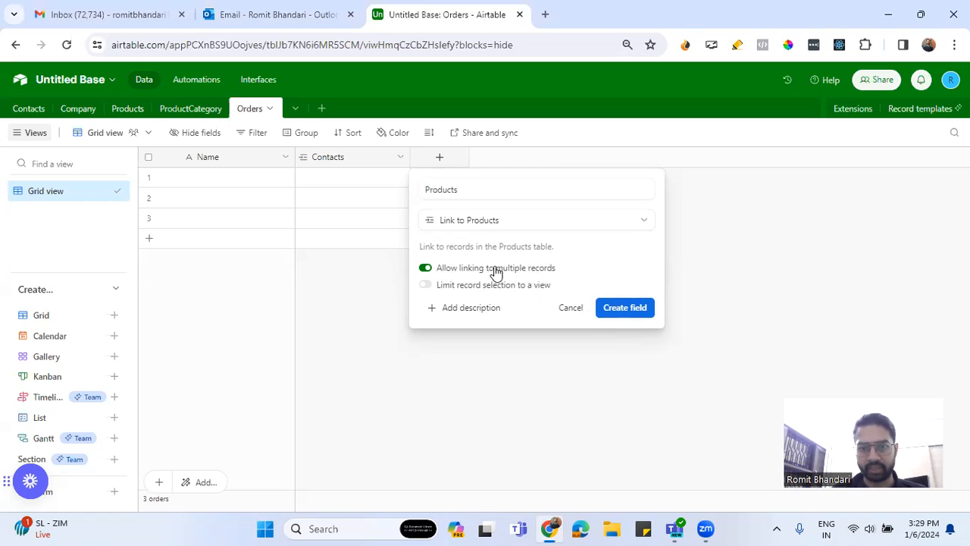
pyautogui.click(607, 306)
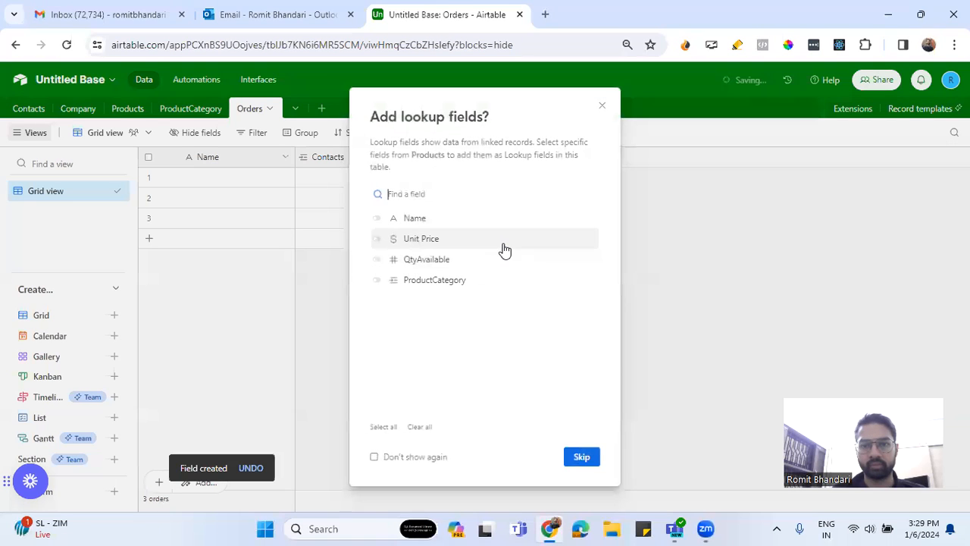
pyautogui.click(570, 454)
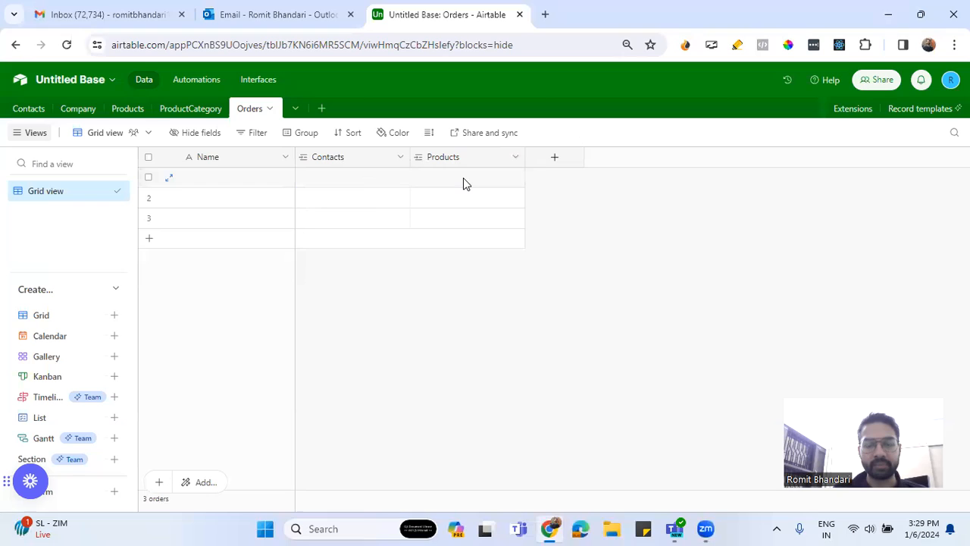
# Link the Black Pearl Necklace and Green Gold Earring products to the first order record
pyautogui.click(440, 184)
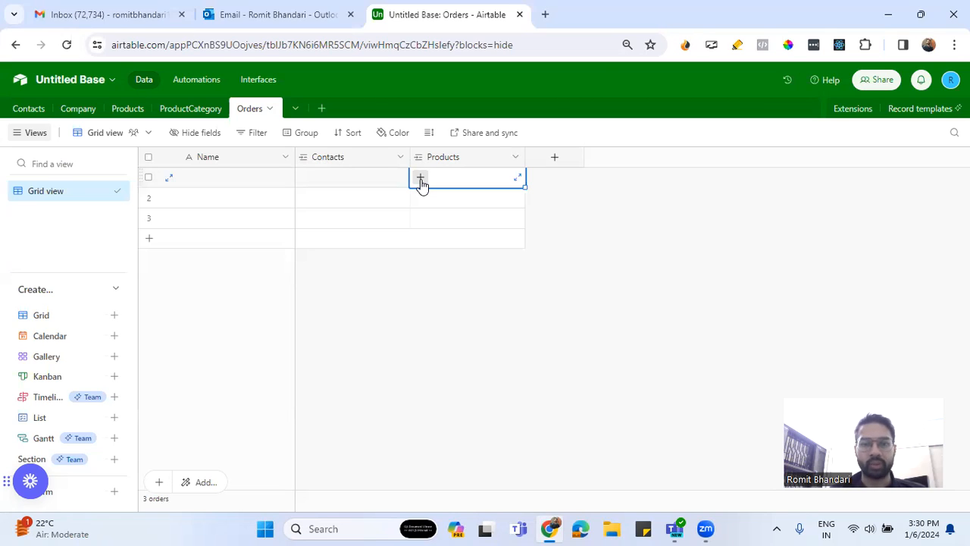
pyautogui.click(421, 179)
pyautogui.click(329, 160)
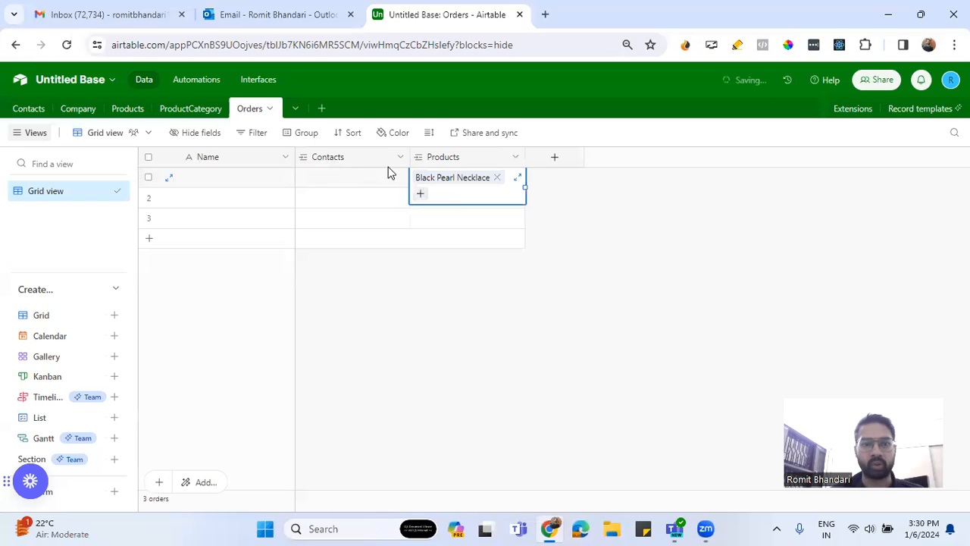
pyautogui.click(422, 195)
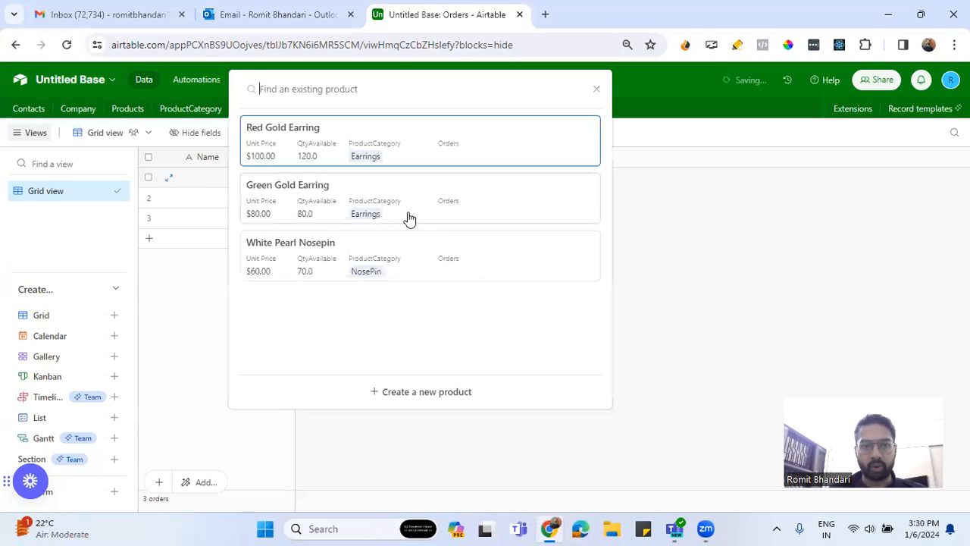
pyautogui.click(335, 216)
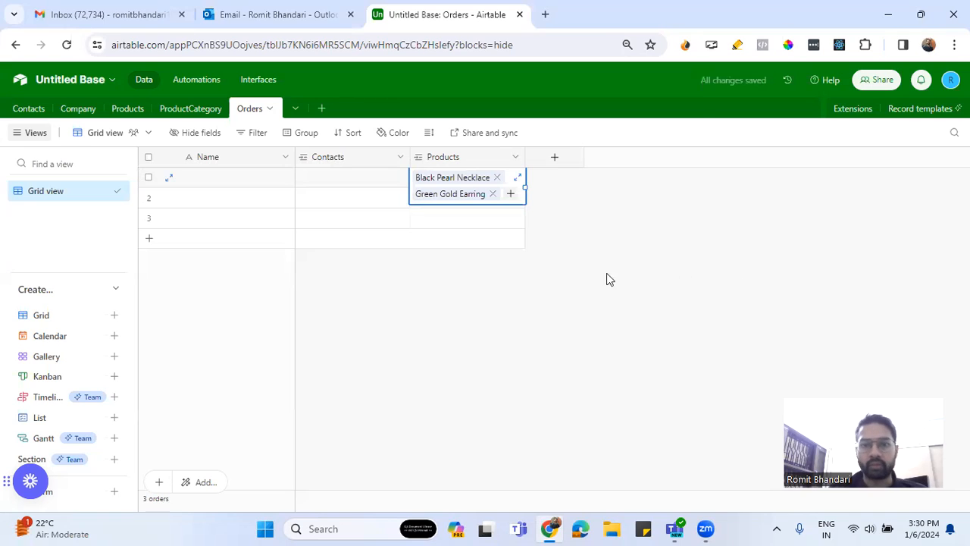
pyautogui.click(510, 194)
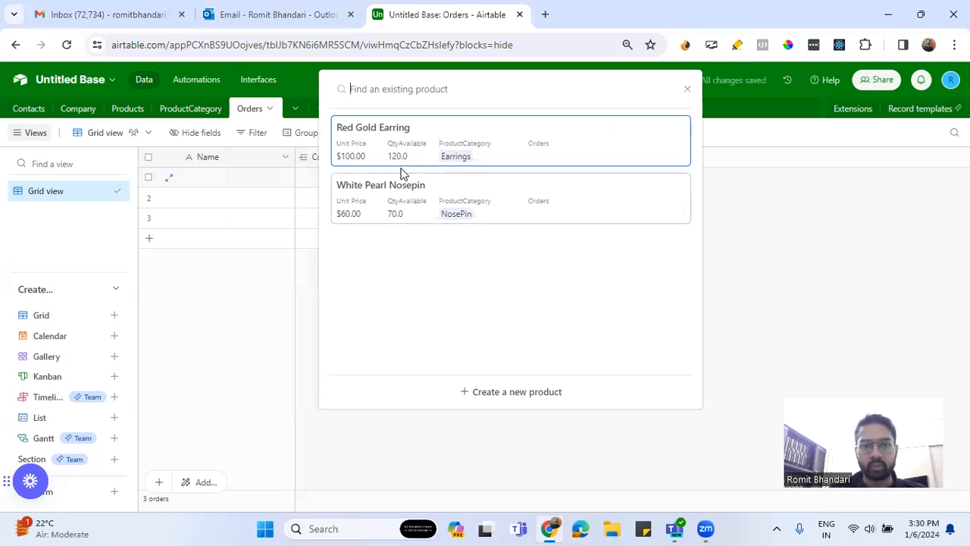
pyautogui.click(721, 298)
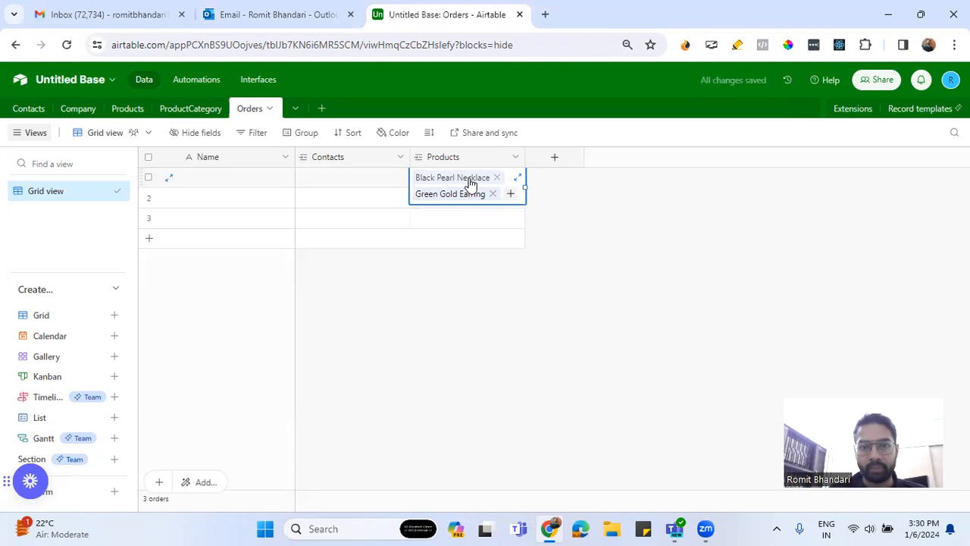
pyautogui.click(510, 193)
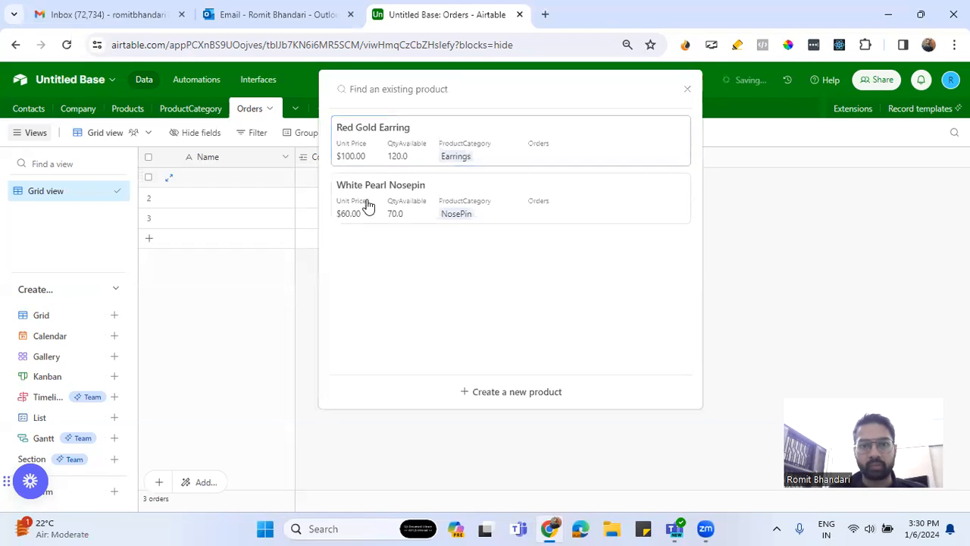
pyautogui.click(747, 247)
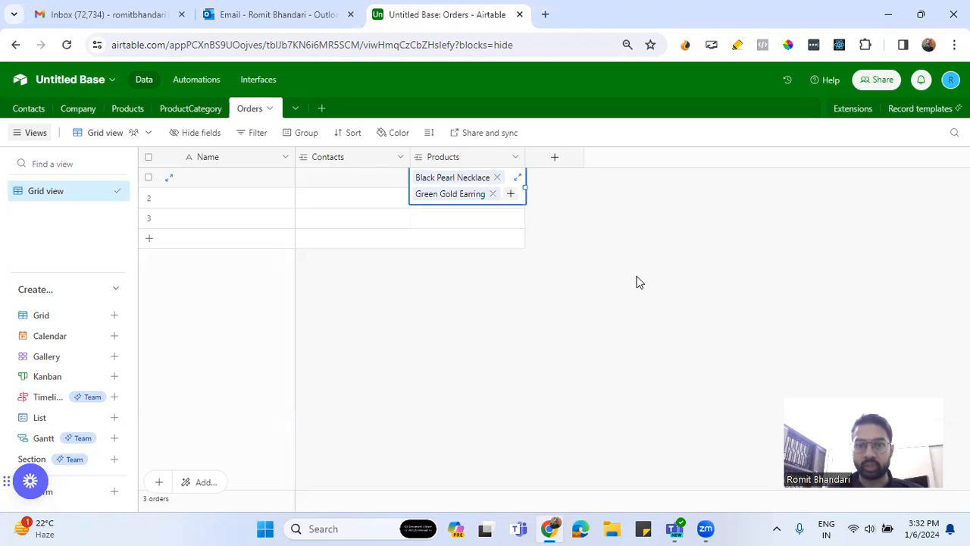
# Delete the Products link field from the Orders table
pyautogui.click(515, 156)
pyautogui.scroll(-1, 490, 326)
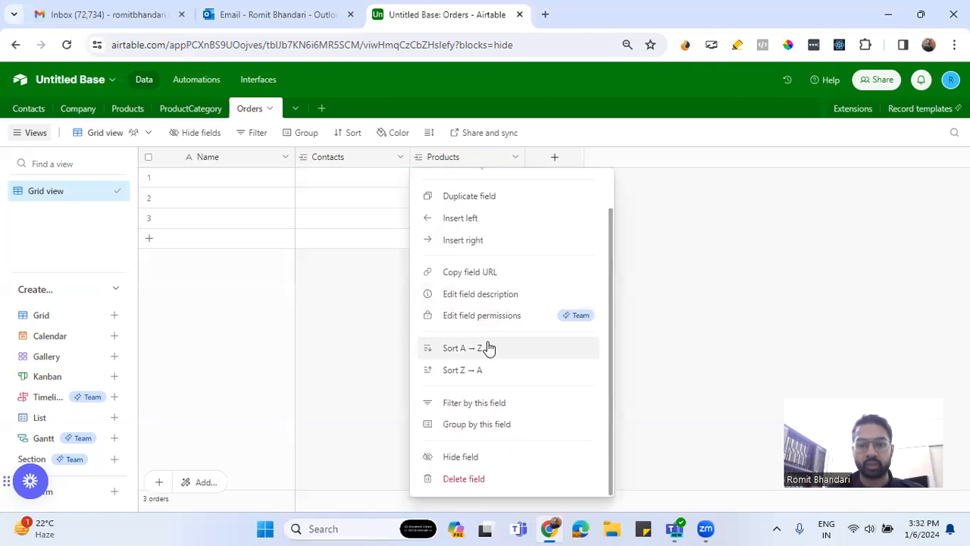
pyautogui.click(500, 478)
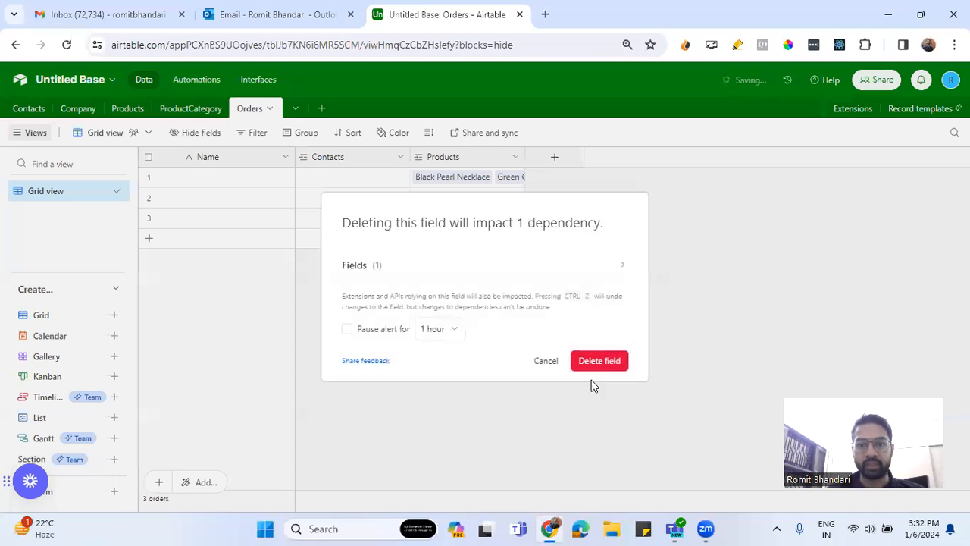
pyautogui.click(600, 365)
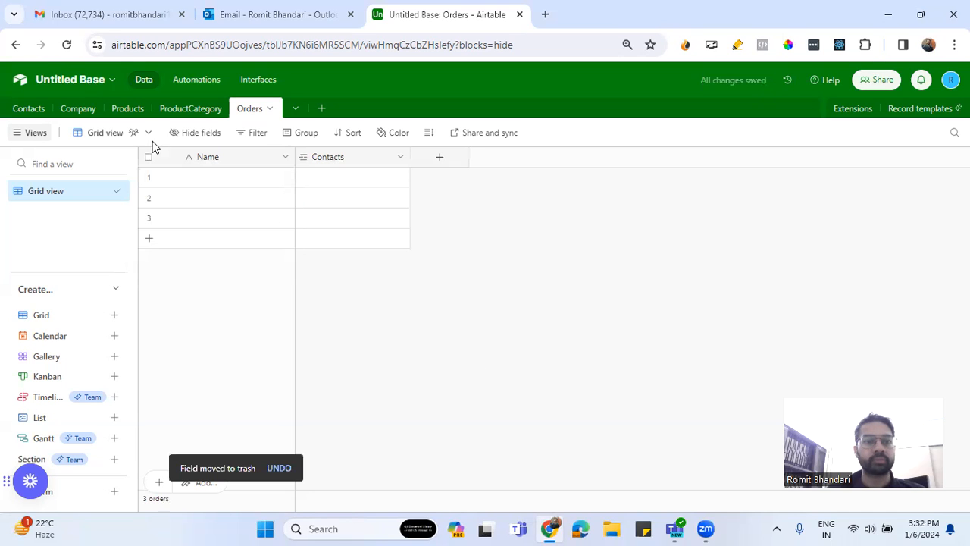
# Switch to the Products table
pyautogui.click(128, 112)
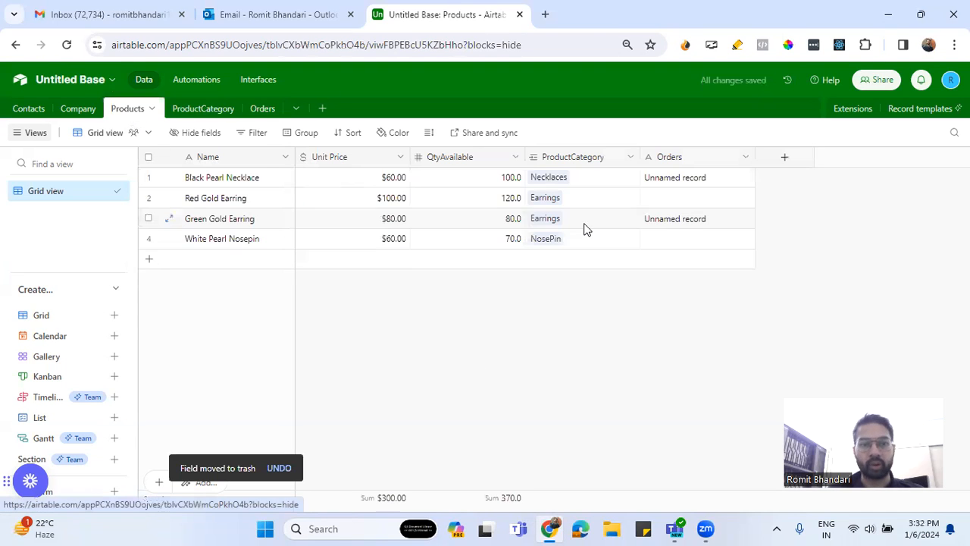
pyautogui.click(744, 157)
pyautogui.click(688, 188)
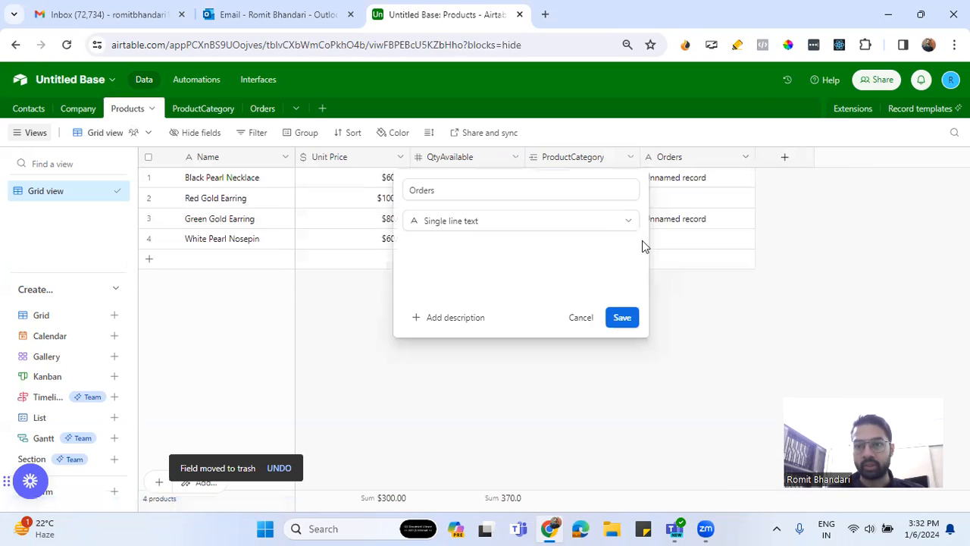
pyautogui.click(587, 322)
pyautogui.click(746, 158)
pyautogui.click(691, 188)
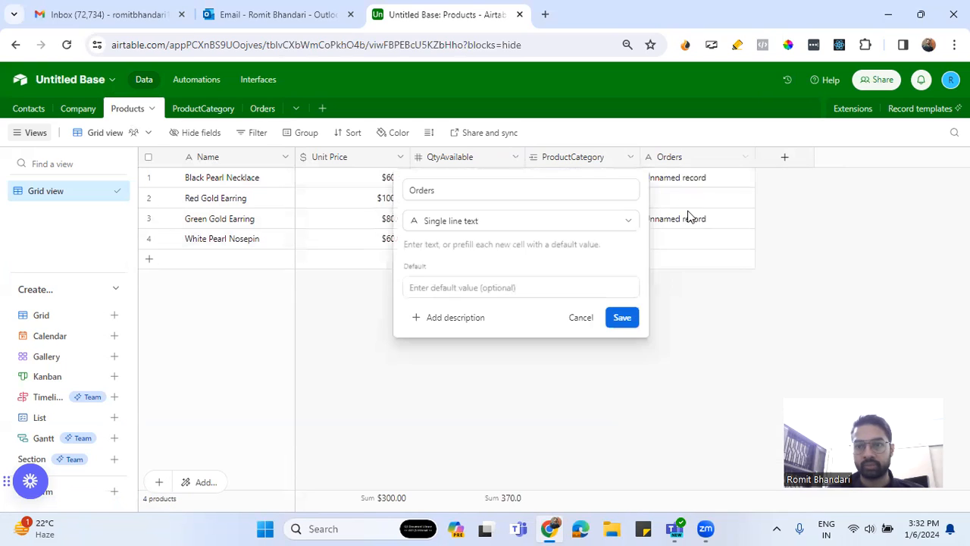
pyautogui.click(588, 319)
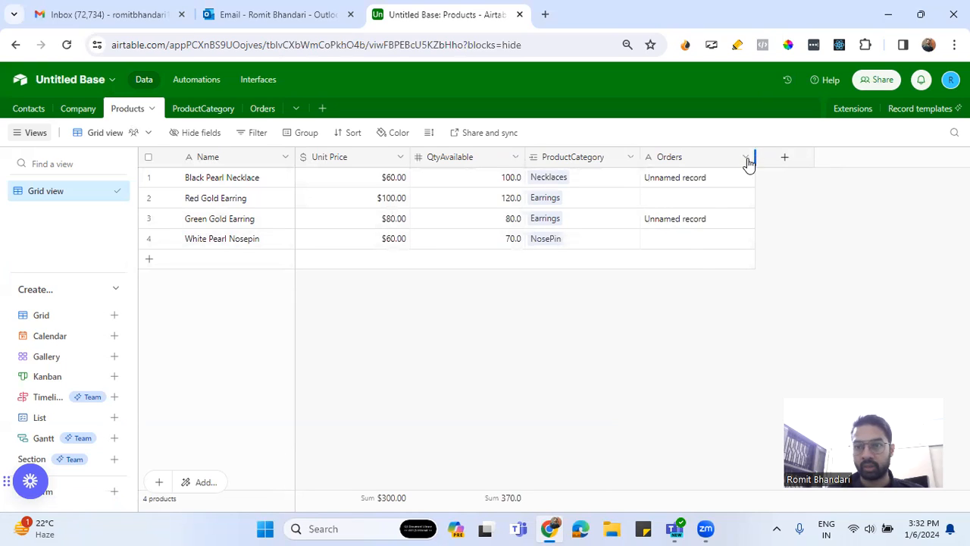
# Delete the leftover Orders text field from the Products table
pyautogui.click(746, 157)
pyautogui.scroll(-1, 671, 311)
pyautogui.click(703, 483)
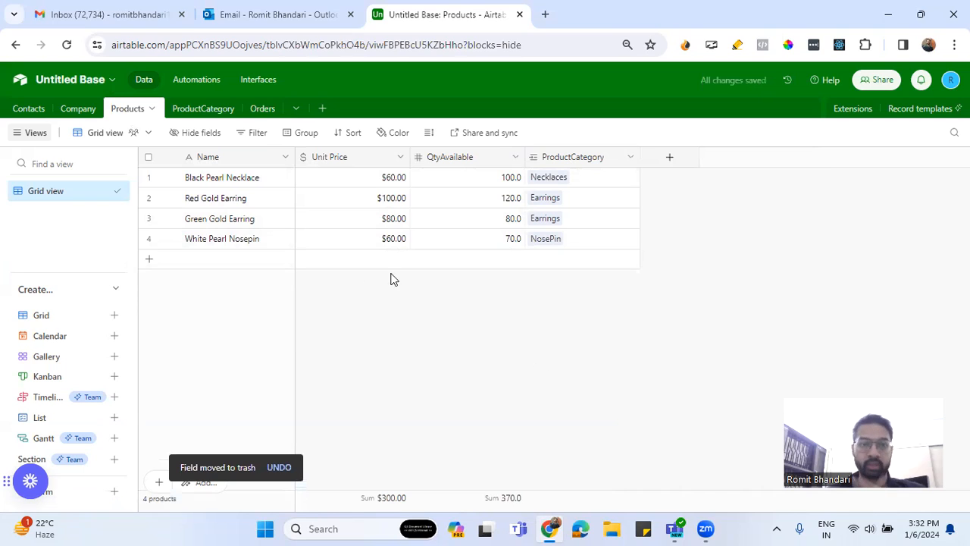
# Create a new blank table named OrderLineItem in the base
pyautogui.click(322, 108)
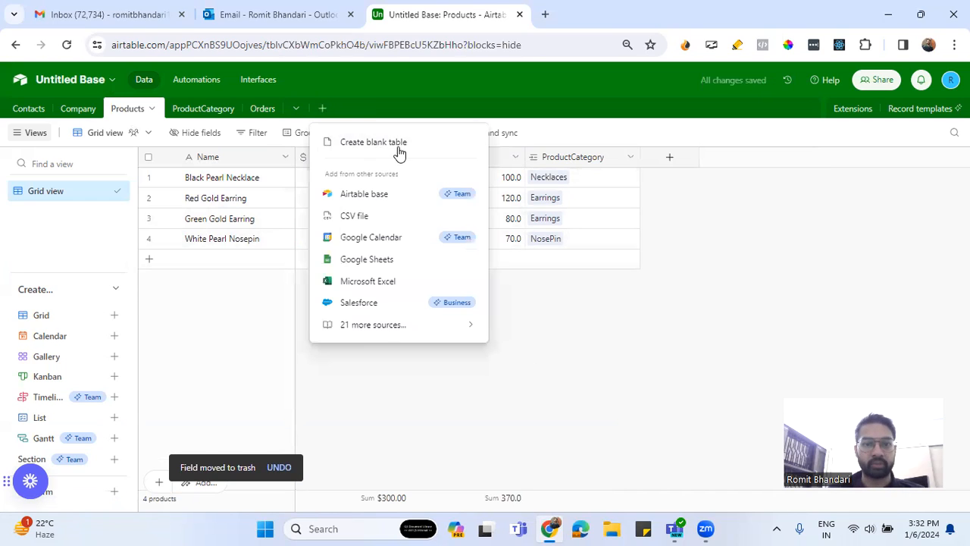
pyautogui.click(366, 143)
pyautogui.write('Order')
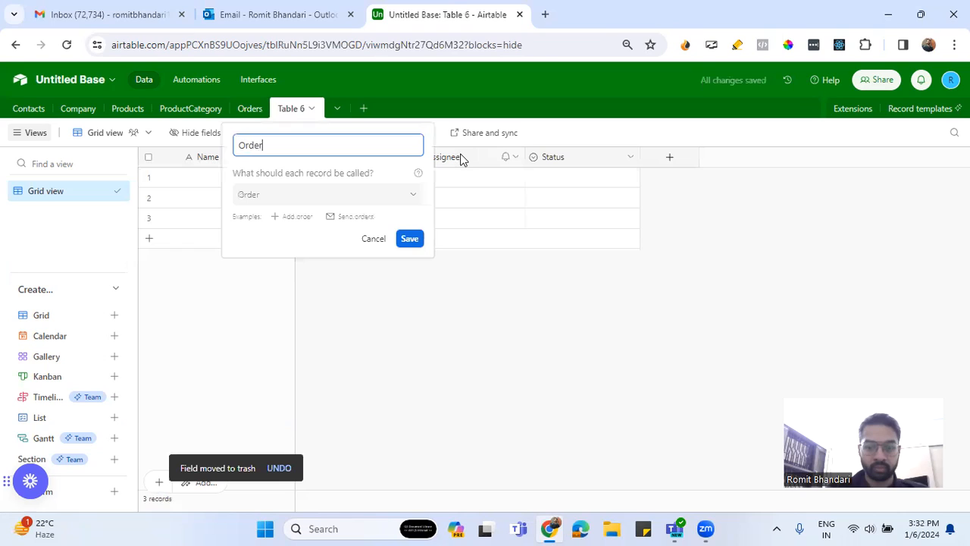
pyautogui.write('Line')
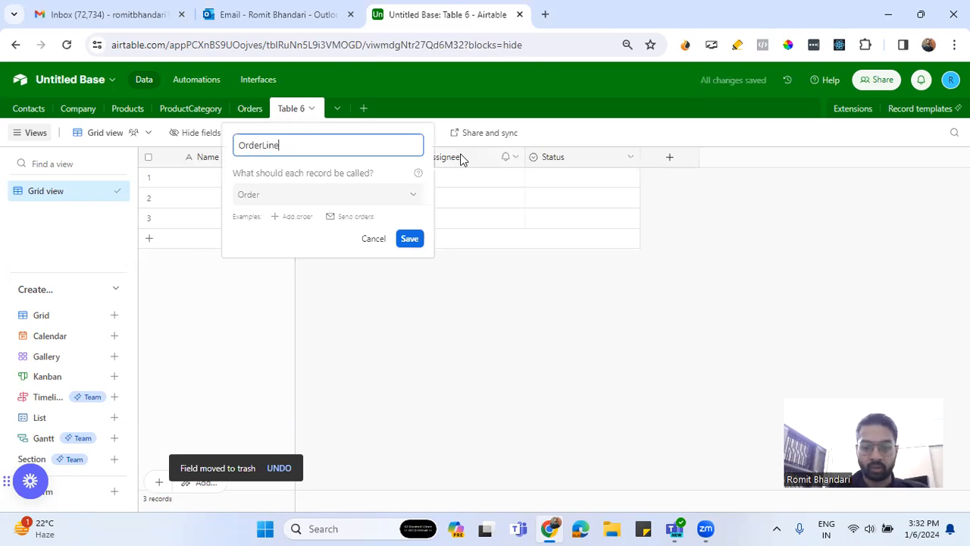
pyautogui.write('Item')
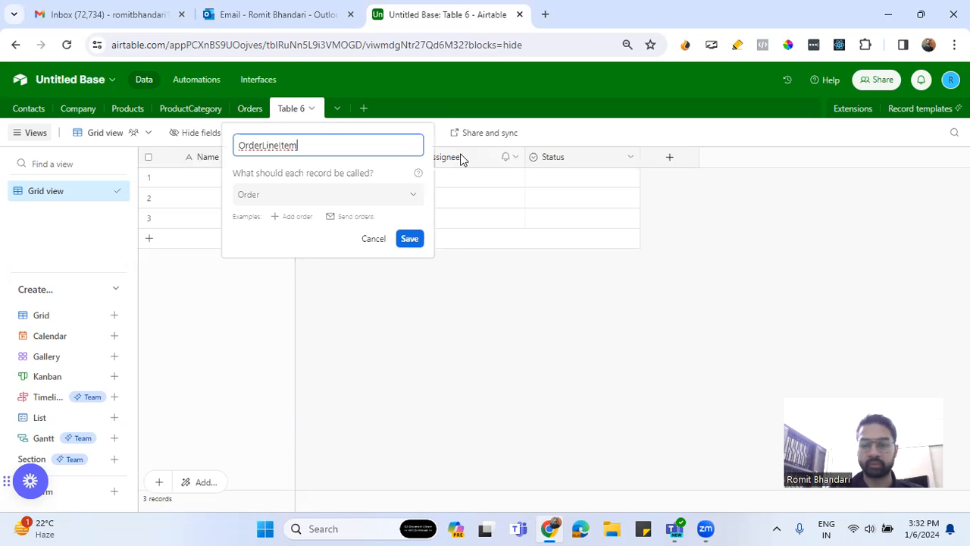
pyautogui.press('Return')
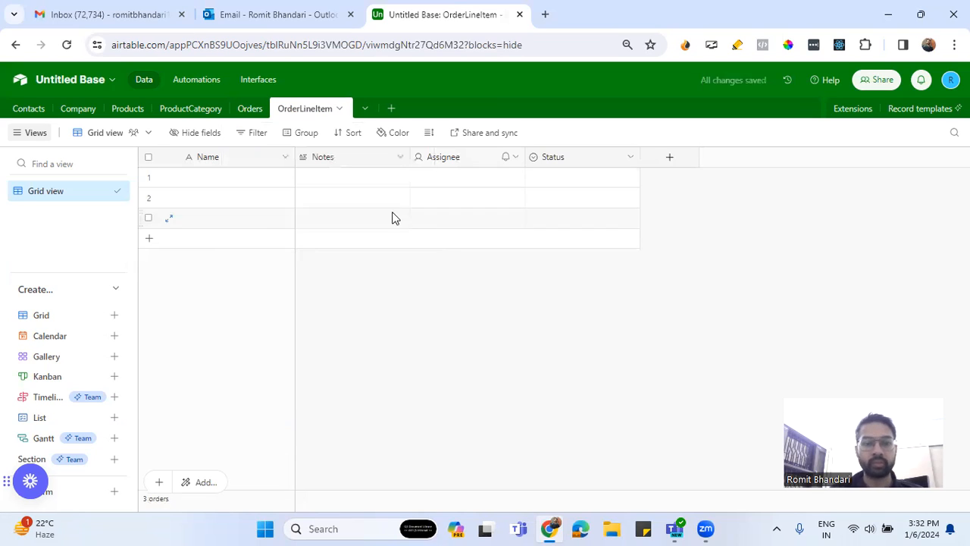
# Delete the default Notes, Assignee and Status fields from the OrderLineItem table
pyautogui.rightClick(332, 159)
pyautogui.scroll(-1, 390, 393)
pyautogui.click(391, 477)
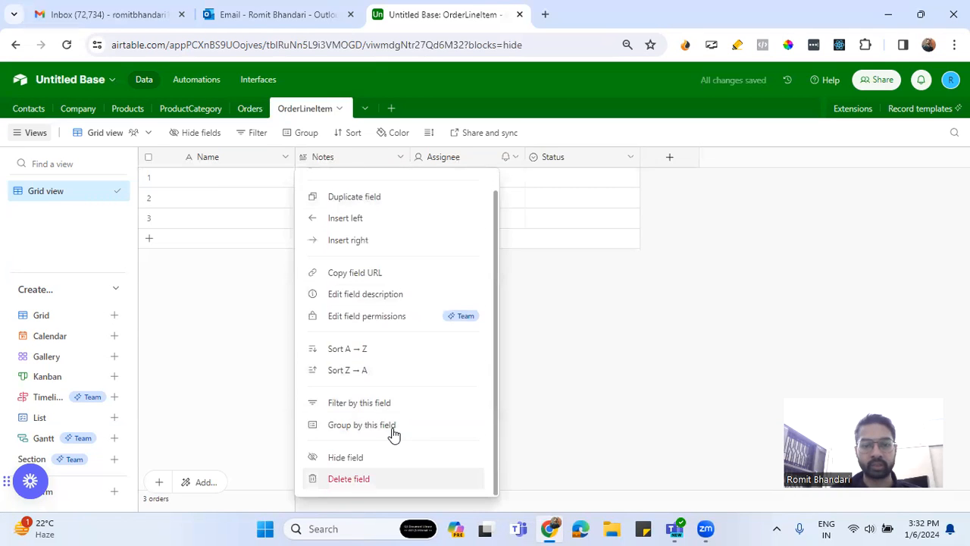
pyautogui.rightClick(341, 159)
pyautogui.scroll(-1, 379, 386)
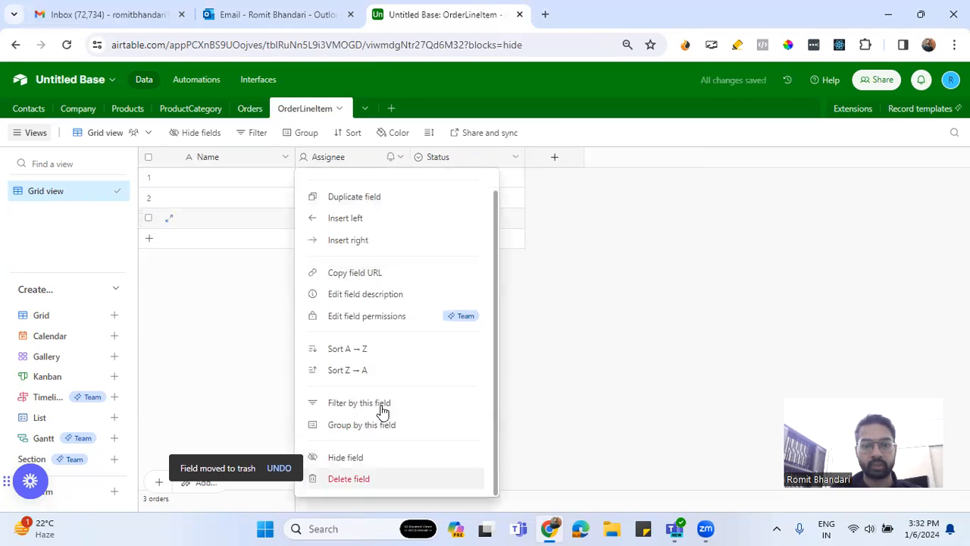
pyautogui.click(401, 478)
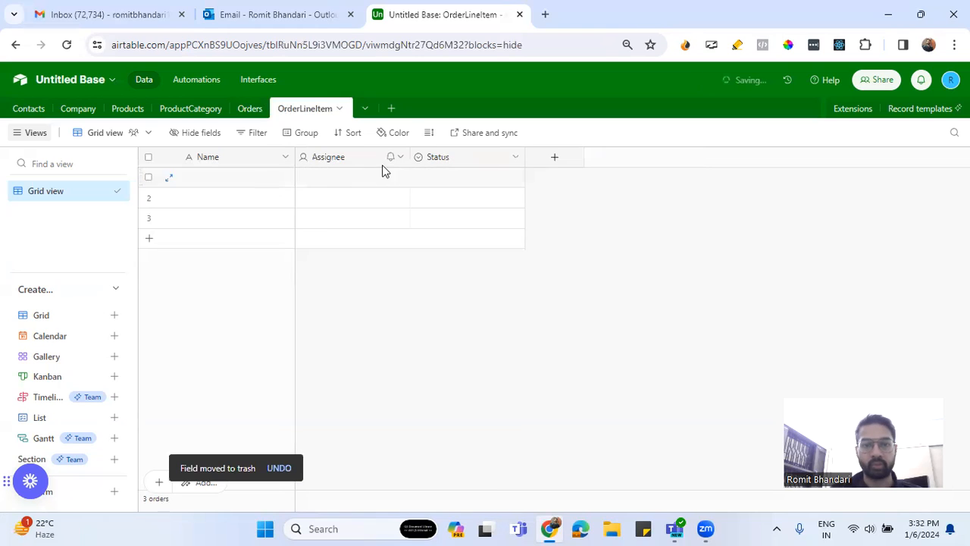
pyautogui.rightClick(340, 159)
pyautogui.scroll(-1, 431, 444)
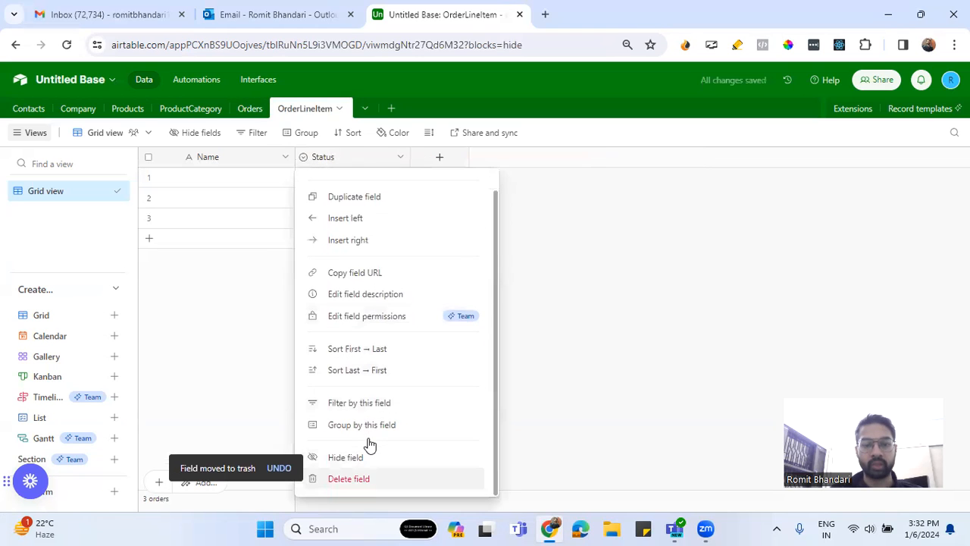
pyautogui.click(409, 476)
# Add an Orders field to the OrderLineItem table linked to the Orders table, with linking to multiple records disallowed
pyautogui.click(325, 157)
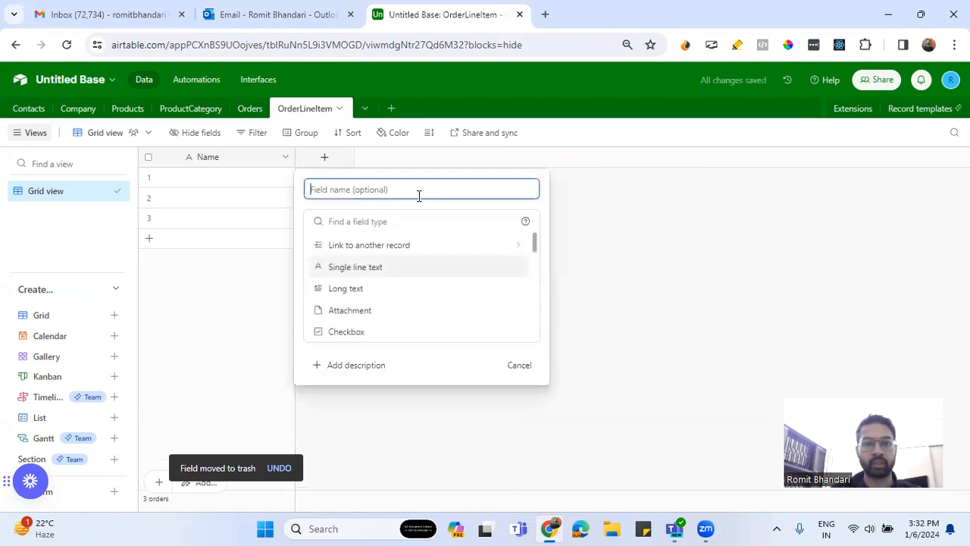
pyautogui.write('O')
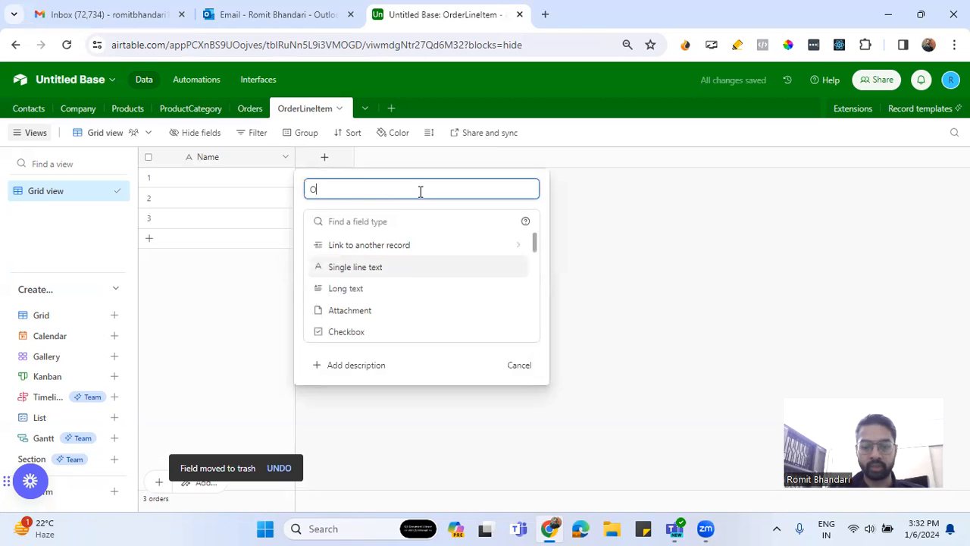
pyautogui.write('rders')
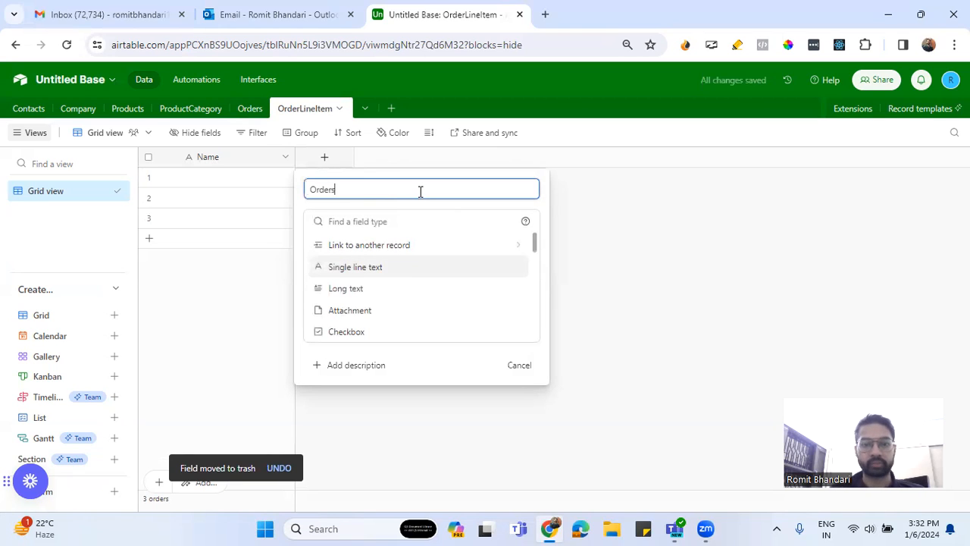
pyautogui.click(401, 244)
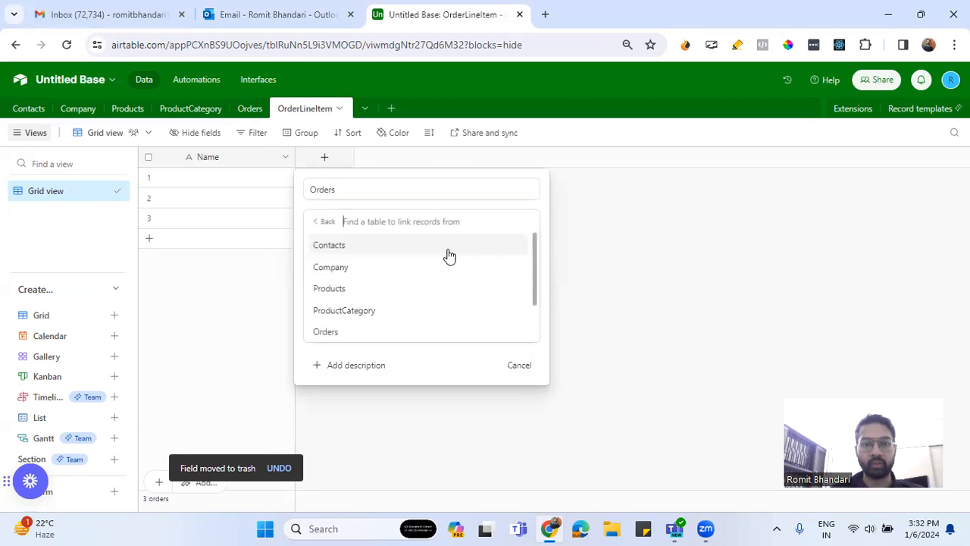
pyautogui.click(328, 332)
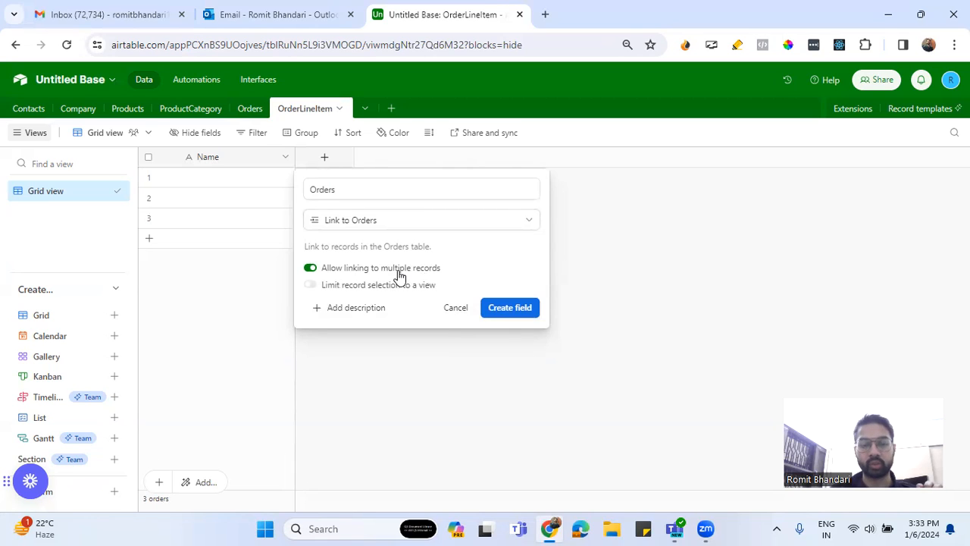
pyautogui.click(399, 274)
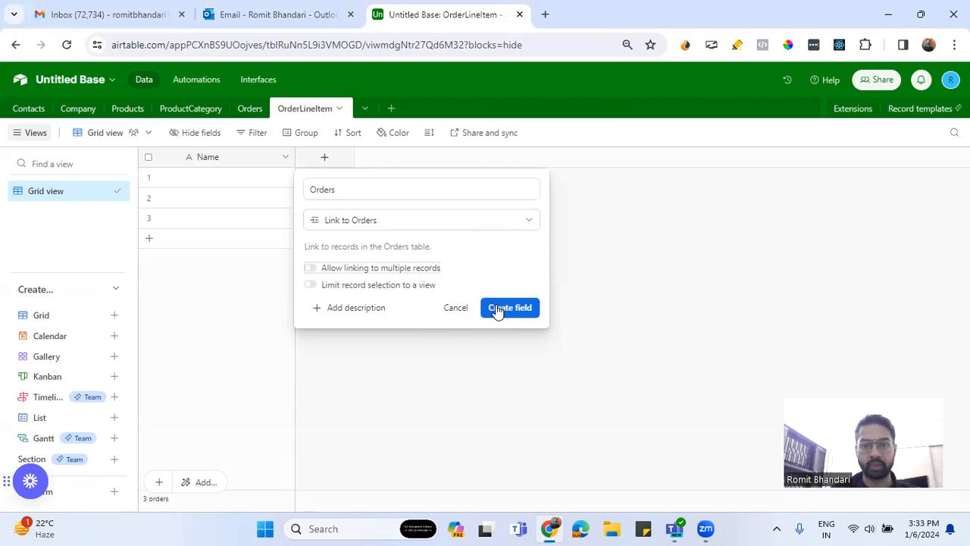
pyautogui.click(497, 309)
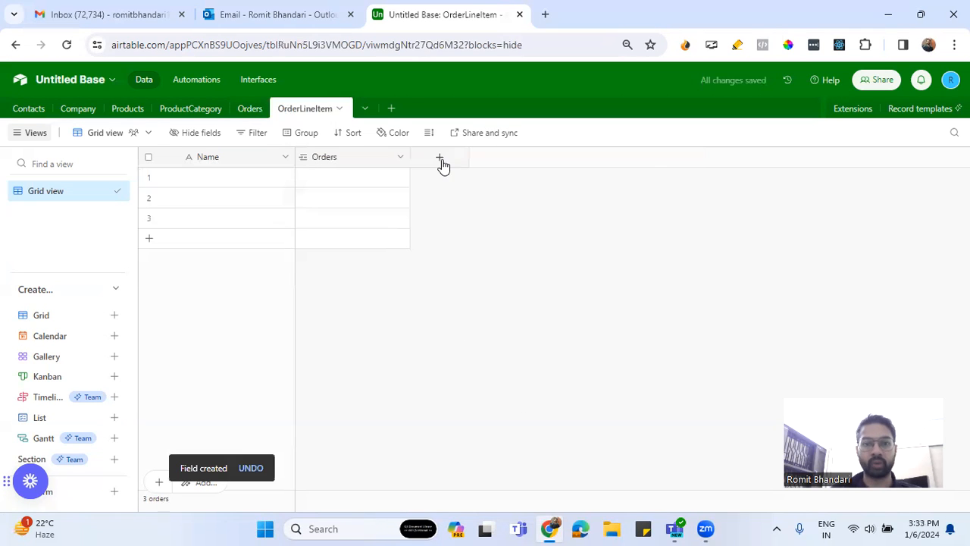
# Add a Products field to OrderLineItem linked to the Products table, disallowing multiple records and skipping lookup fields
pyautogui.click(440, 159)
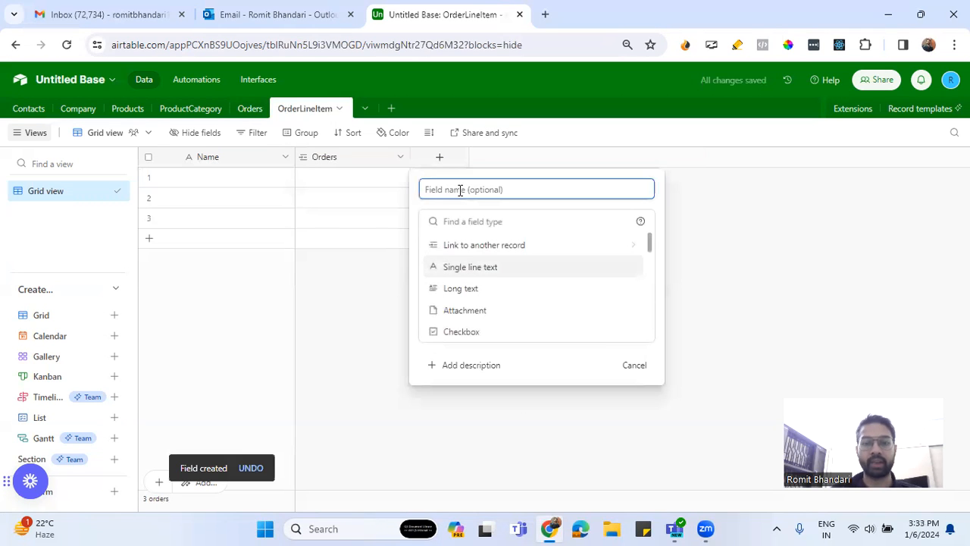
pyautogui.write('Products')
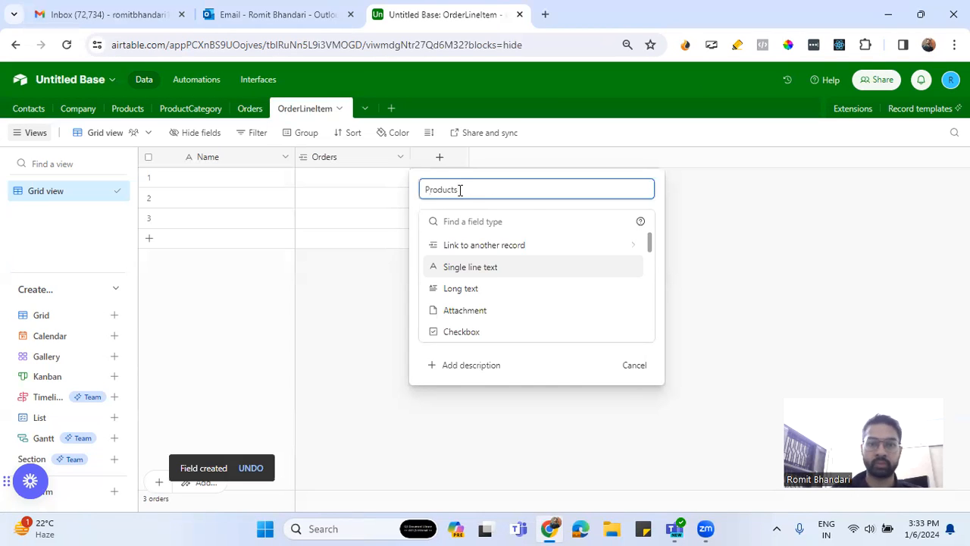
pyautogui.click(490, 247)
pyautogui.click(464, 289)
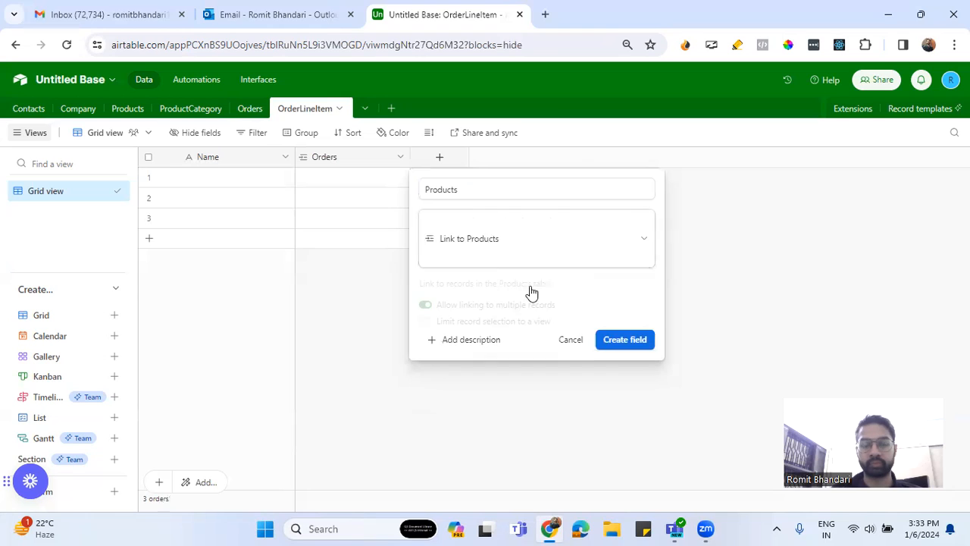
pyautogui.click(452, 275)
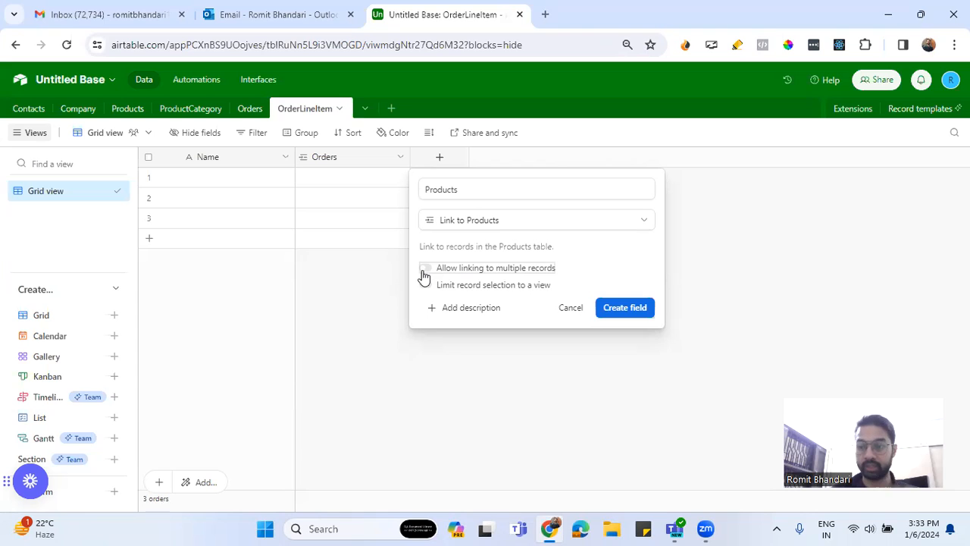
pyautogui.click(614, 308)
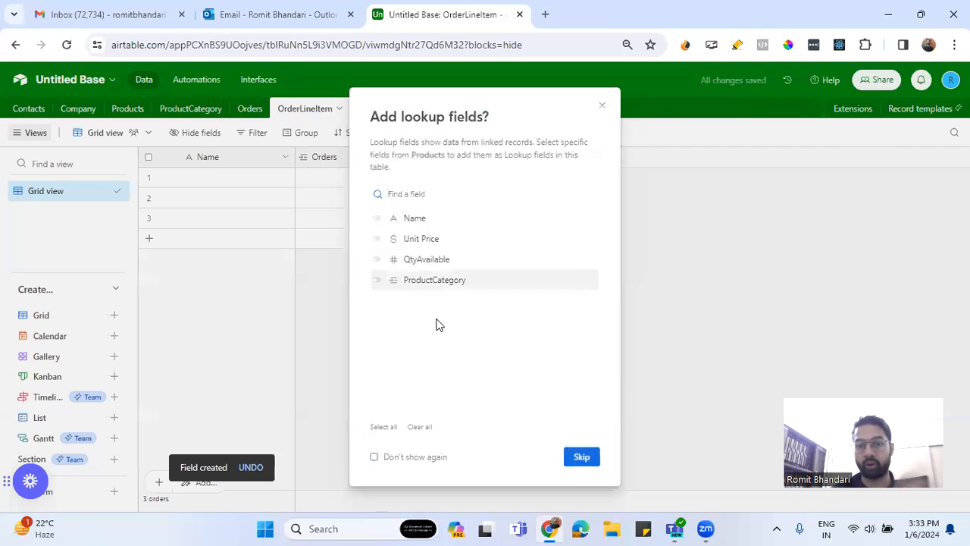
pyautogui.click(577, 456)
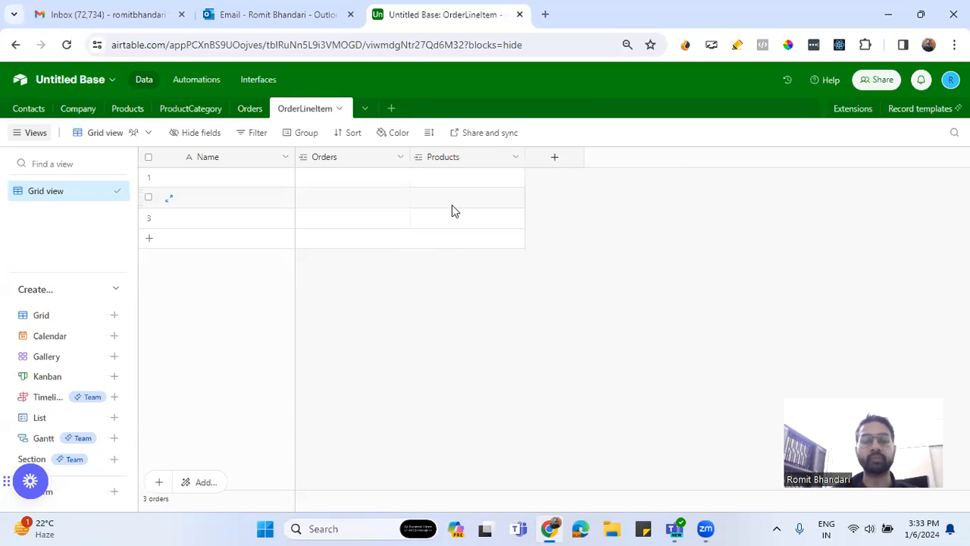
# Add a Number field named Qty to the OrderLineItem table
pyautogui.click(554, 158)
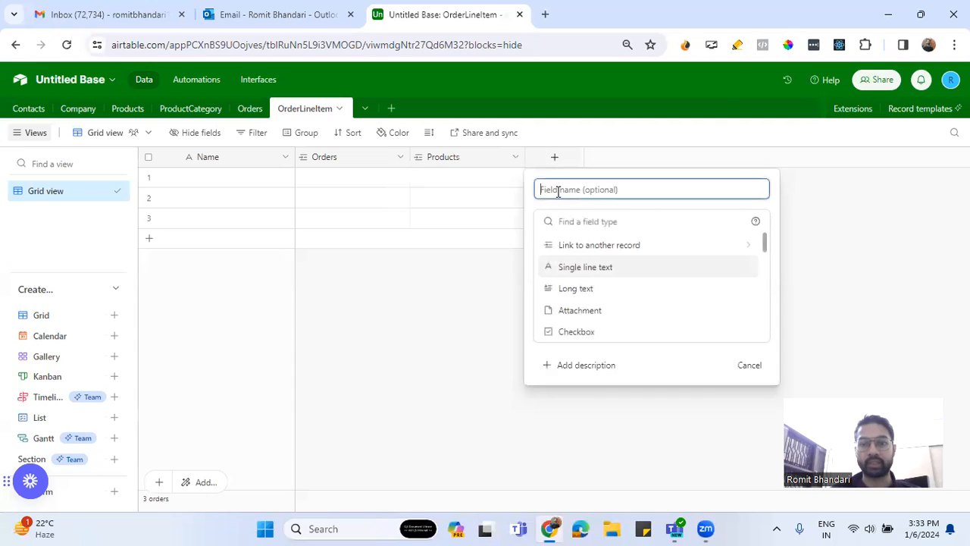
pyautogui.write('qty')
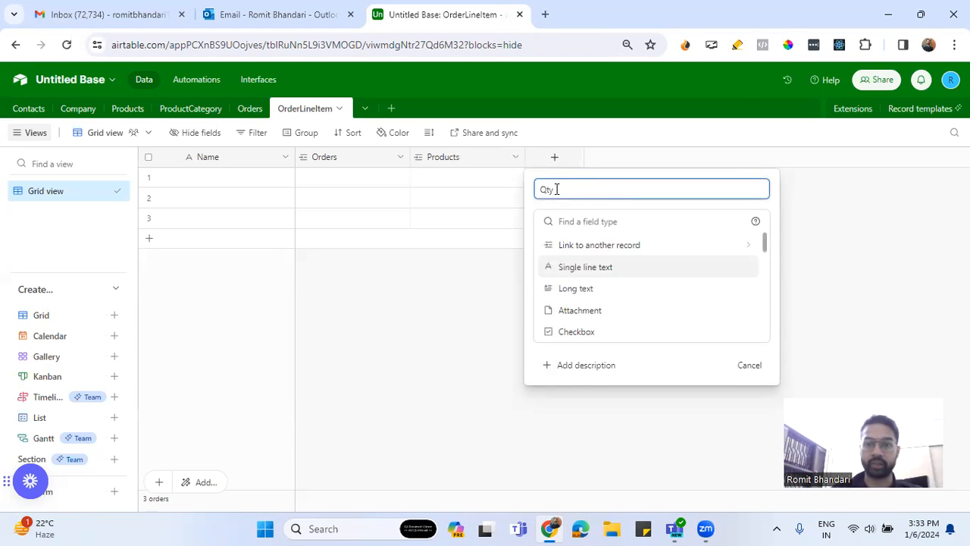
pyautogui.click(595, 221)
pyautogui.write('num')
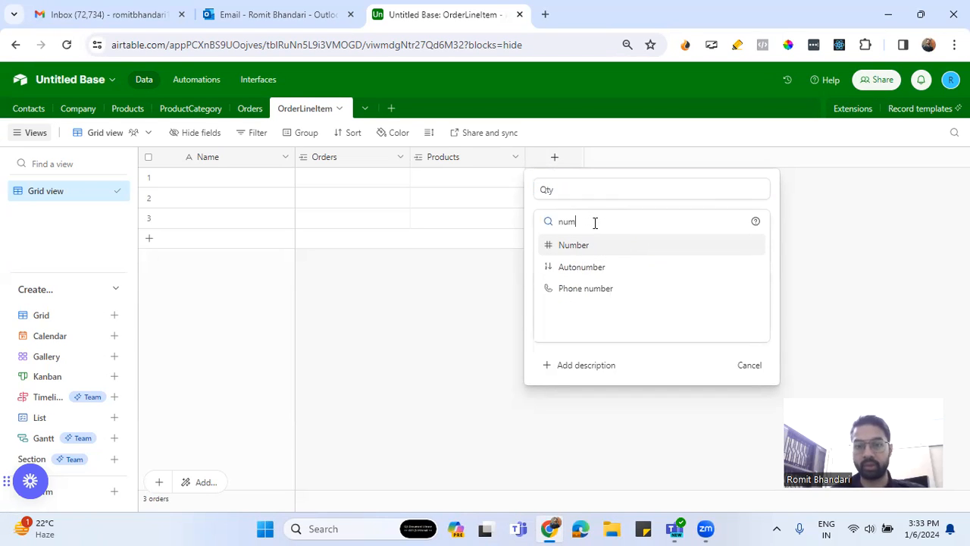
pyautogui.click(628, 247)
pyautogui.click(750, 479)
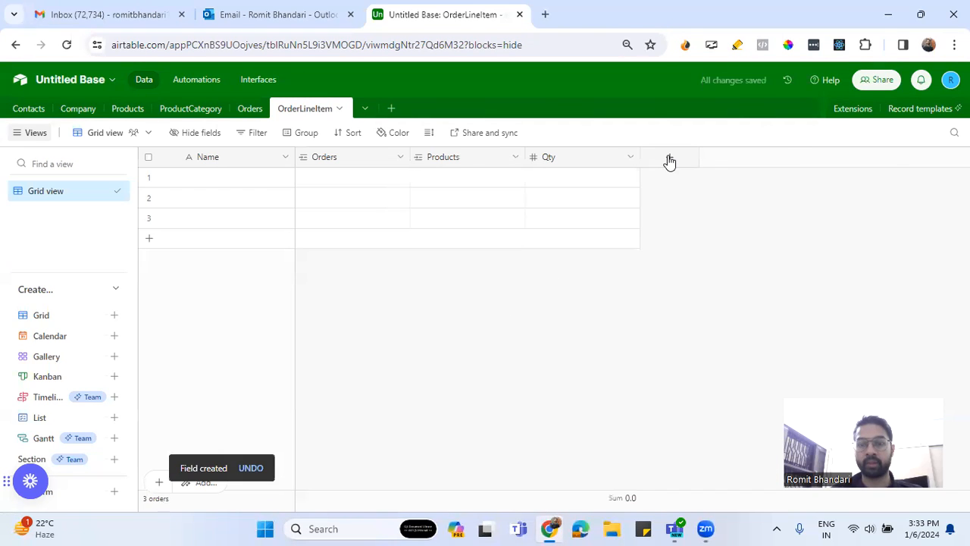
# Start a new field named UnitPrice in the OrderLineItem table with the Lookup type
pyautogui.click(669, 160)
pyautogui.write('UnitPrice')
pyautogui.click(716, 221)
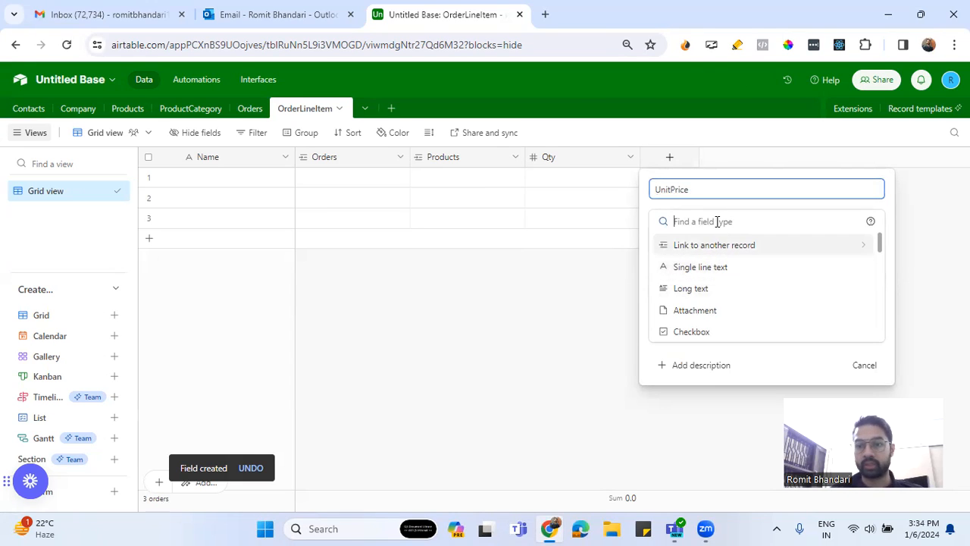
pyautogui.write('loo')
pyautogui.click(701, 247)
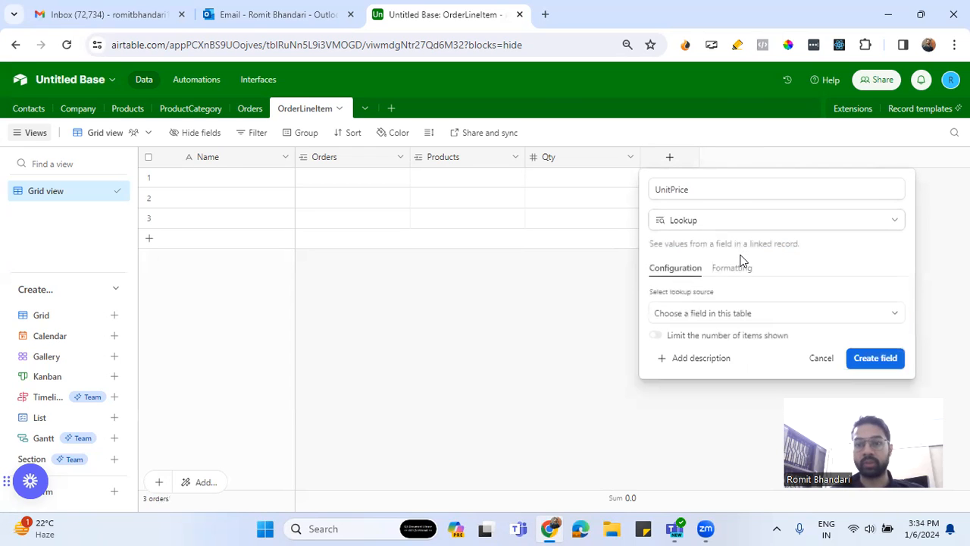
# Set the UnitPrice field to look up the price through the Products link, and create it with the $ currency format
pyautogui.click(720, 313)
pyautogui.click(685, 385)
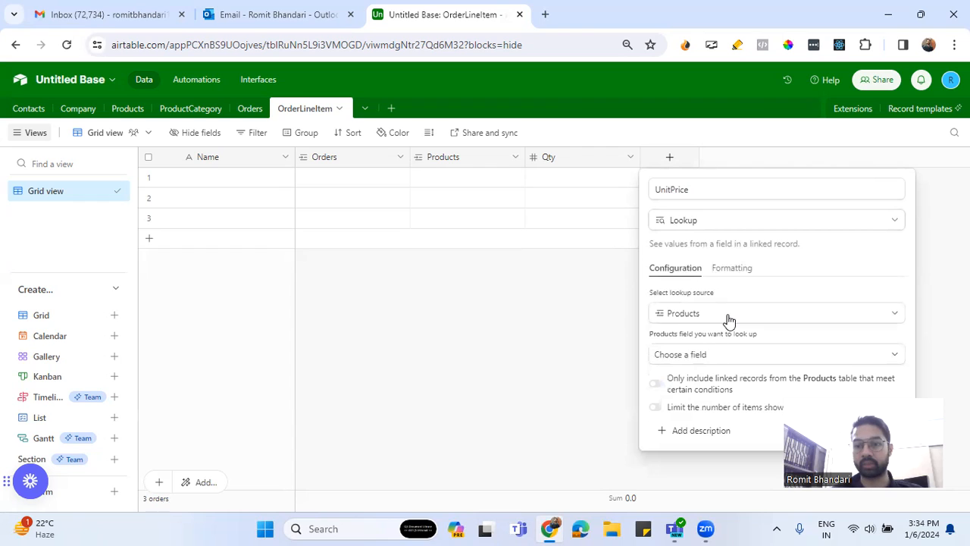
pyautogui.click(708, 355)
pyautogui.click(692, 426)
pyautogui.click(749, 274)
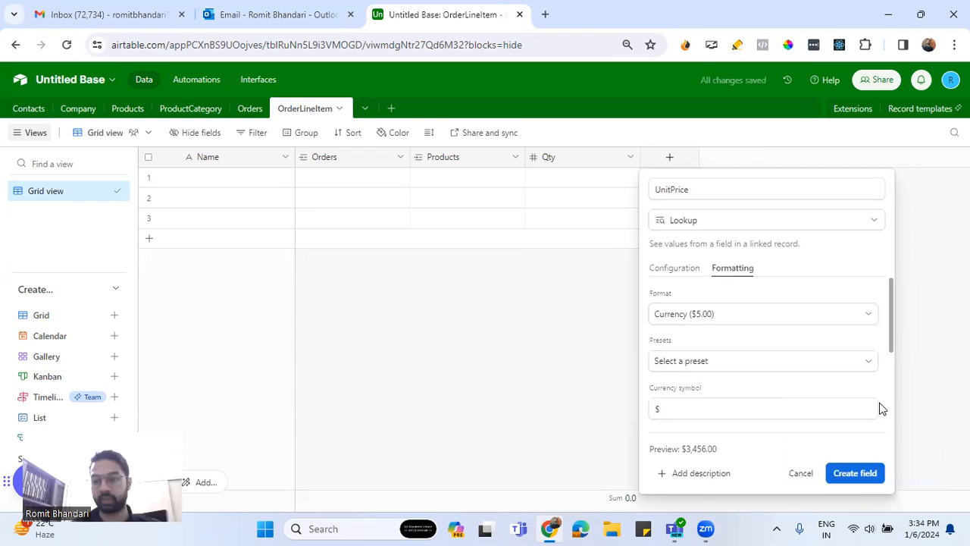
pyautogui.click(854, 473)
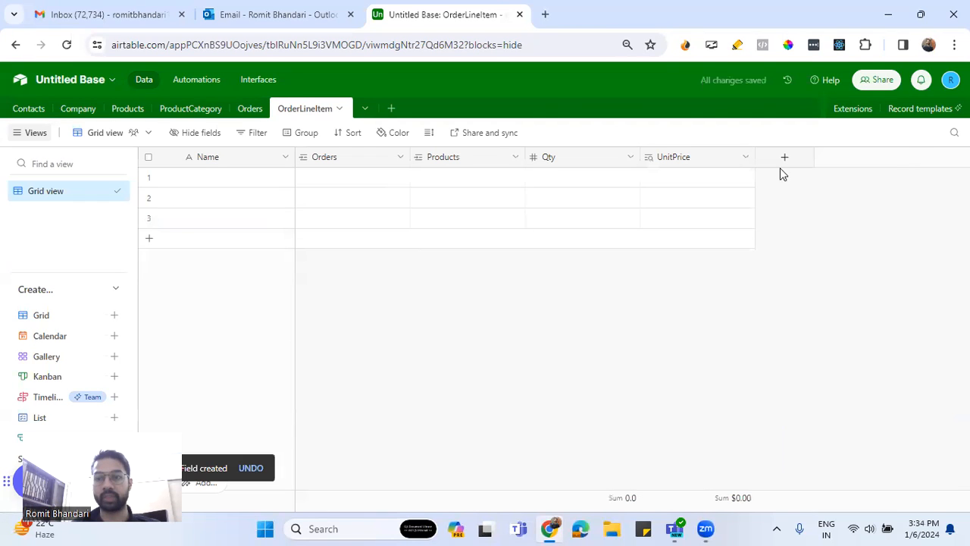
# Start a new field named SubTotal in the OrderLineItem table with the Formula type
pyautogui.click(781, 162)
pyautogui.write('Sub')
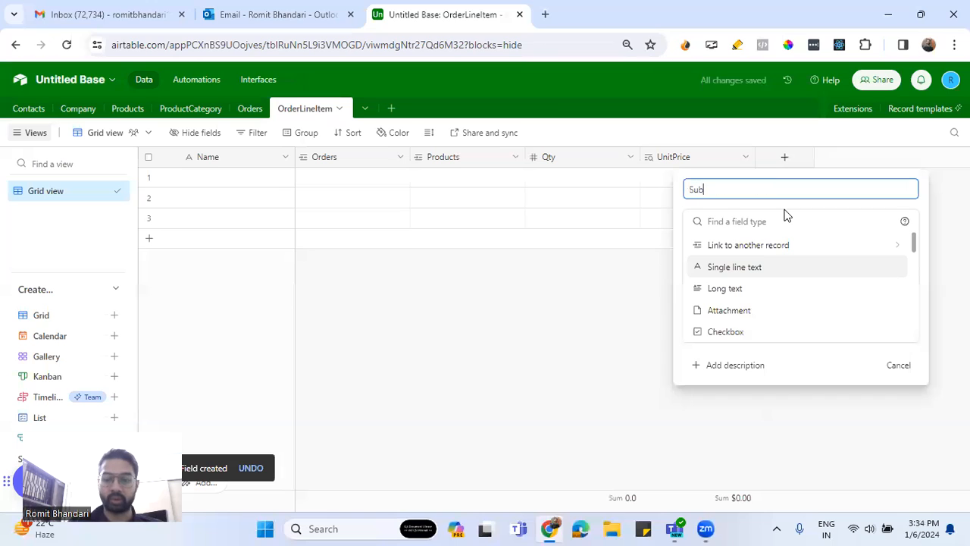
pyautogui.write('Totall')
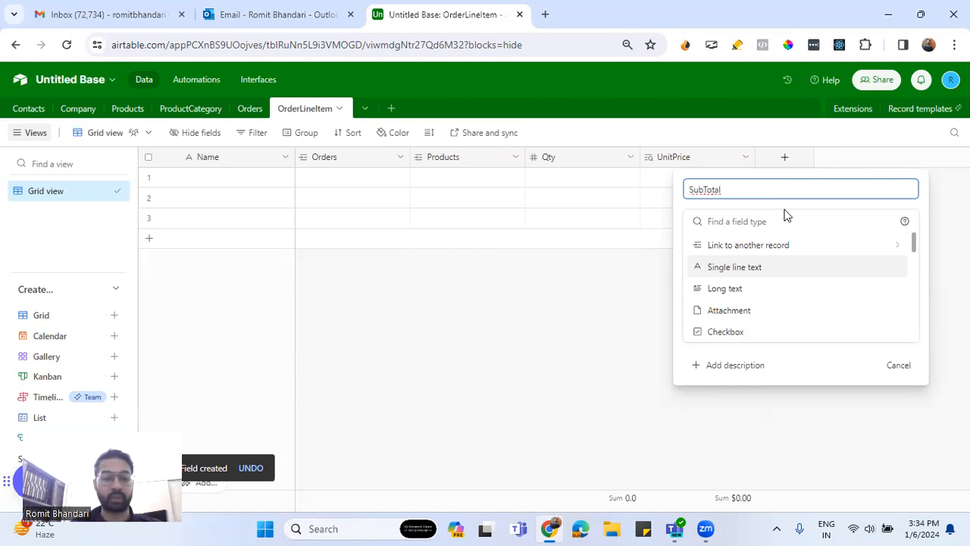
pyautogui.click(767, 219)
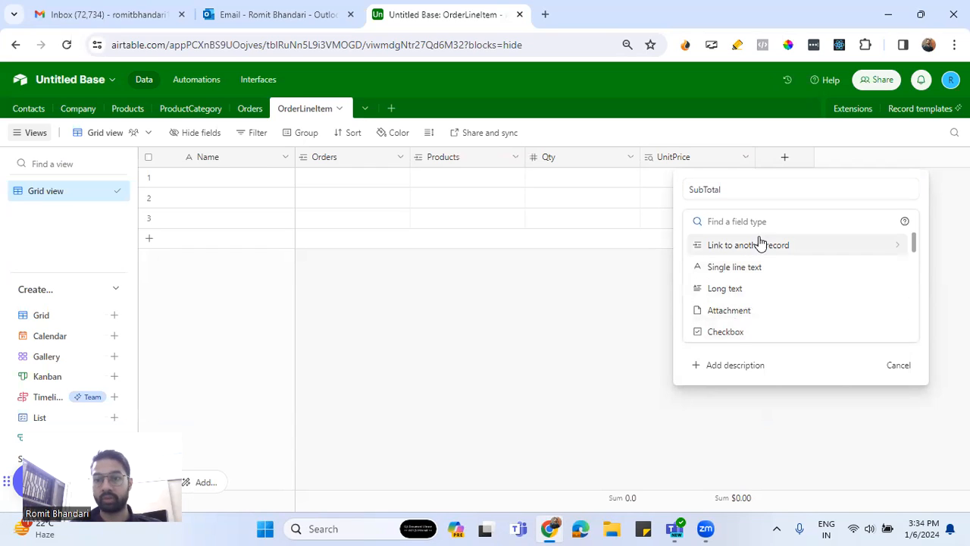
pyautogui.write('g')
pyautogui.press('BackSpace')
pyautogui.write('fo')
pyautogui.click(749, 251)
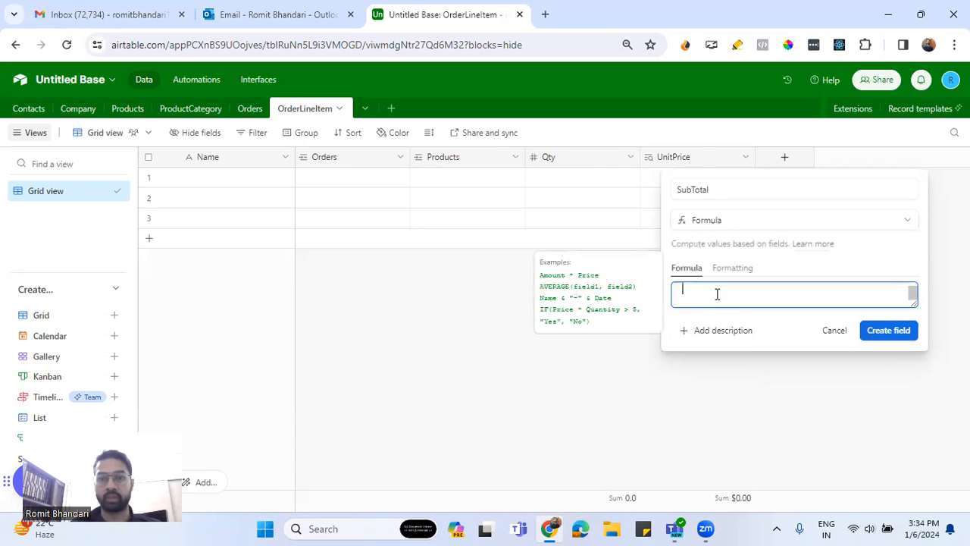
# Enter the formula Qty*UnitPrice for SubTotal and create the field
pyautogui.write('Qty')
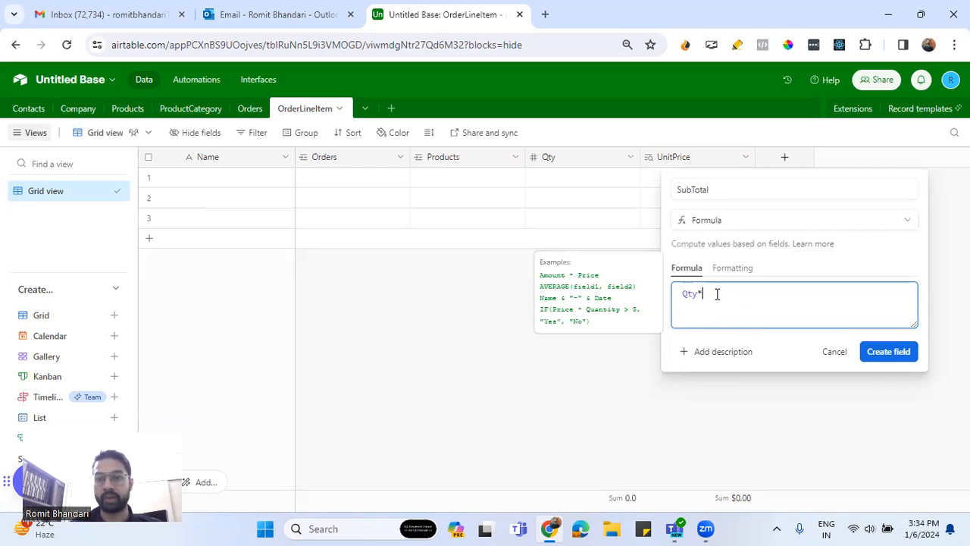
pyautogui.write('*Unit')
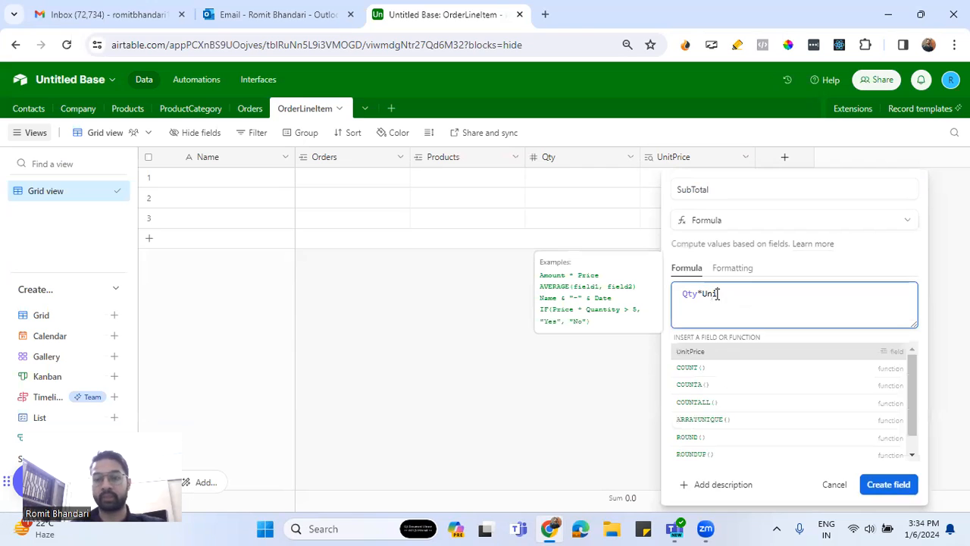
pyautogui.click(720, 349)
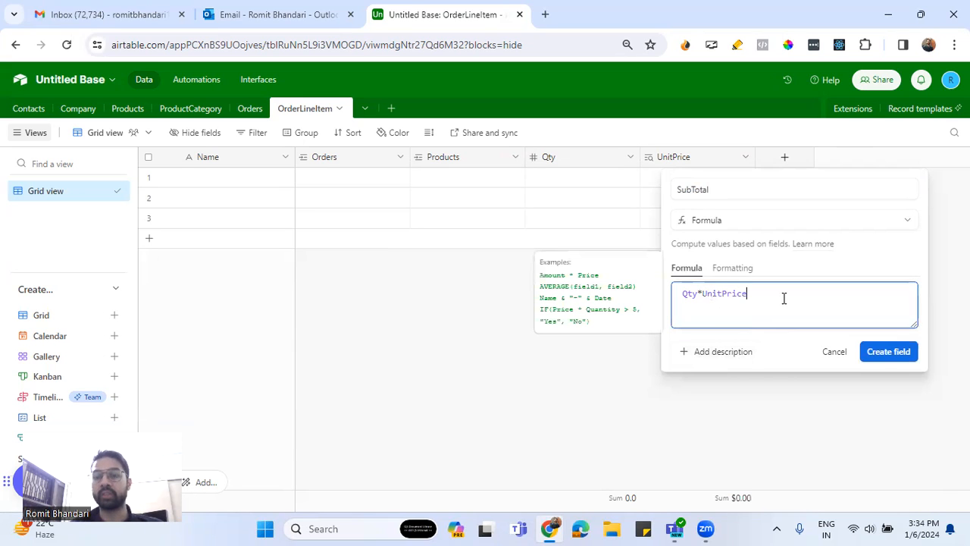
pyautogui.click(888, 353)
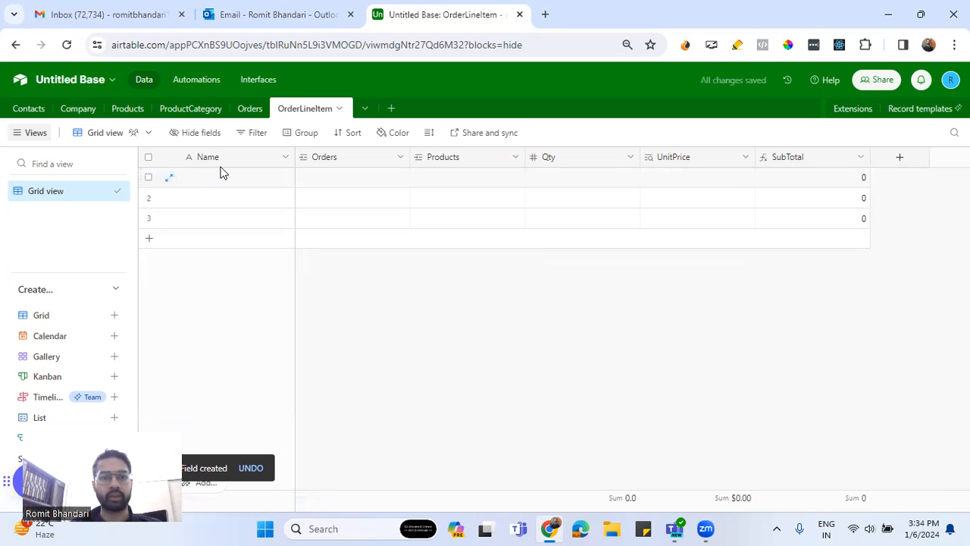
# Edit the primary Name field of the OrderLineItem table and change its type to Formula
pyautogui.click(284, 158)
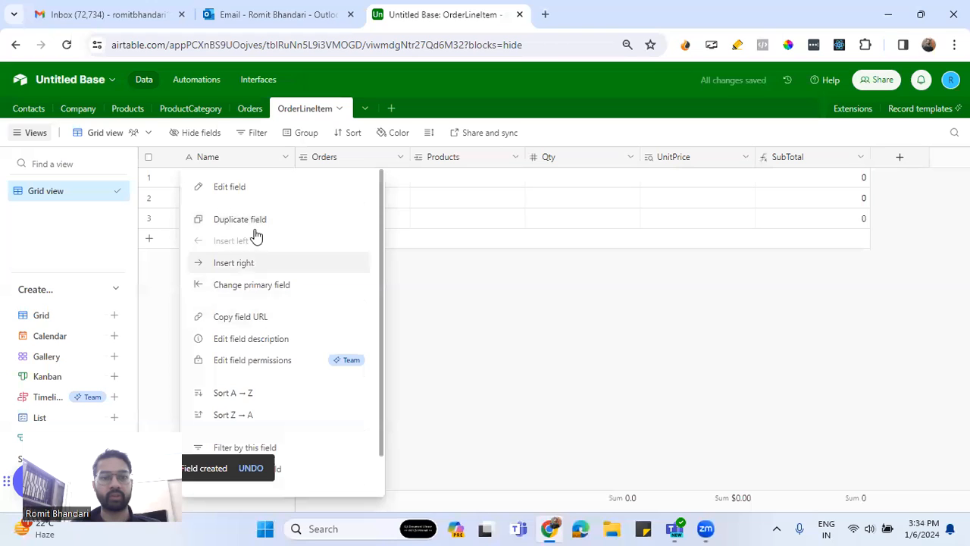
pyautogui.click(238, 189)
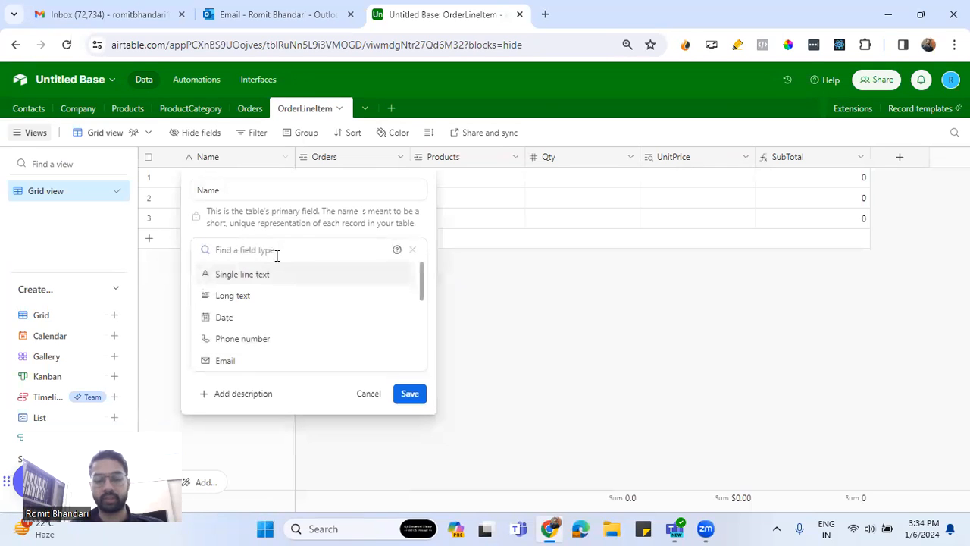
pyautogui.write('for')
pyautogui.click(292, 275)
pyautogui.click(281, 315)
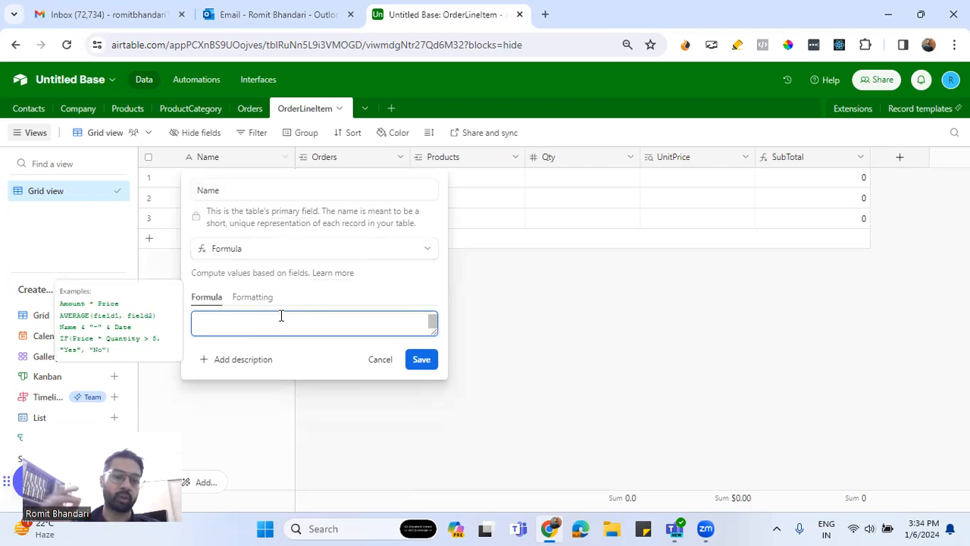
# Enter CONCATENATE(Orders, '-', Products) as the Name field's formula and save the field change
pyautogui.write('Con')
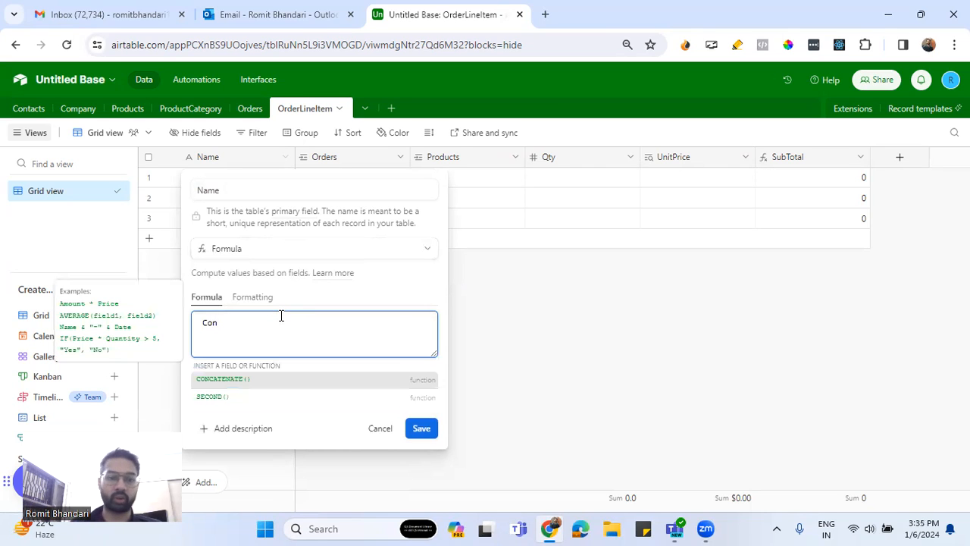
pyautogui.click(293, 383)
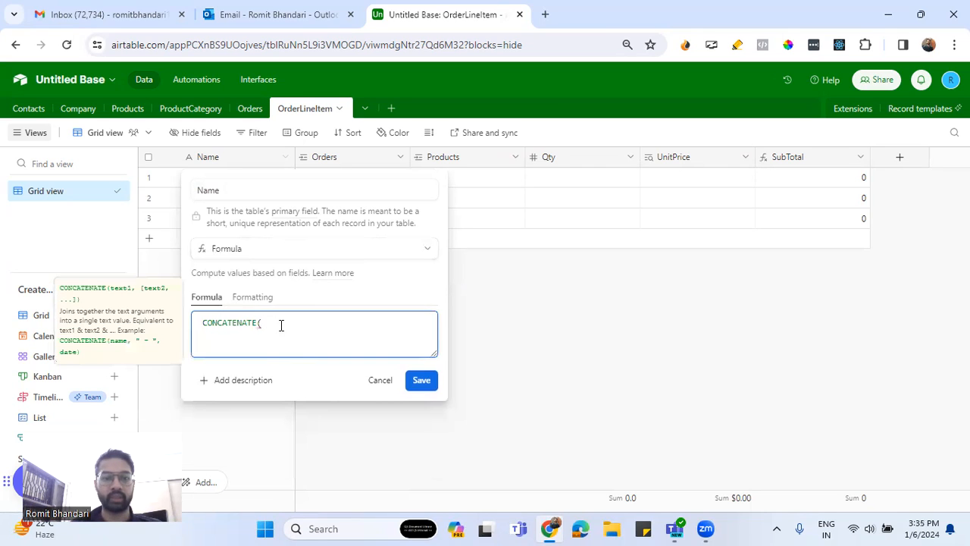
pyautogui.write('Or')
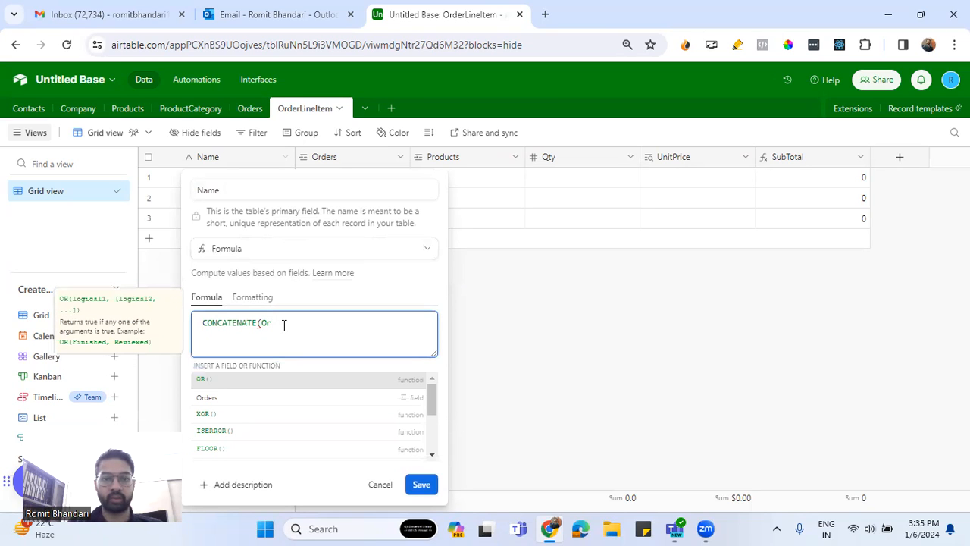
pyautogui.write('der')
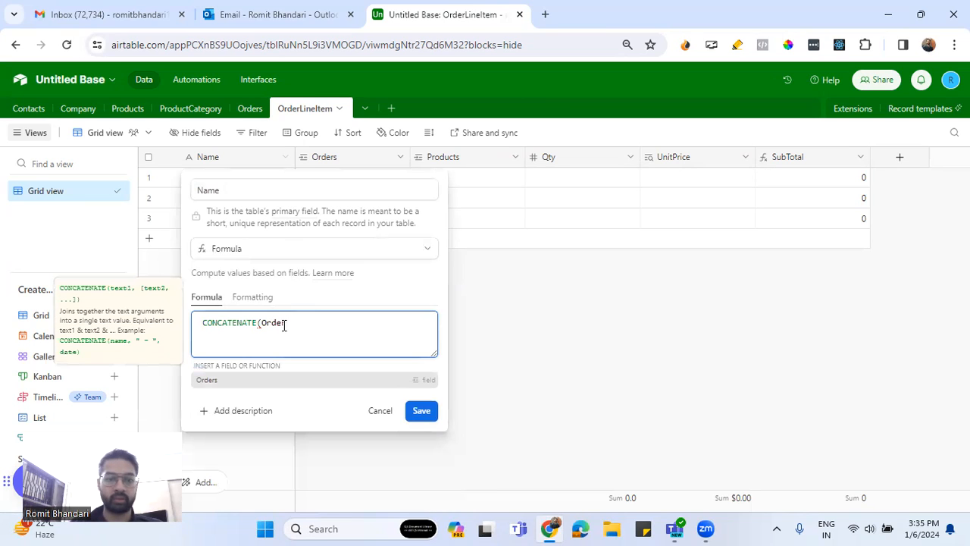
pyautogui.click(249, 379)
pyautogui.write(", '-")
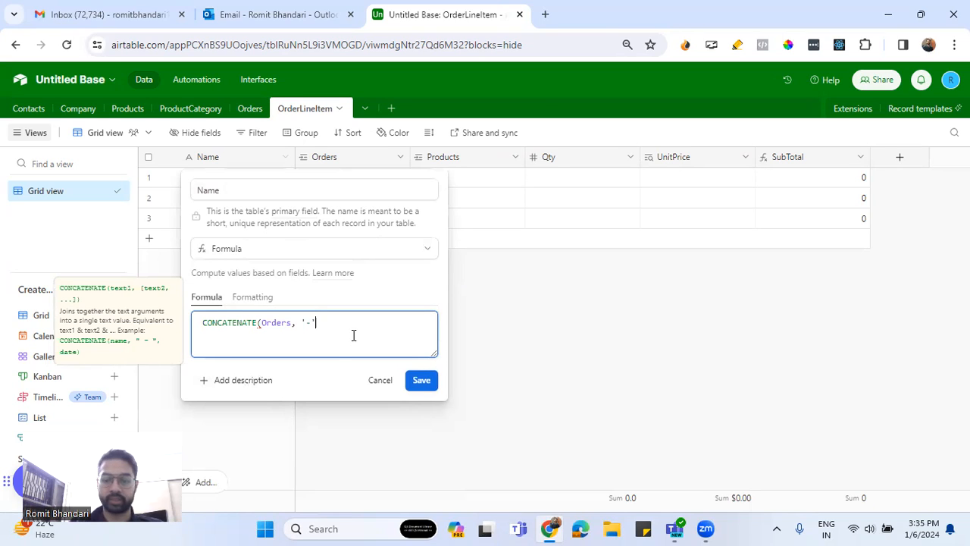
pyautogui.write("', Product")
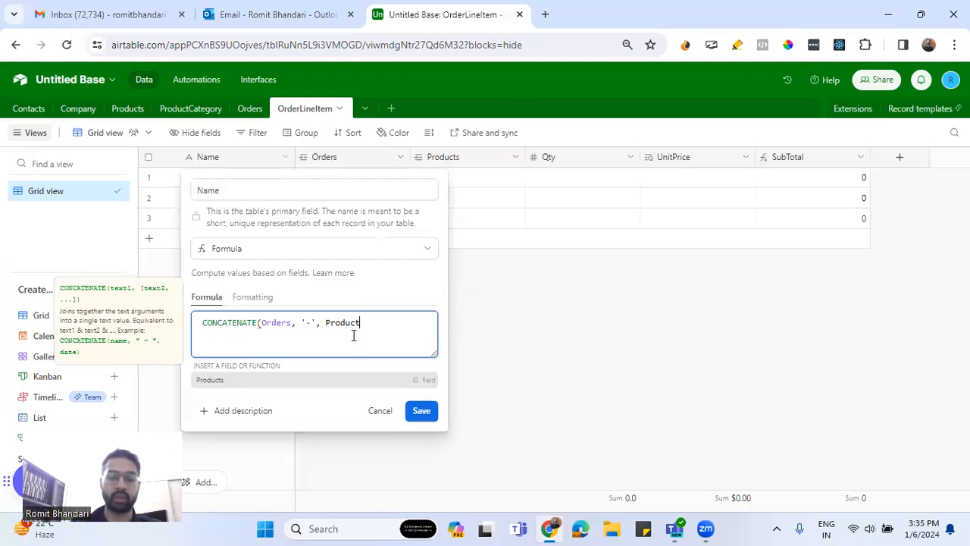
pyautogui.write('s')
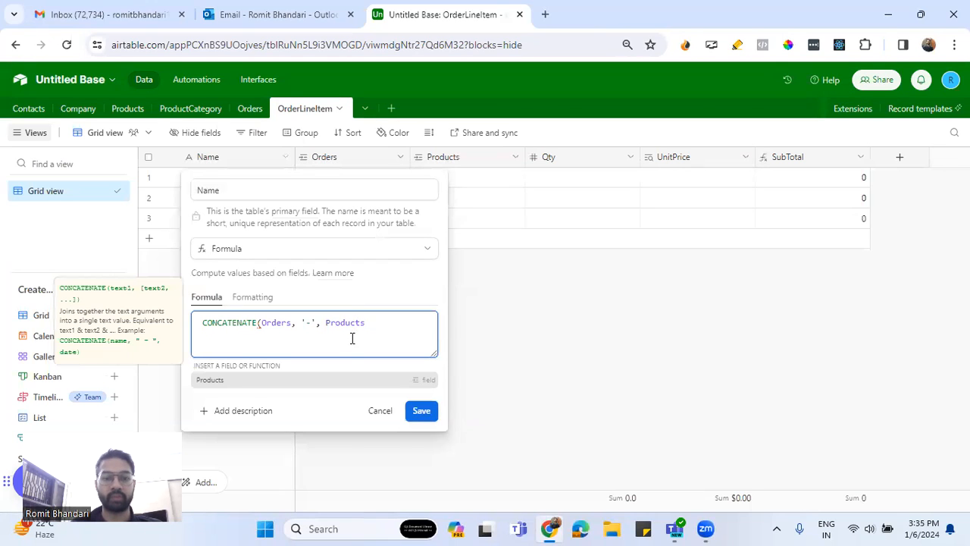
pyautogui.click(247, 381)
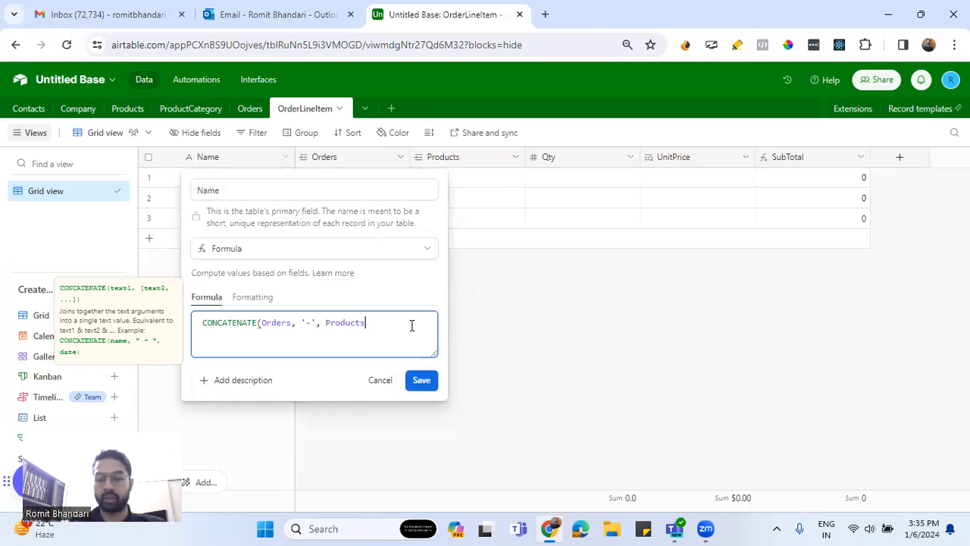
pyautogui.write(')')
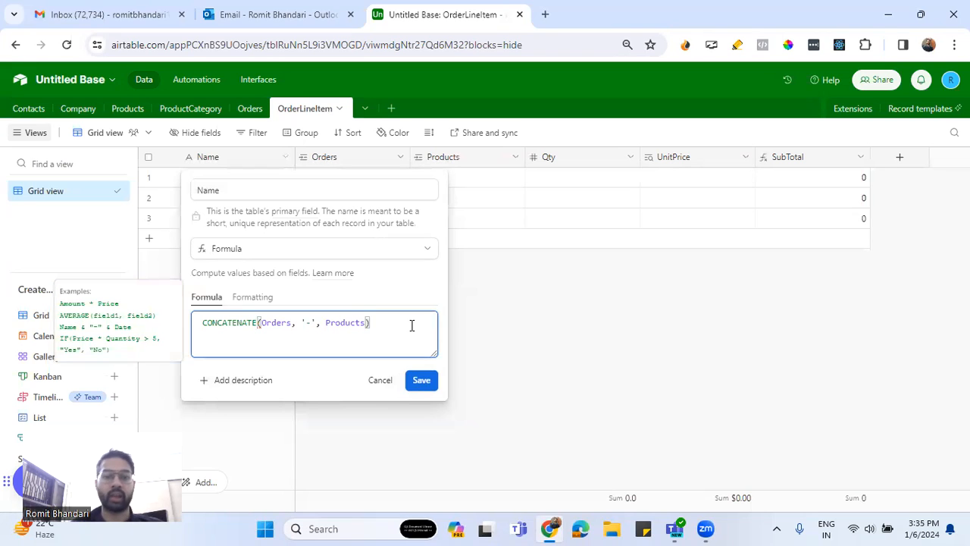
pyautogui.click(421, 380)
pyautogui.click(600, 372)
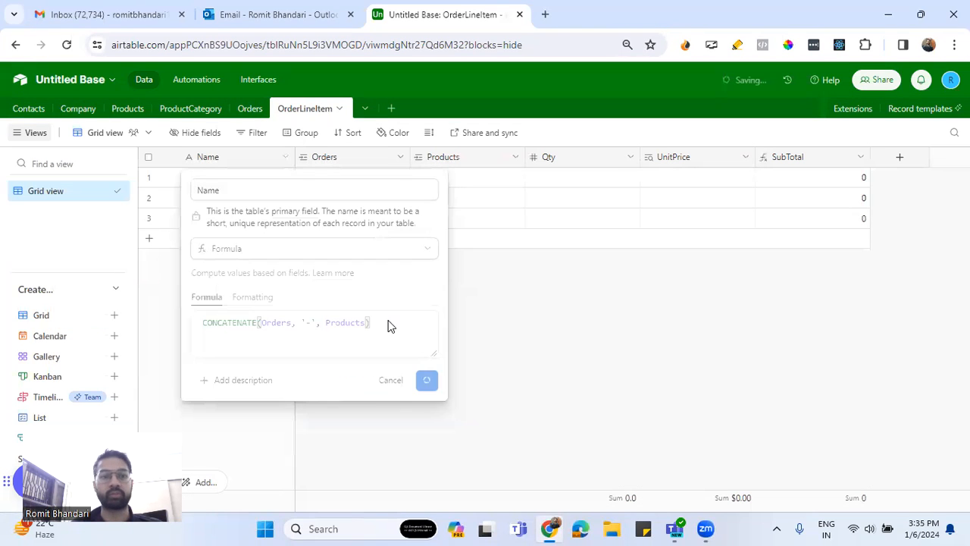
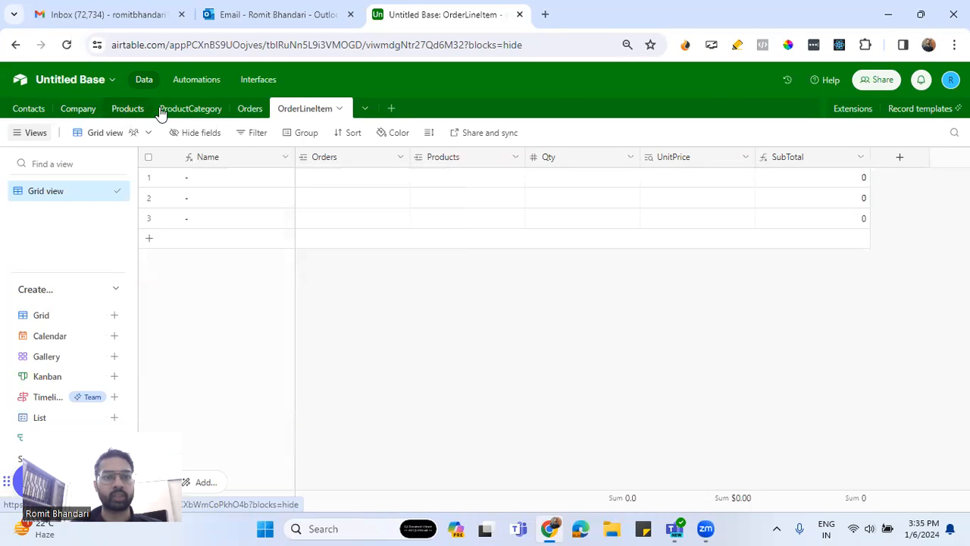
# Start a new field named OrderTotal in the Orders table with the Rollup type
pyautogui.click(249, 110)
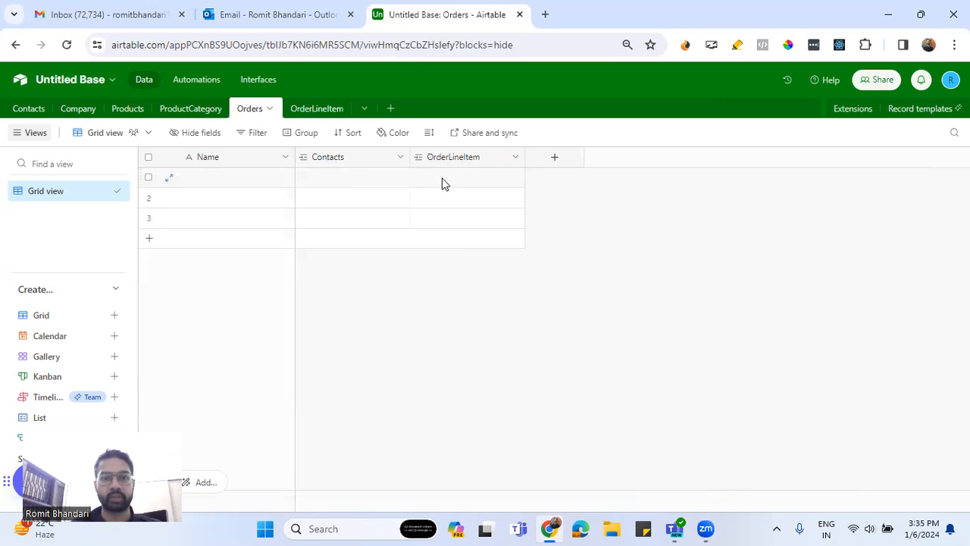
pyautogui.click(555, 159)
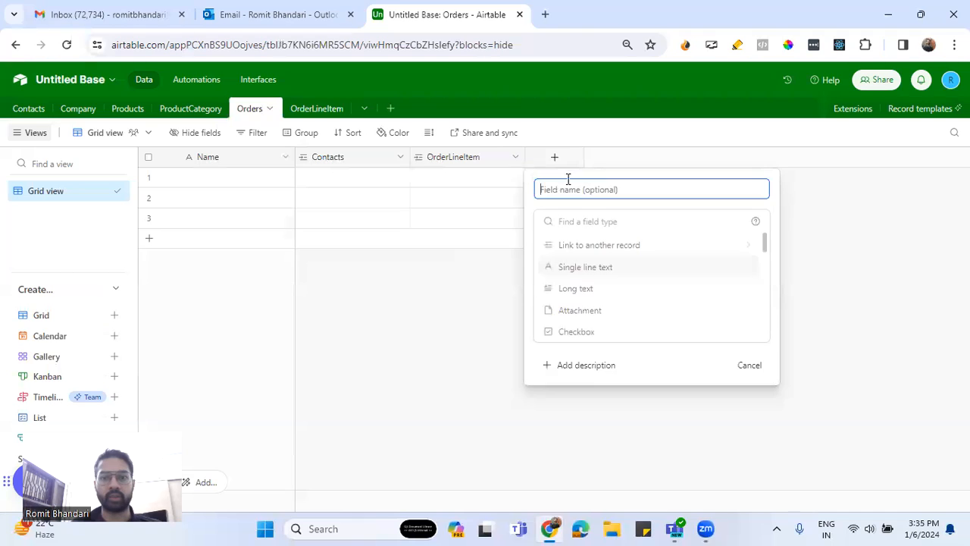
pyautogui.write('Order')
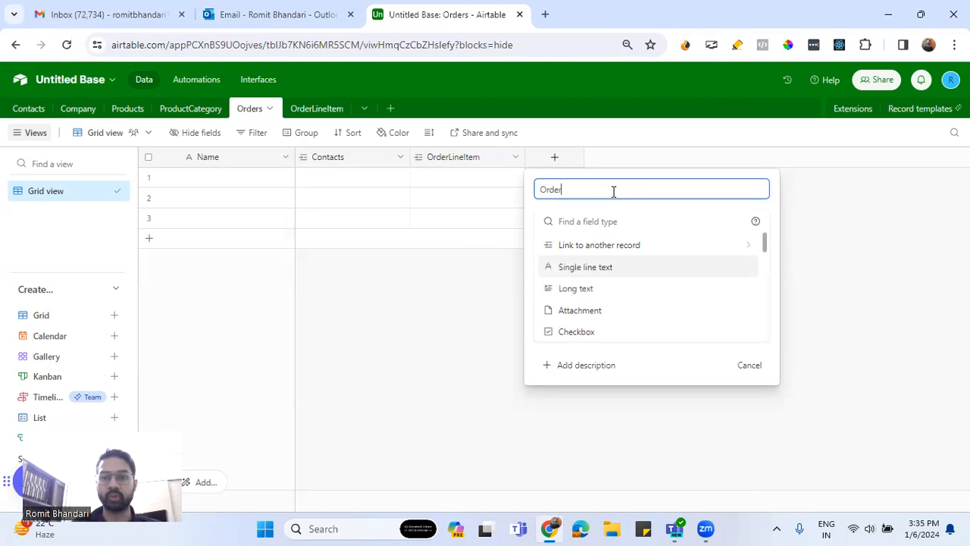
pyautogui.write('Total')
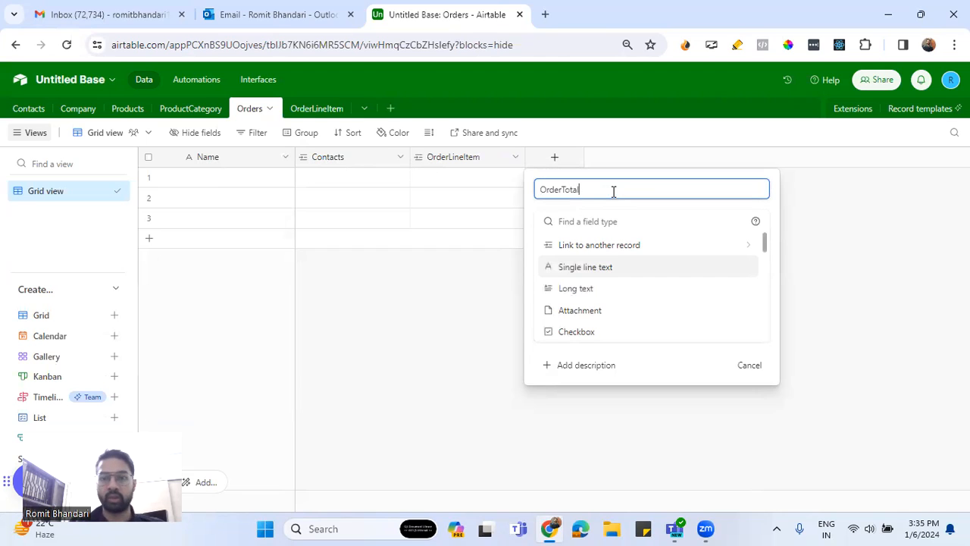
pyautogui.click(596, 221)
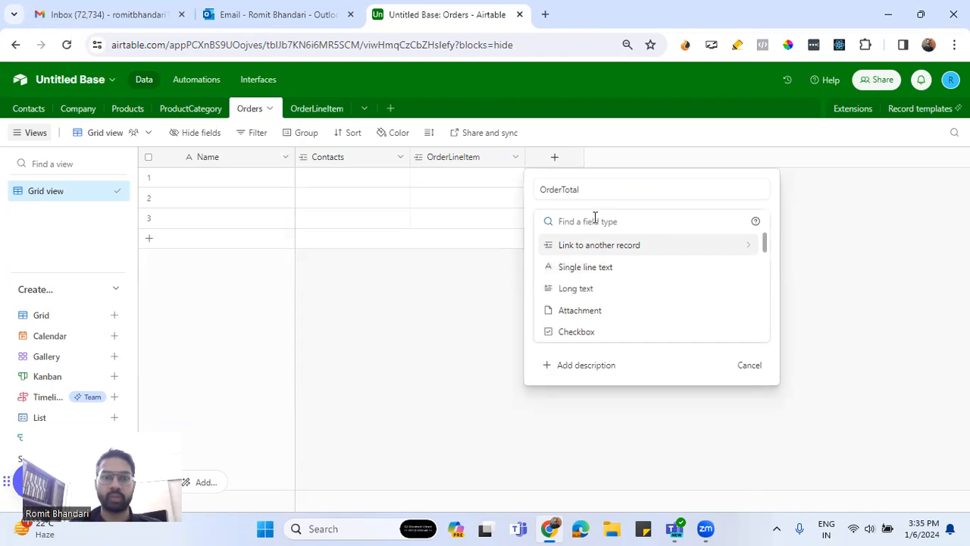
pyautogui.write('roll')
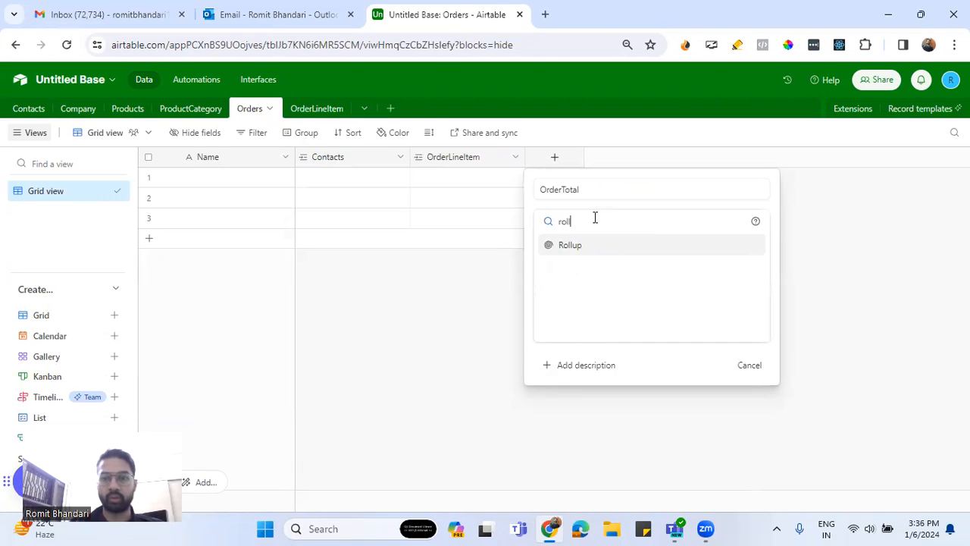
pyautogui.click(571, 245)
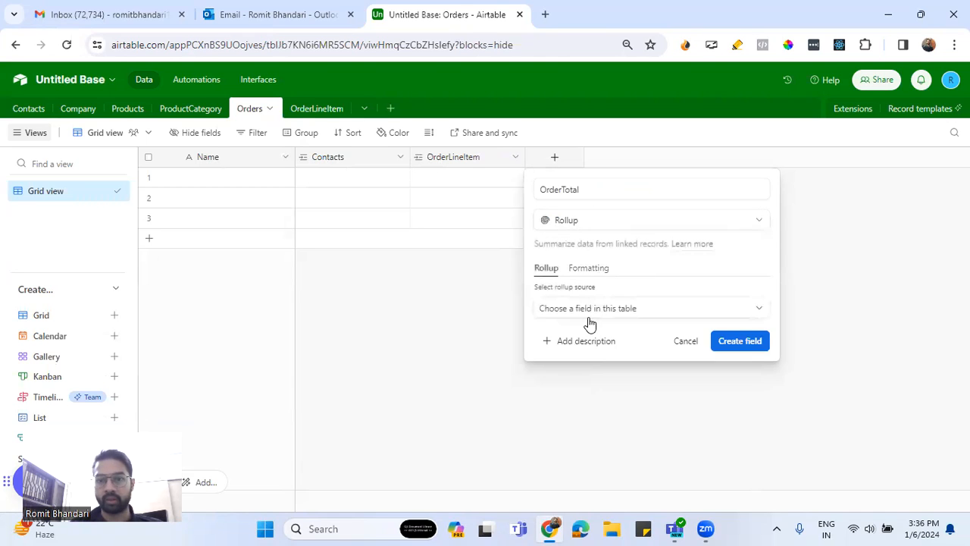
# Roll up the SubTotal field from OrderLineItem with SUM(values) for OrderTotal and create the field
pyautogui.click(590, 312)
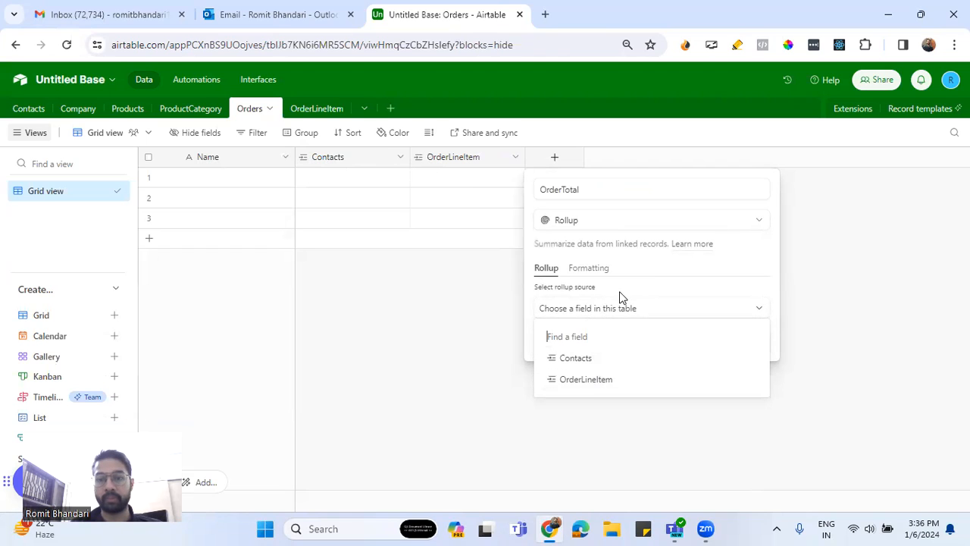
pyautogui.click(589, 379)
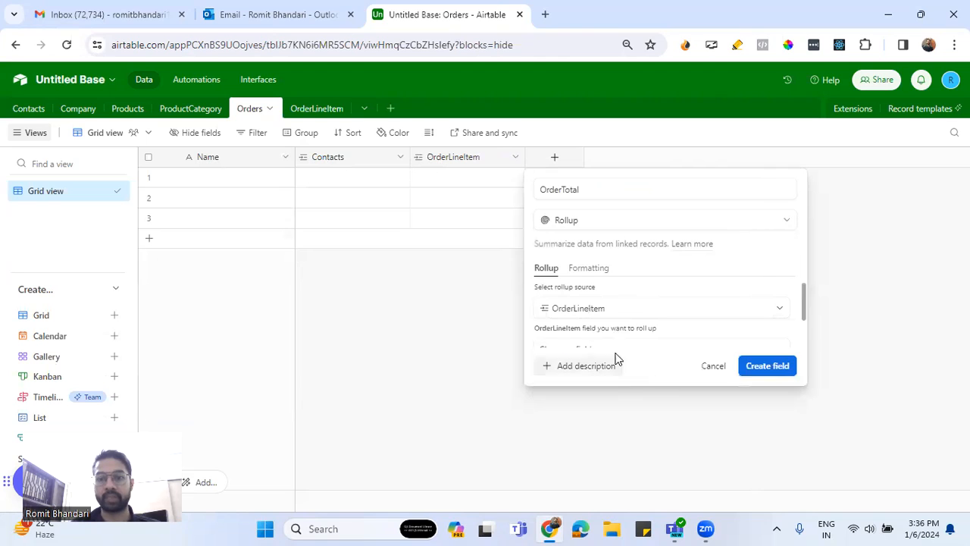
pyautogui.click(610, 310)
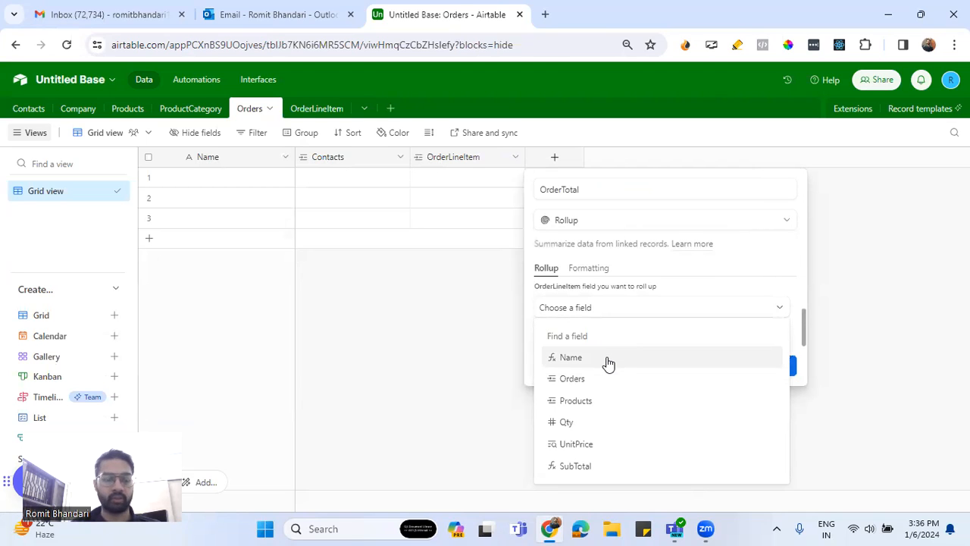
pyautogui.click(599, 463)
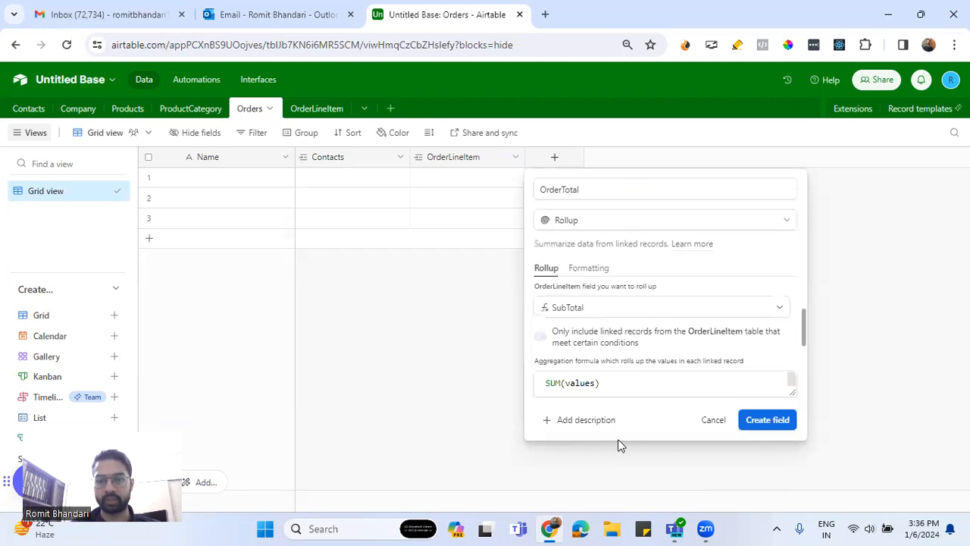
pyautogui.click(619, 387)
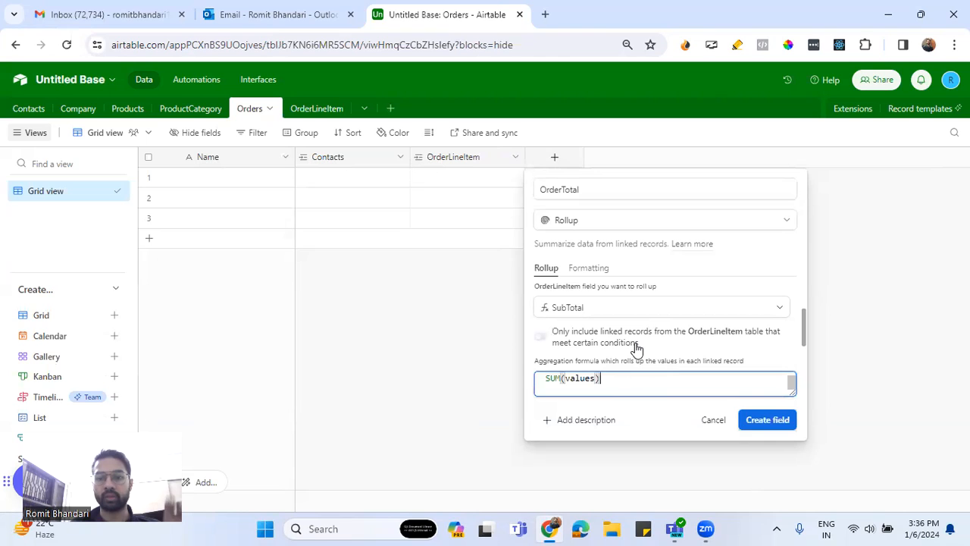
pyautogui.click(764, 418)
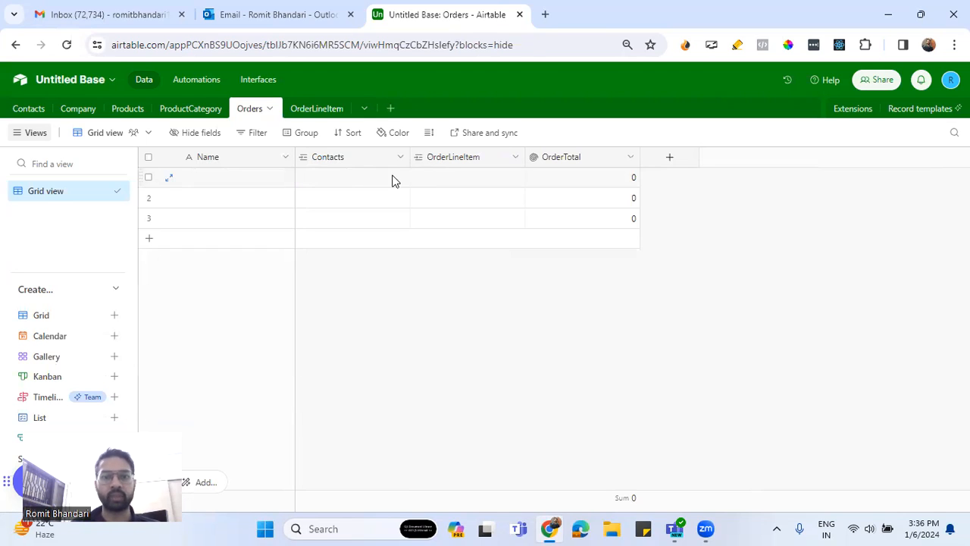
pyautogui.click(335, 184)
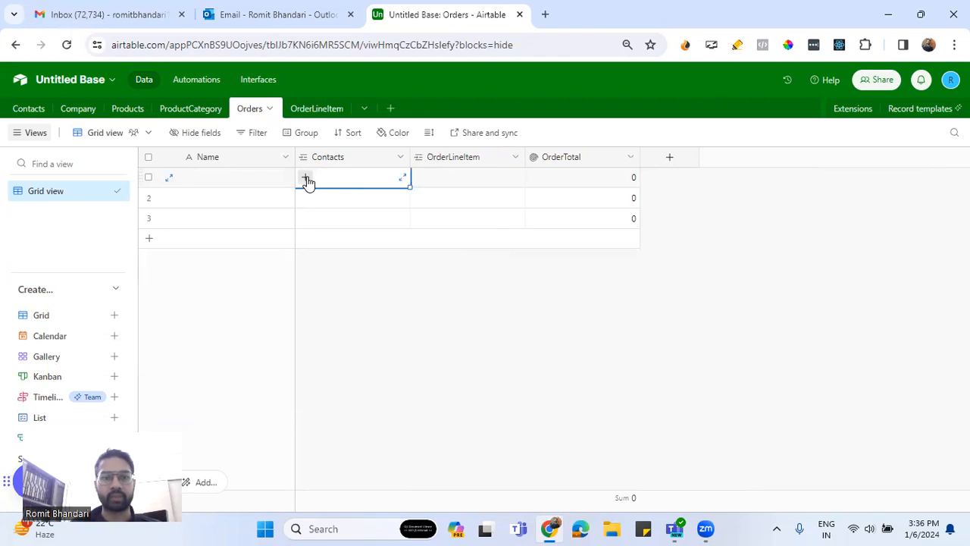
pyautogui.click(304, 178)
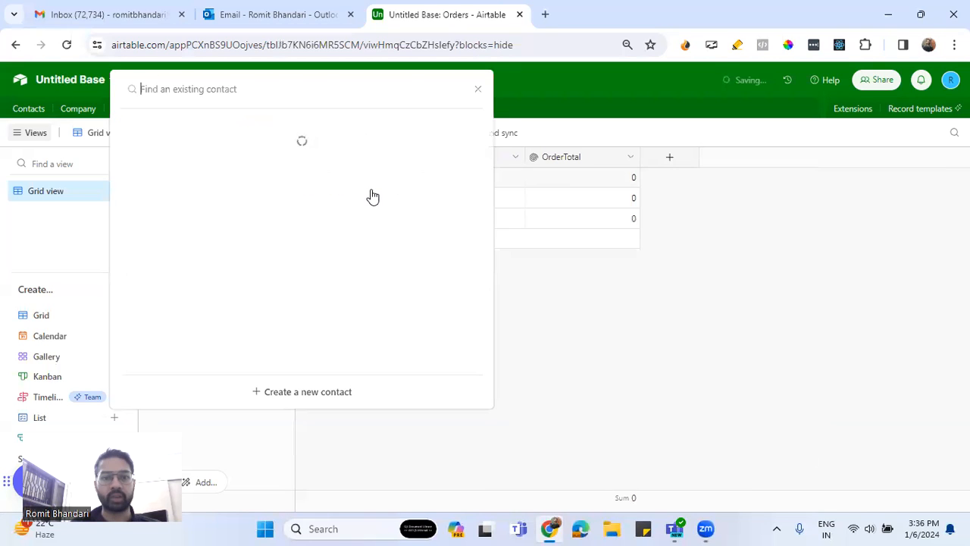
pyautogui.click(477, 89)
# Enter the first contact's first name and last name in row 1 of the Contacts table
pyautogui.click(29, 108)
pyautogui.click(234, 184)
pyautogui.click(235, 186)
pyautogui.click(328, 179)
pyautogui.click(328, 179)
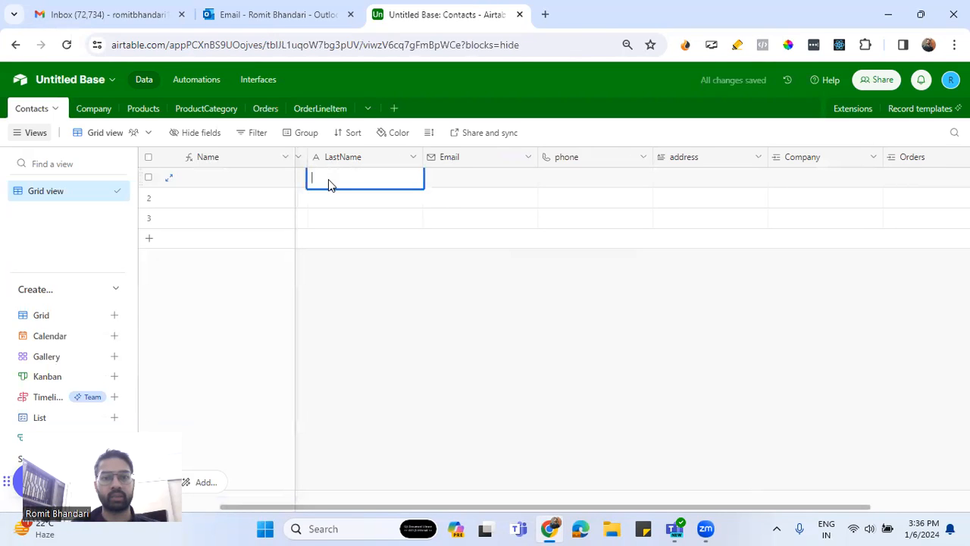
pyautogui.moveTo(294, 155); pyautogui.dragTo(409, 155)
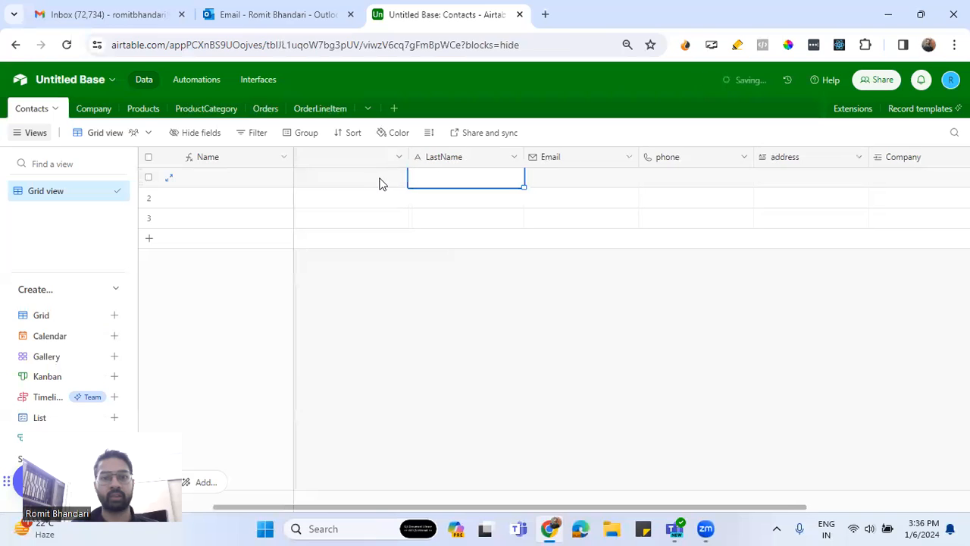
pyautogui.click(379, 181)
pyautogui.moveTo(511, 156); pyautogui.dragTo(409, 156)
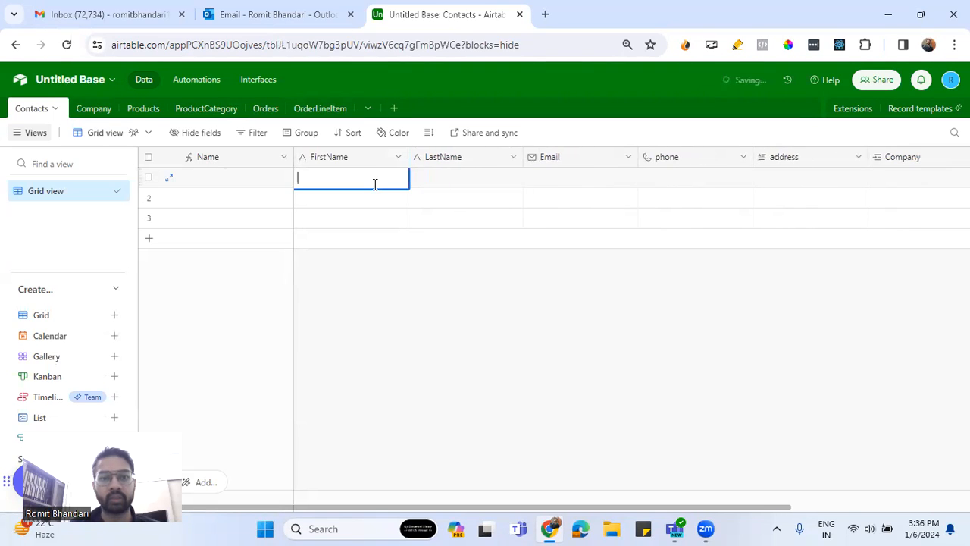
pyautogui.press('Tab')
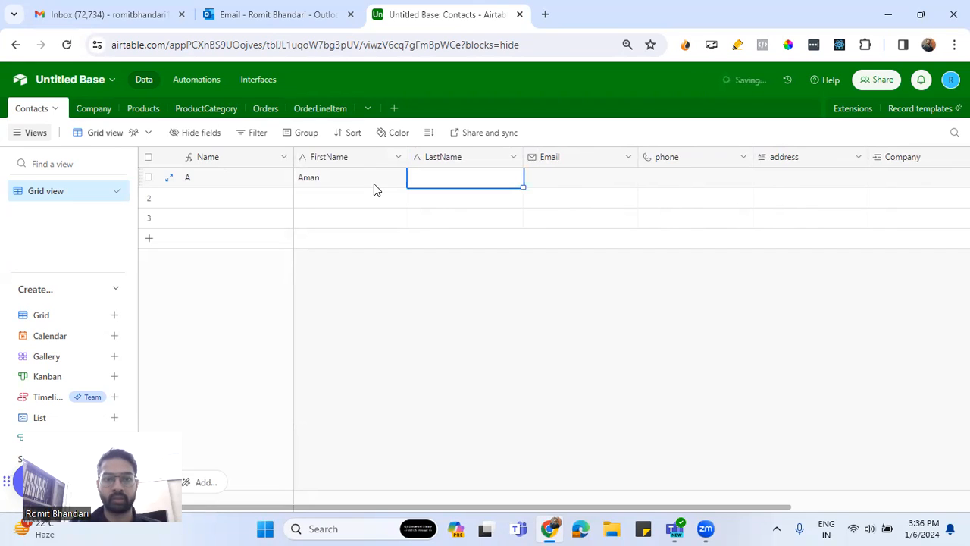
# Fill in the first contact's email and phone number
pyautogui.press('Tab')
pyautogui.press('Tab')
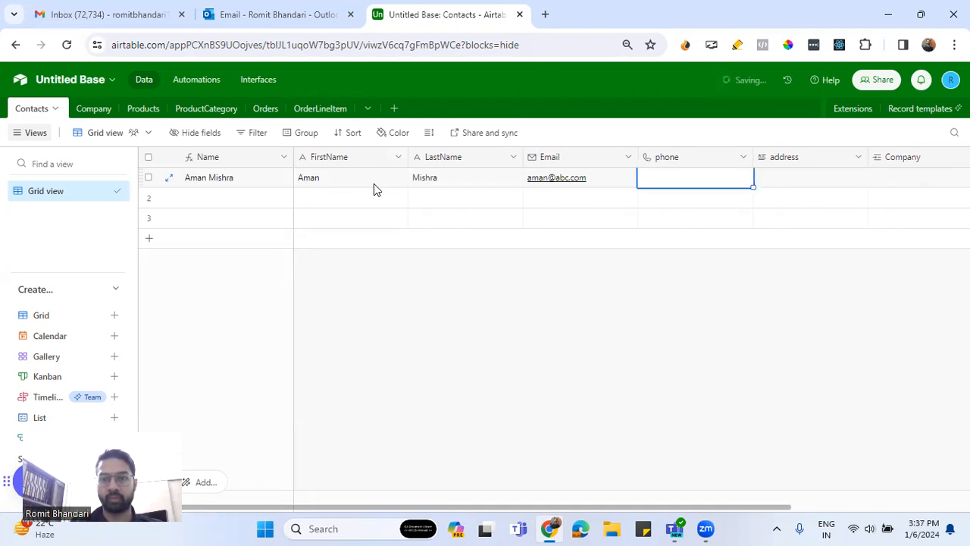
pyautogui.write('545445454')
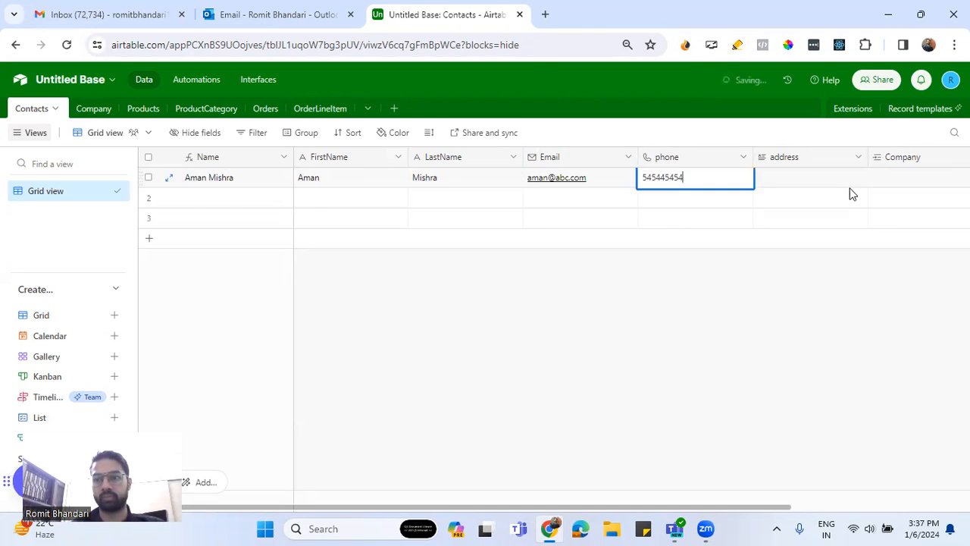
pyautogui.click(891, 177)
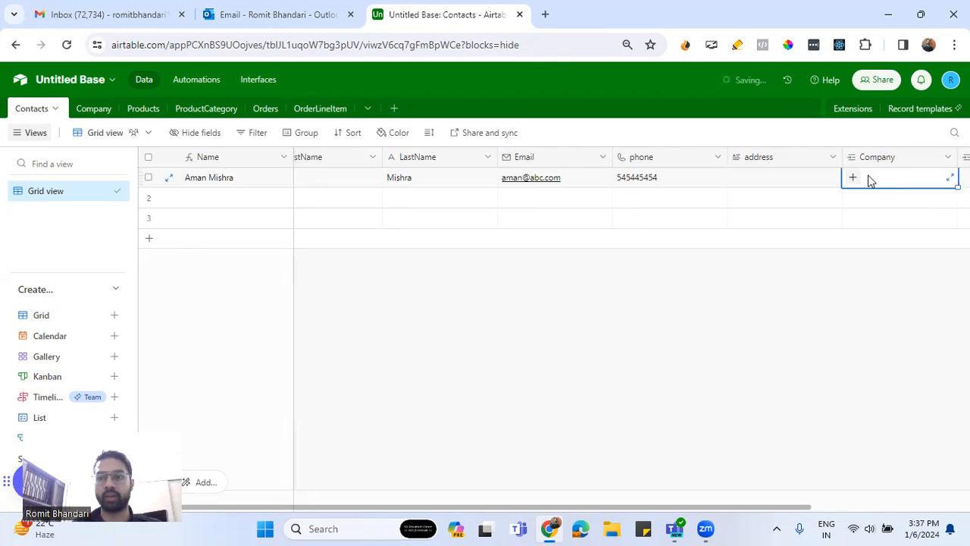
# Enter the second contact's first name and last name in row 2 of the Contacts table
pyautogui.doubleClick(208, 206)
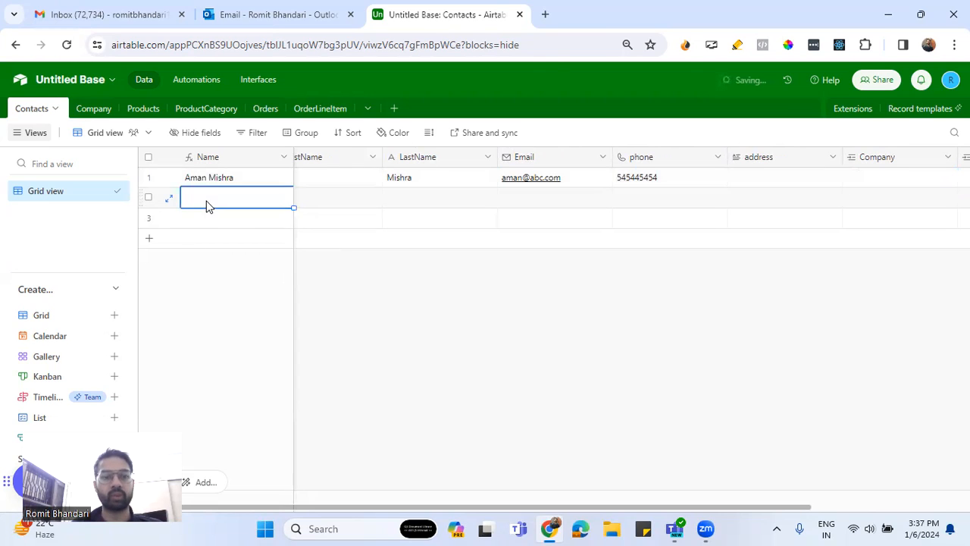
pyautogui.click(314, 202)
pyautogui.click(314, 202)
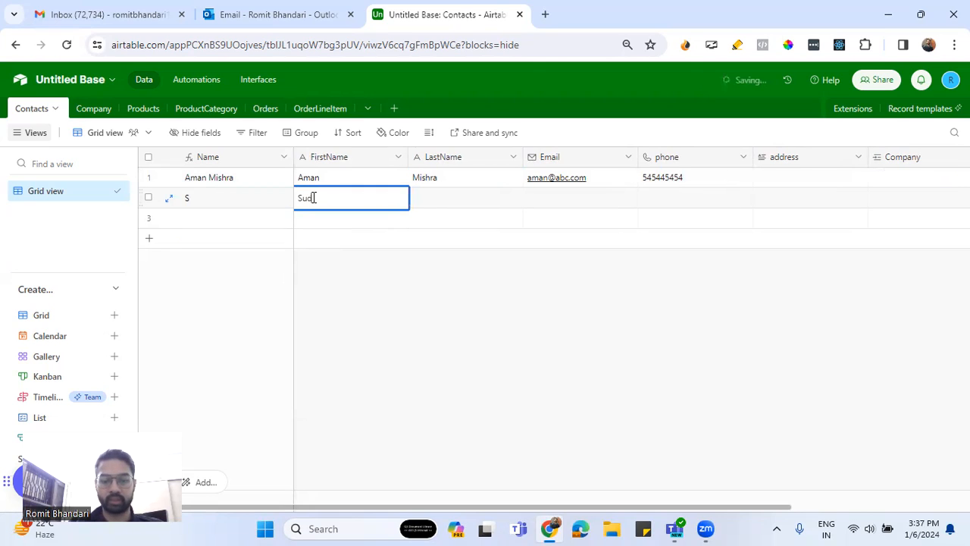
pyautogui.press('Tab')
# Fill in the second contact's email and phone number
pyautogui.press('Tab')
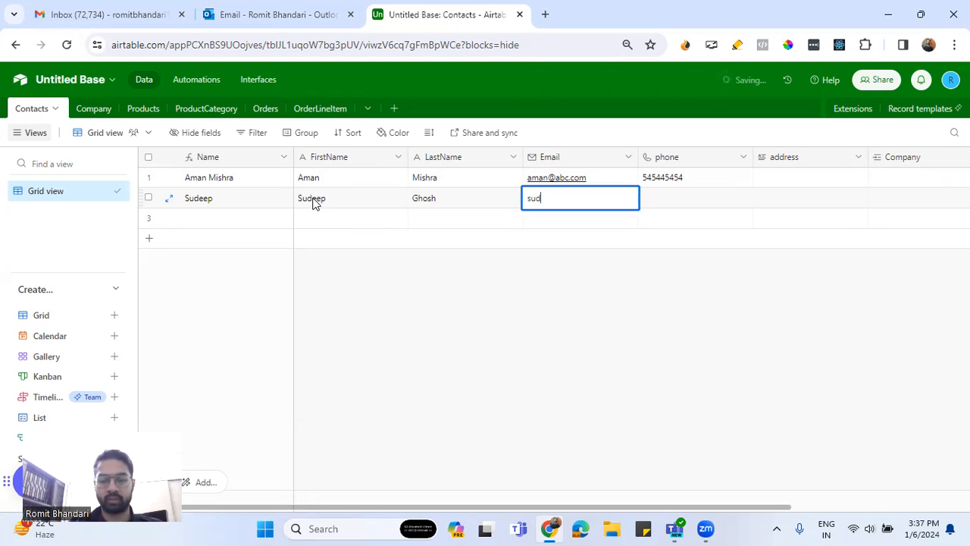
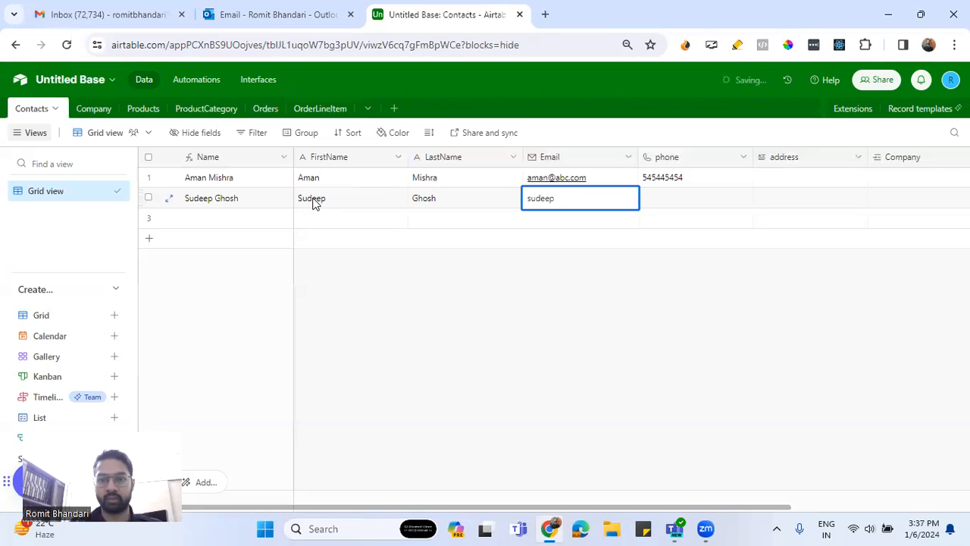
pyautogui.press('Tab')
pyautogui.write('333433434')
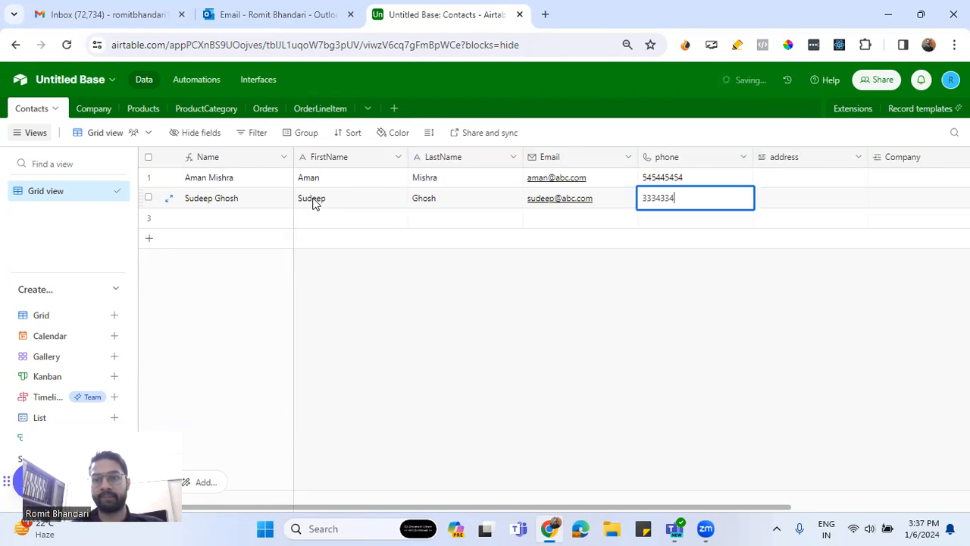
# Enter the third contact's first name and last name in row 3 of the Contacts table
pyautogui.doubleClick(357, 222)
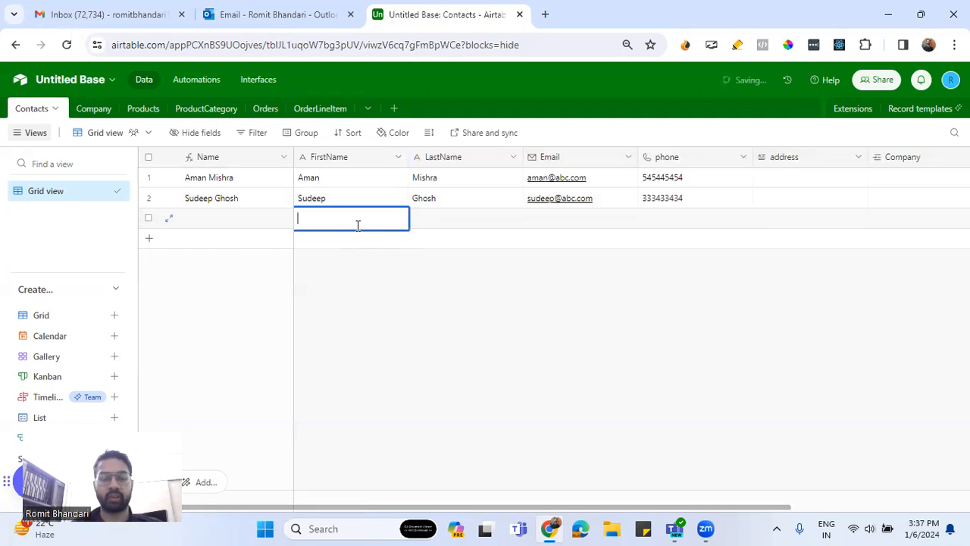
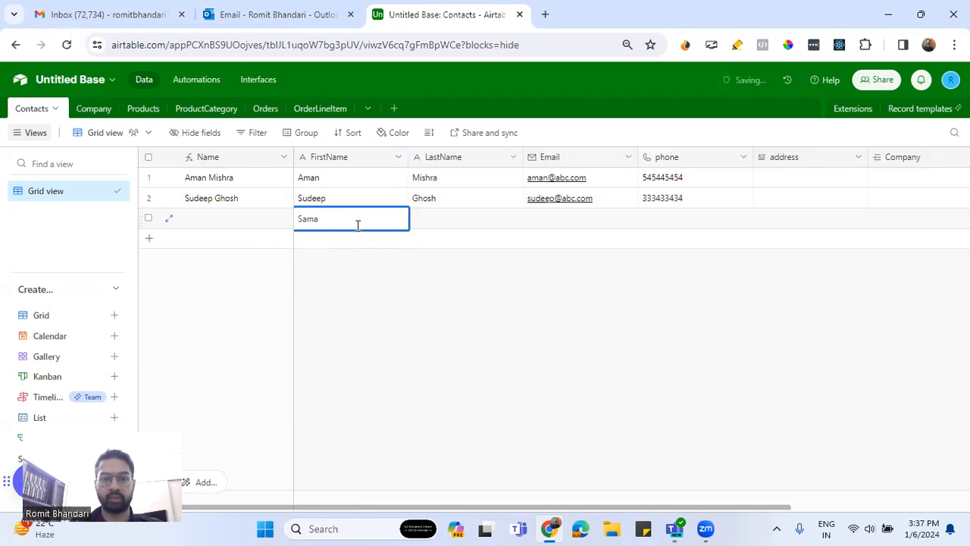
pyautogui.press('Tab')
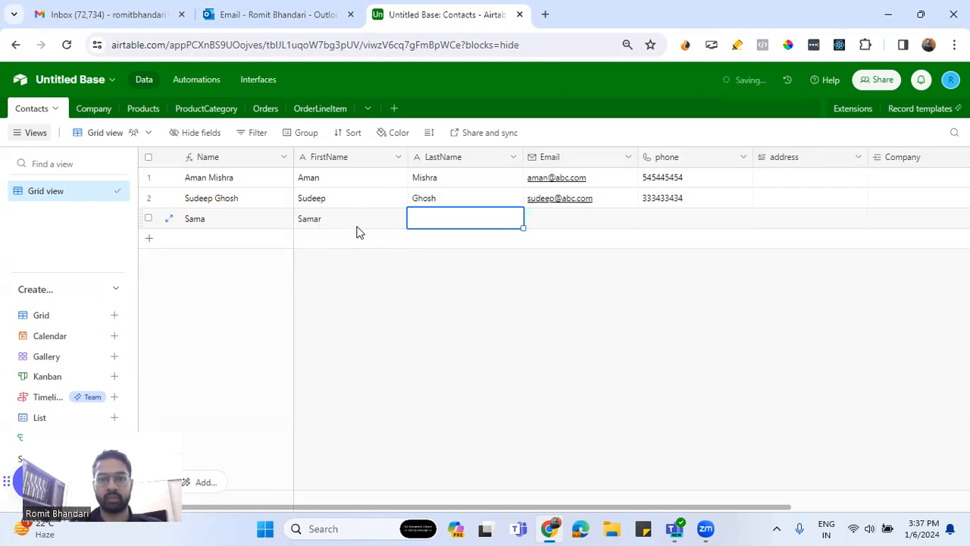
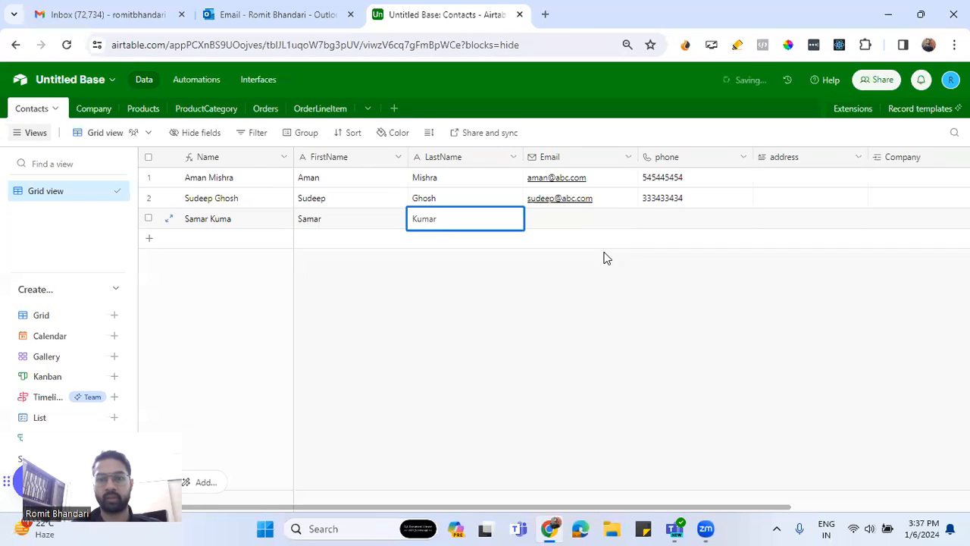
# Fill in the third contact's email and phone number
pyautogui.click(567, 220)
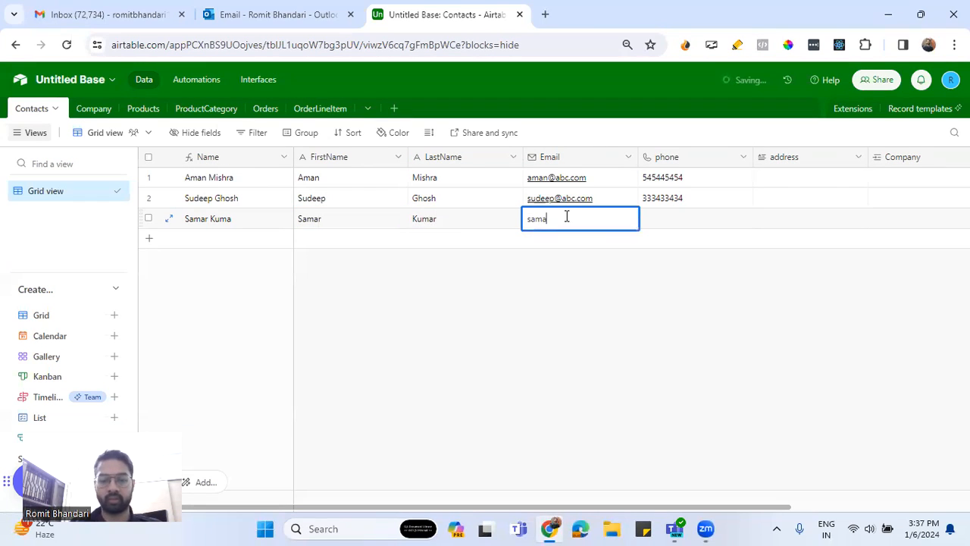
pyautogui.press('Tab')
pyautogui.write('46464464')
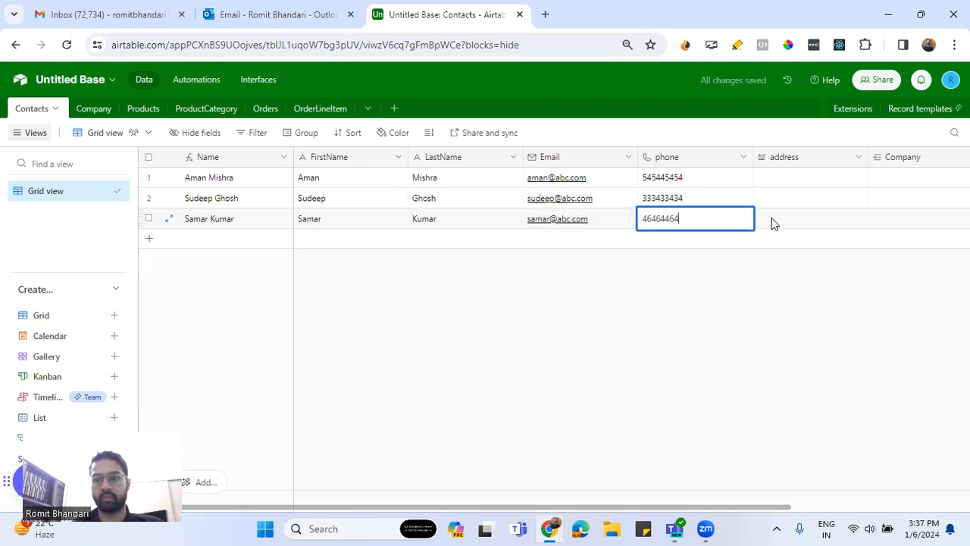
pyautogui.click(809, 227)
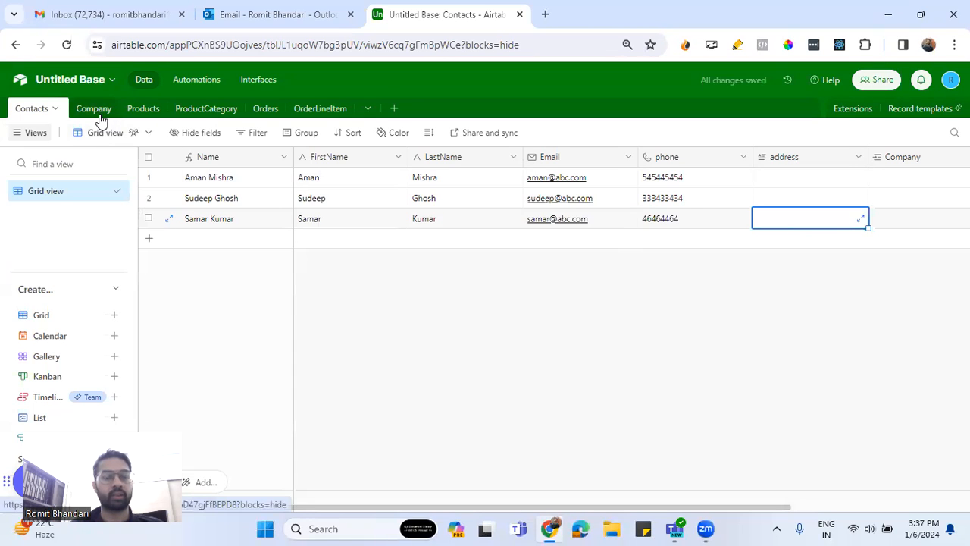
pyautogui.click(900, 228)
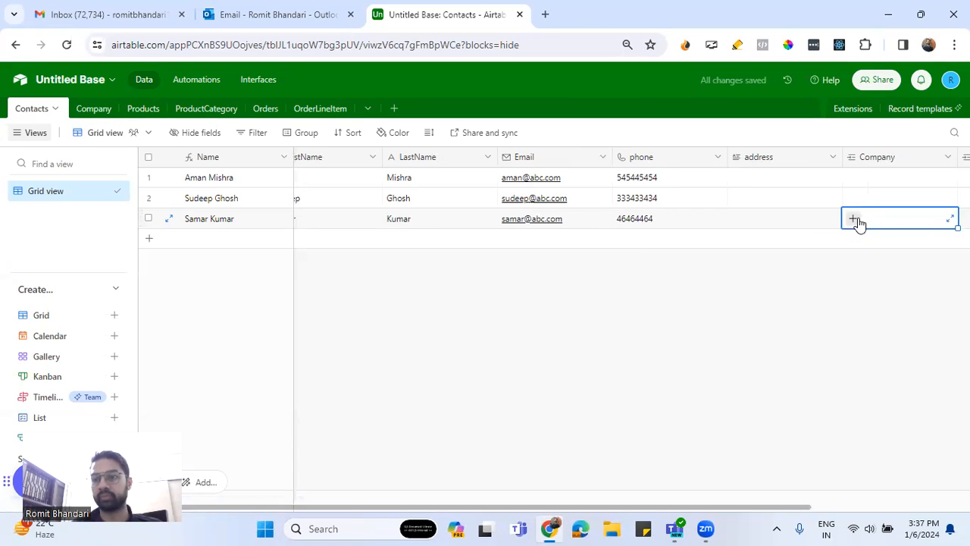
# In the Company table, name the first two records ABC Ltd and Appicenter AI
pyautogui.click(97, 110)
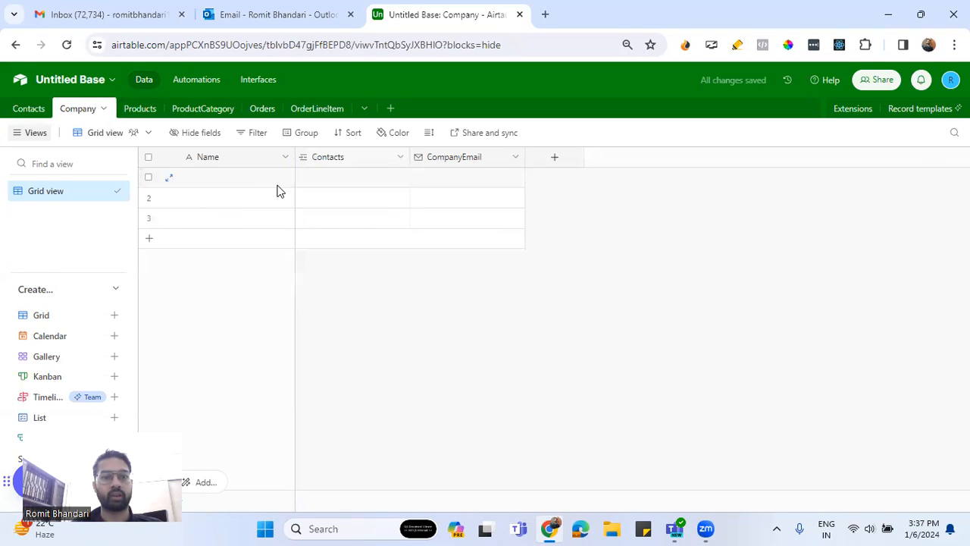
pyautogui.click(254, 179)
pyautogui.write('ABC Lts')
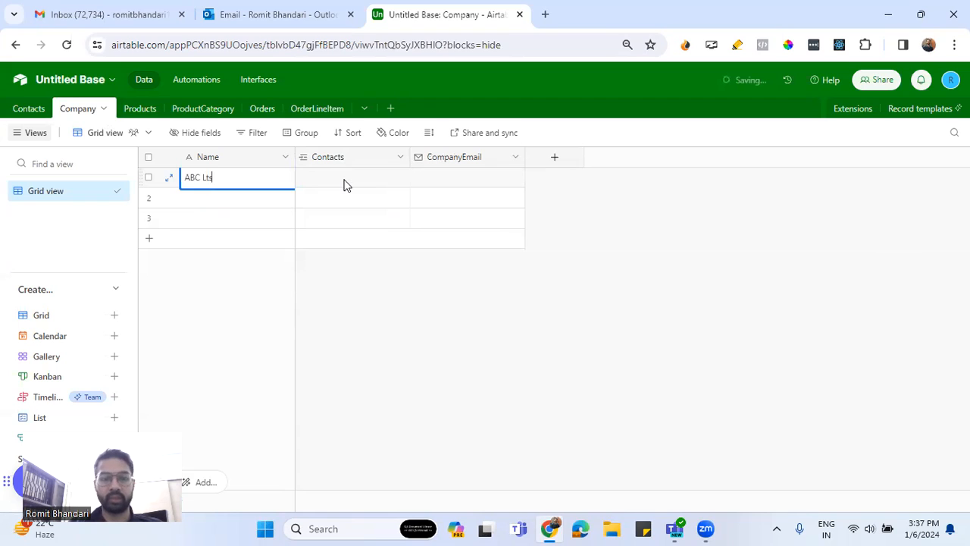
pyautogui.doubleClick(244, 199)
pyautogui.write('Appce')
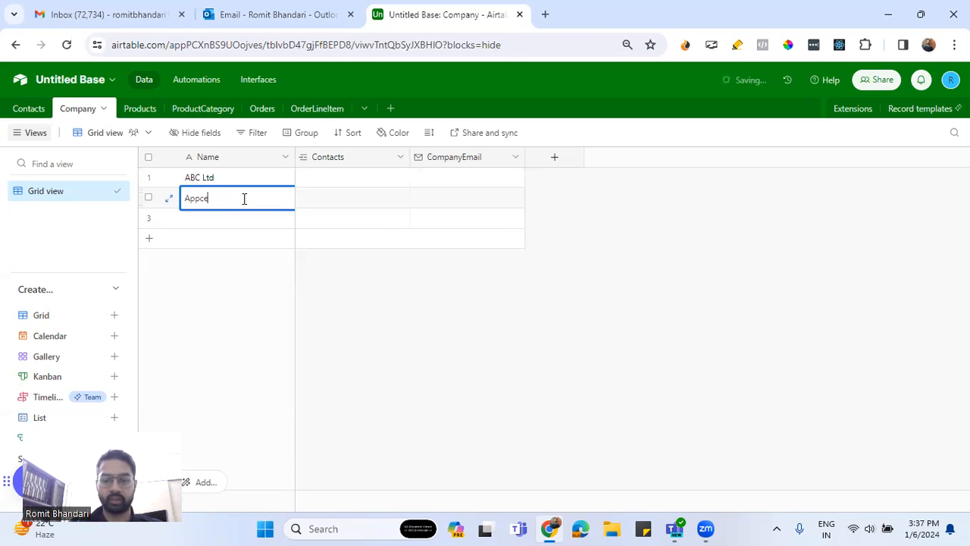
pyautogui.write('center A')
# Link the first and second contacts to the Appicenter AI record in the Company table
pyautogui.click(318, 197)
pyautogui.click(336, 203)
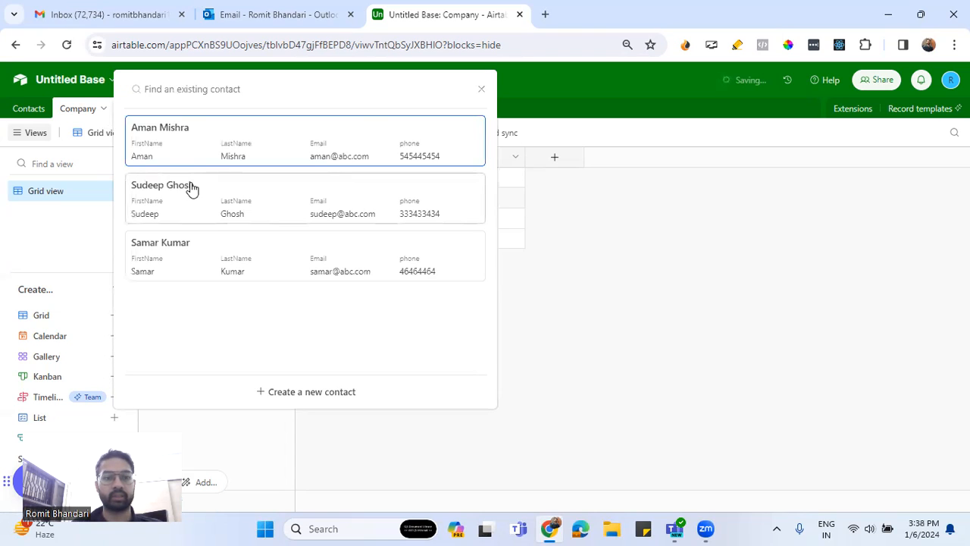
pyautogui.click(218, 155)
pyautogui.click(373, 198)
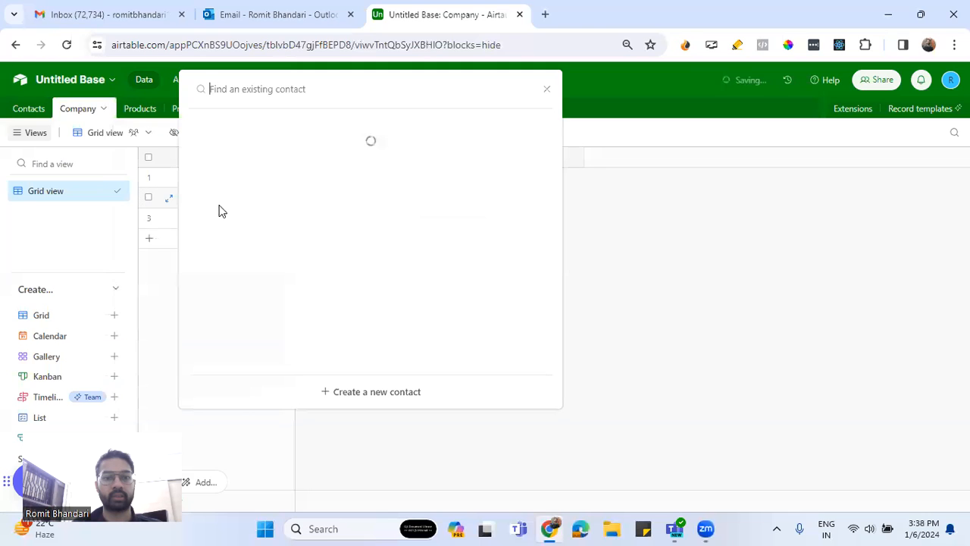
pyautogui.click(233, 165)
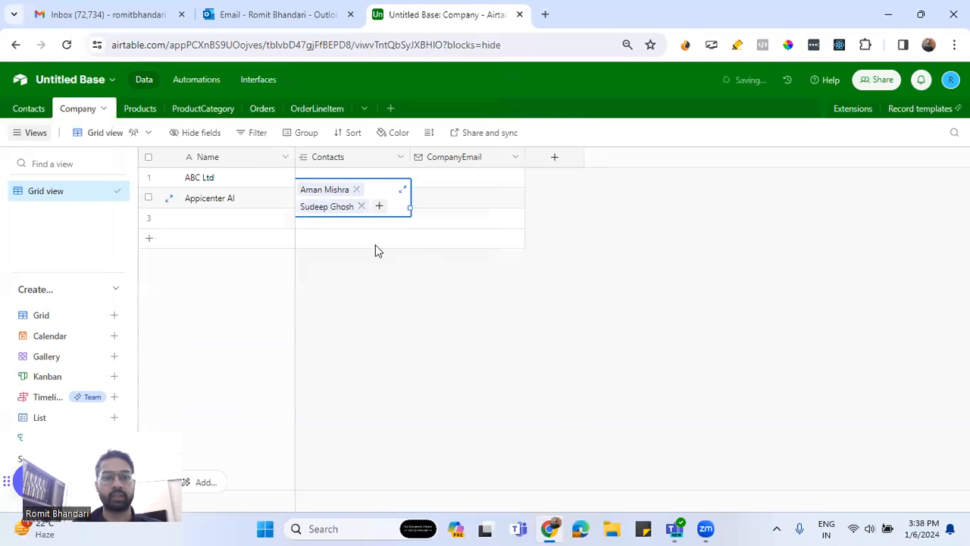
# Link the third contact to the ABC Ltd record in the Company table
pyautogui.click(329, 174)
pyautogui.click(306, 179)
pyautogui.click(217, 240)
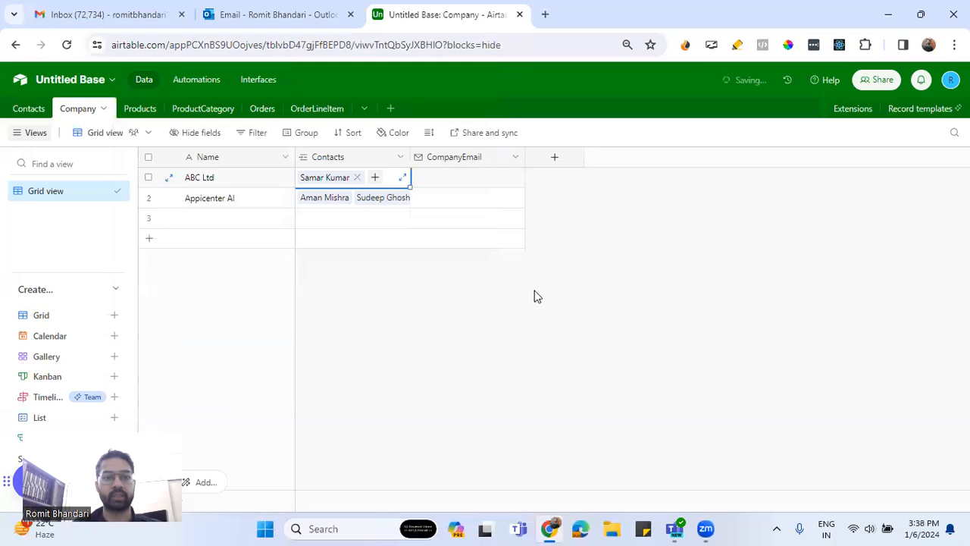
pyautogui.click(591, 309)
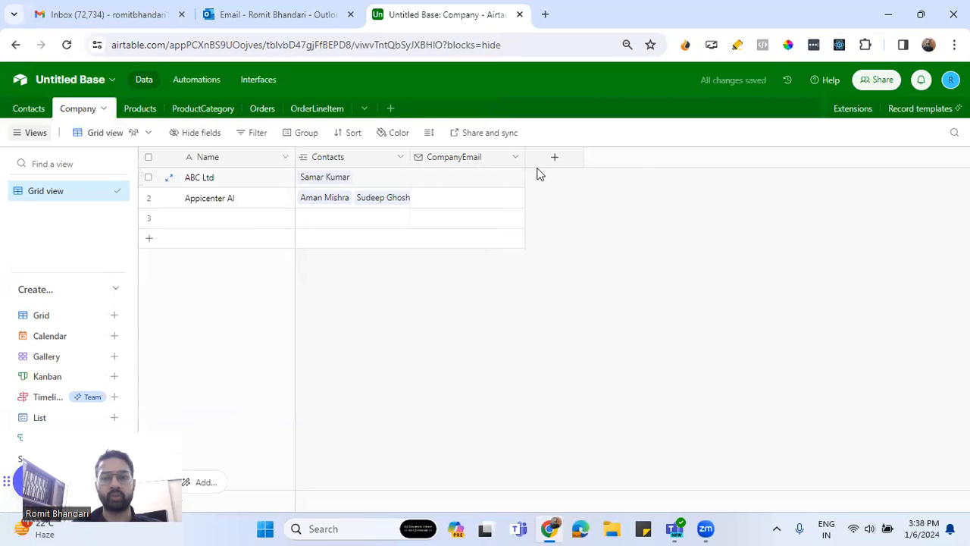
# Return to the Contacts table and slightly narrow its Name column
pyautogui.click(29, 108)
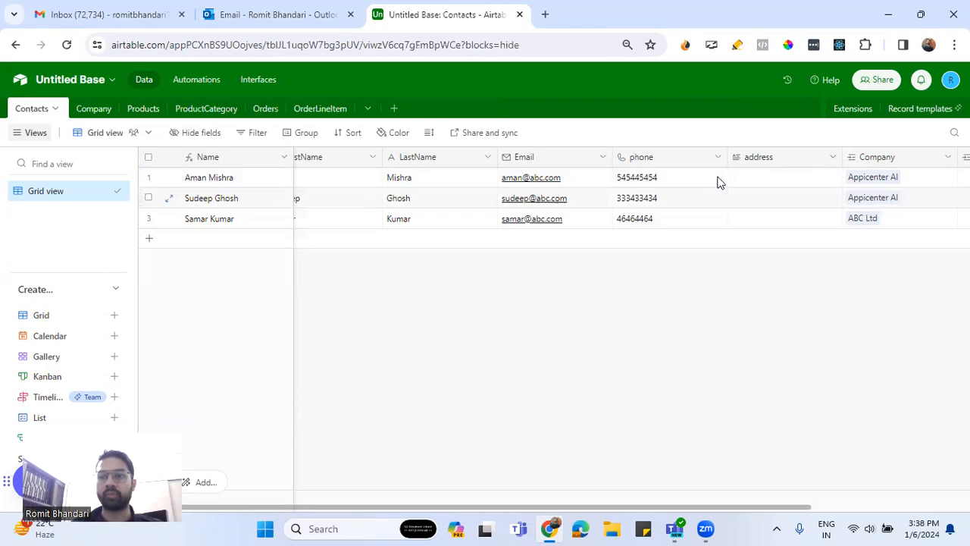
pyautogui.moveTo(294, 156)
pyautogui.mouseDown()
pyautogui.moveTo(275, 156)
pyautogui.moveTo(288, 156)
pyautogui.mouseUp()
pyautogui.moveTo(376, 156)
pyautogui.mouseDown()
pyautogui.moveTo(397, 155)
pyautogui.moveTo(363, 156)
pyautogui.mouseUp()
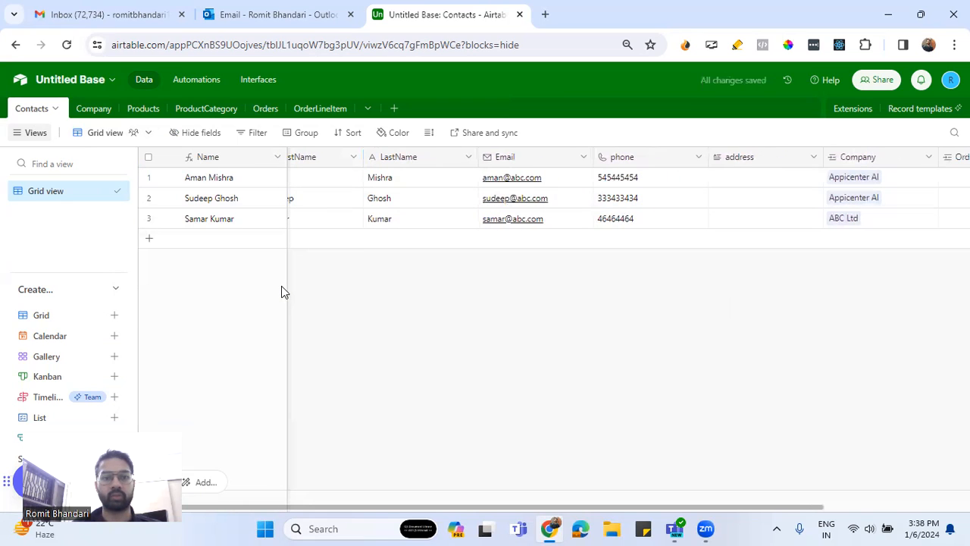
pyautogui.moveTo(288, 278); pyautogui.dragTo(284, 263)
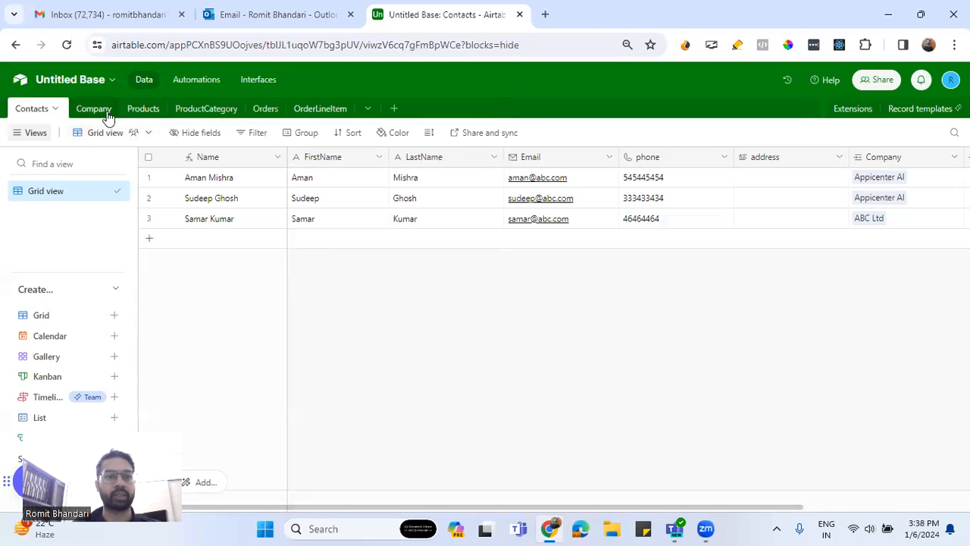
# Look through the Products and ProductCategory tables and link the first contact to the first record of the Orders table
pyautogui.click(141, 111)
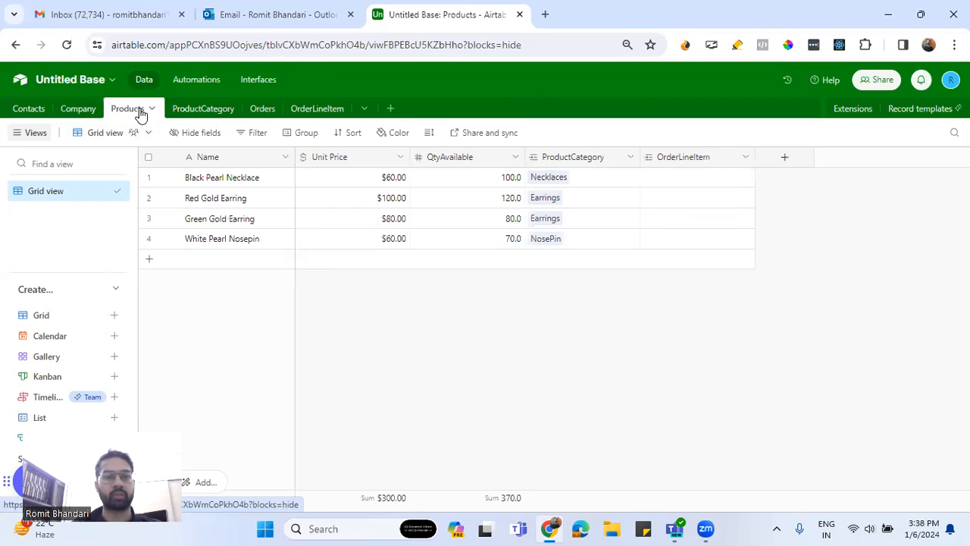
pyautogui.click(195, 112)
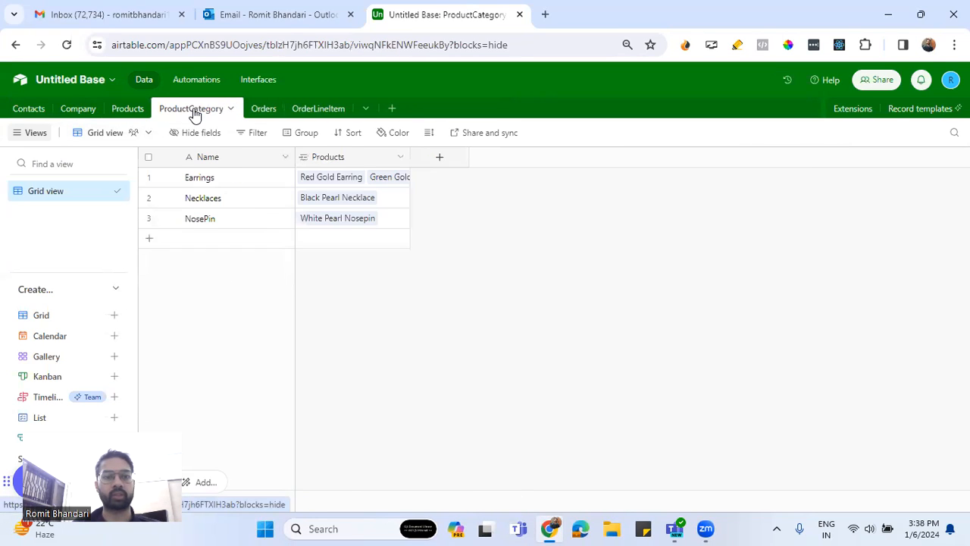
pyautogui.click(266, 115)
pyautogui.click(265, 114)
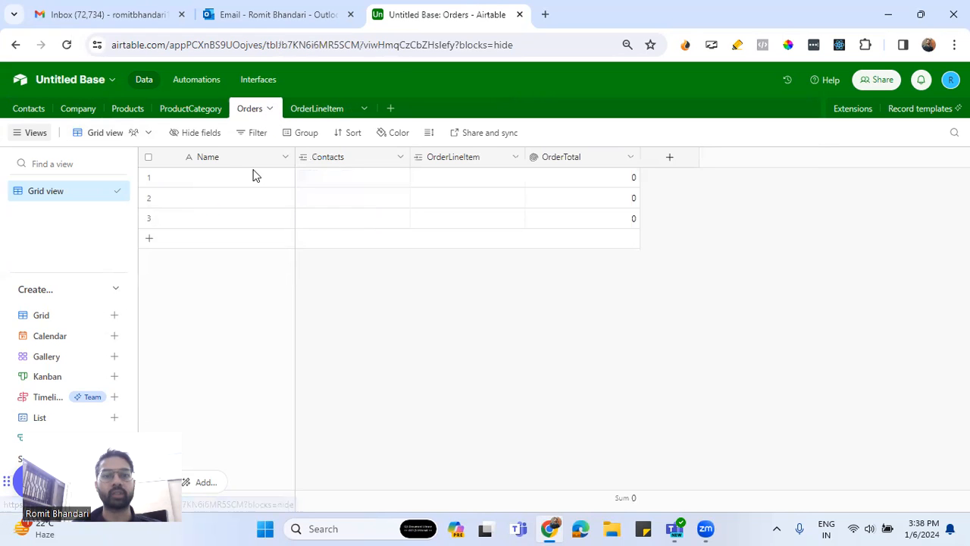
pyautogui.click(327, 184)
pyautogui.click(310, 188)
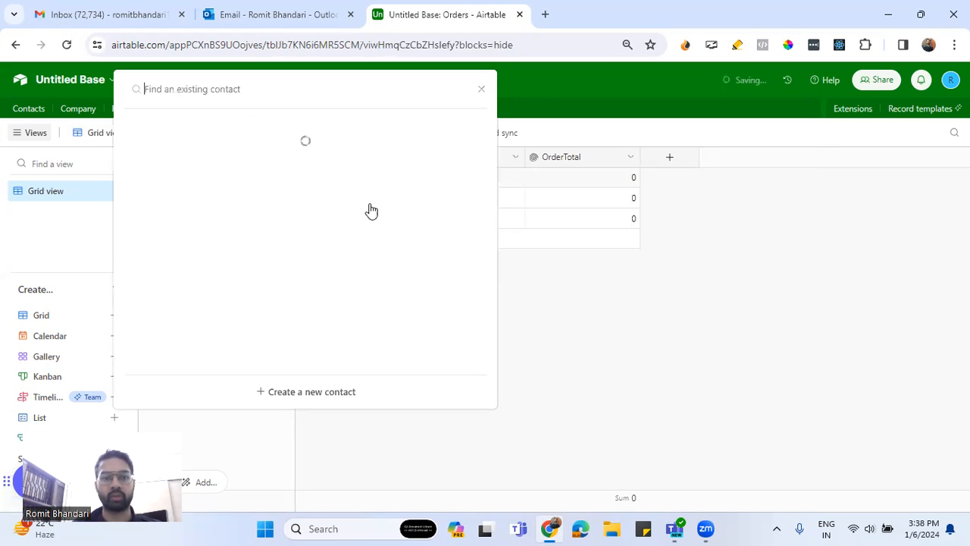
pyautogui.click(235, 168)
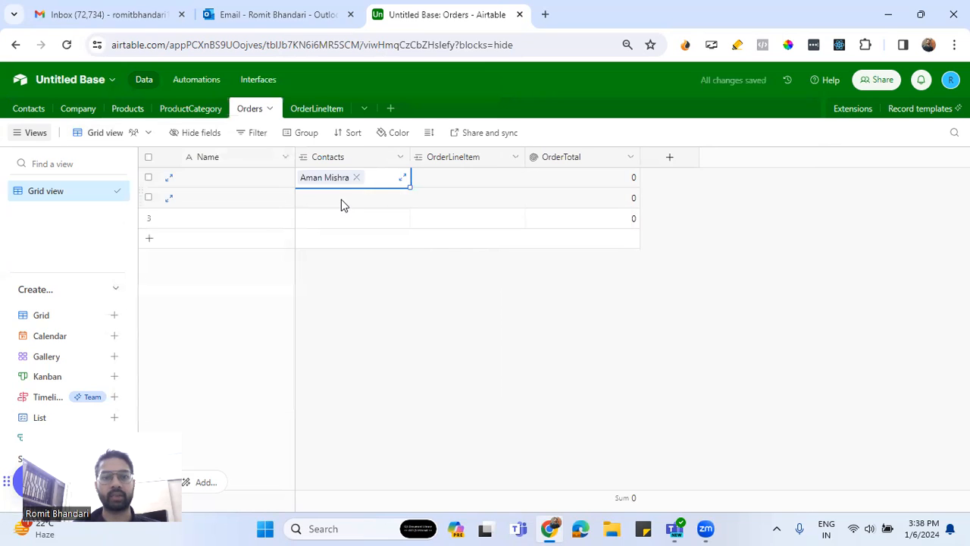
# Check the link settings of the Contacts field in the Orders table without changing them
pyautogui.click(399, 158)
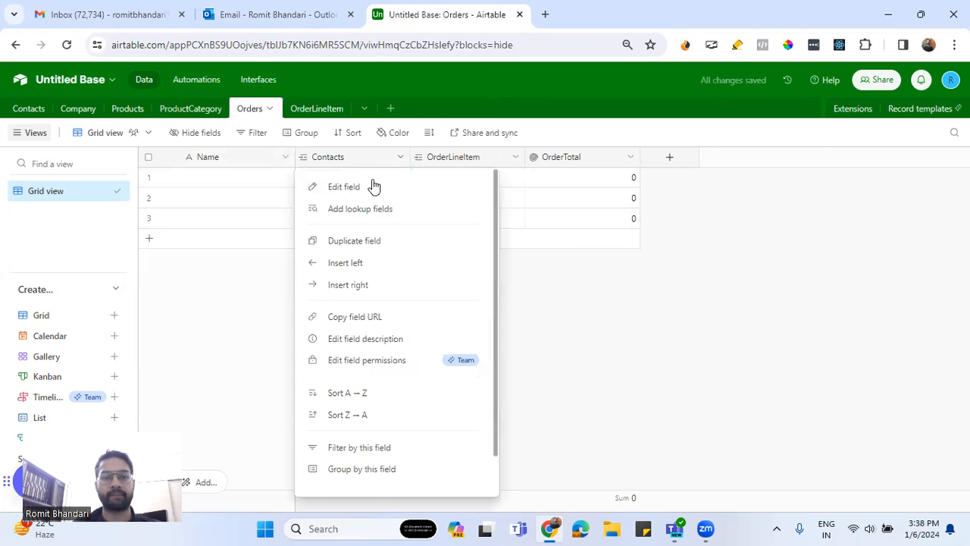
pyautogui.click(372, 187)
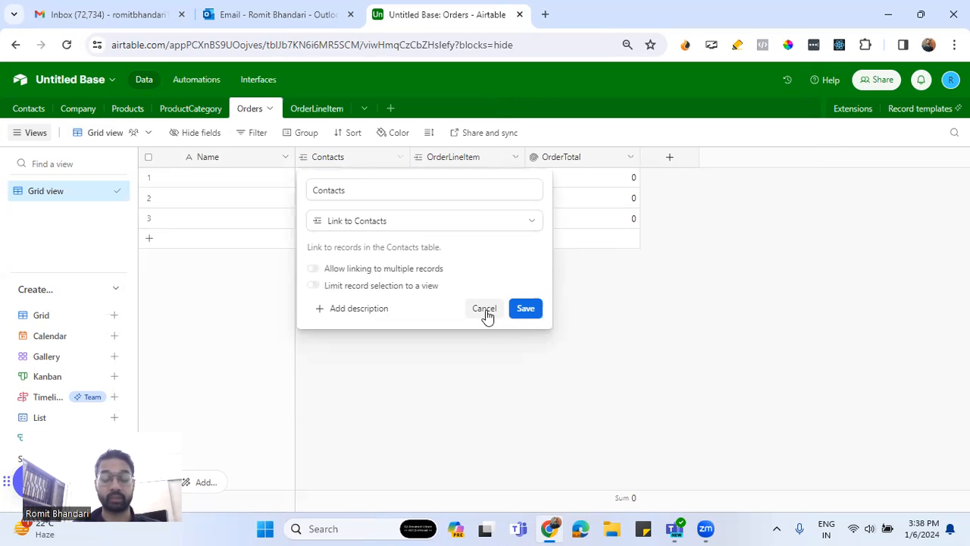
pyautogui.click(482, 311)
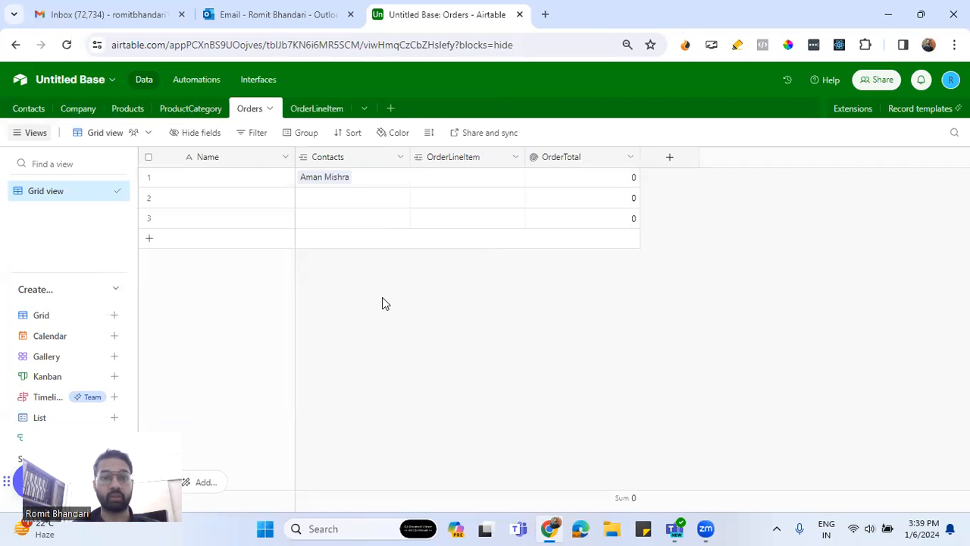
# Name the first record of the Orders table Order 1
pyautogui.doubleClick(236, 177)
pyautogui.write('Order 1')
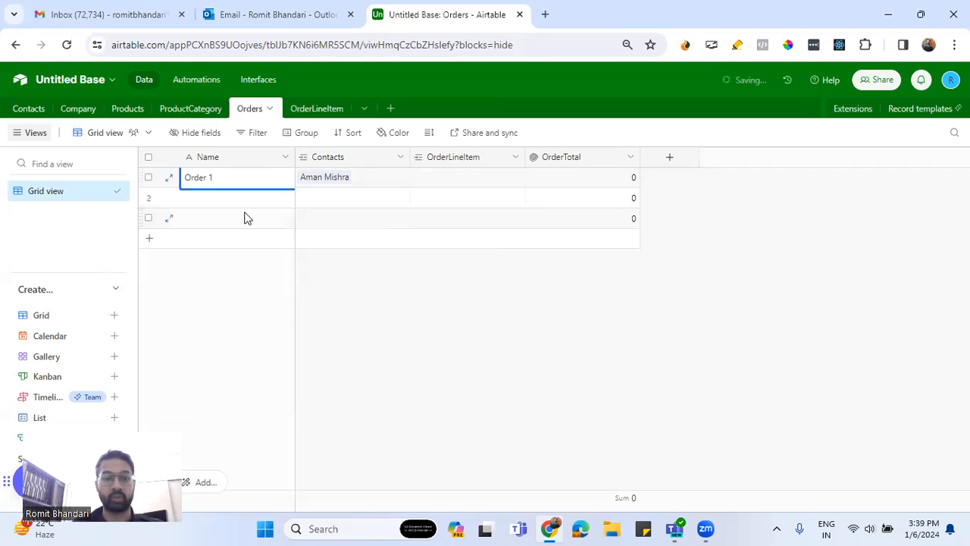
pyautogui.click(244, 215)
pyautogui.click(258, 195)
# Link the second contact to the second order and the third contact to the third order
pyautogui.click(335, 204)
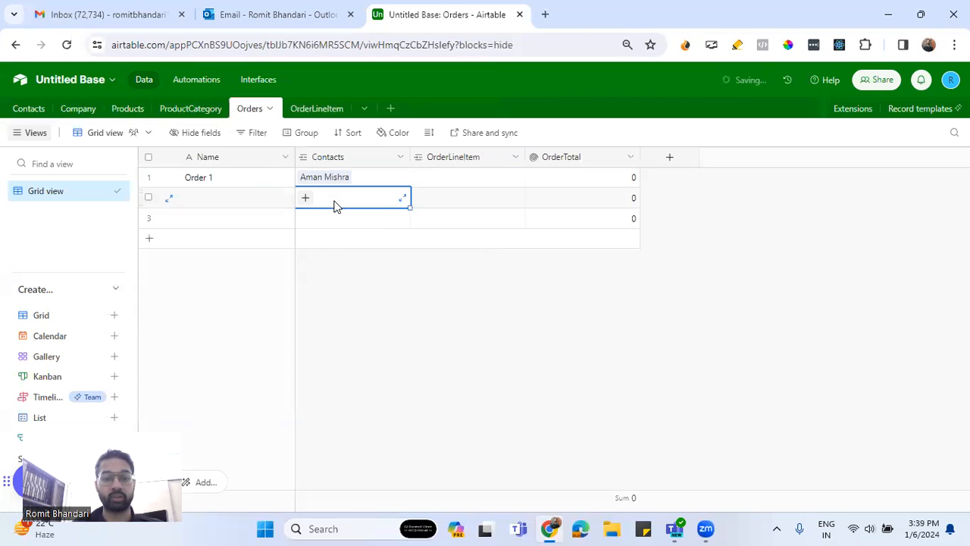
pyautogui.click(306, 197)
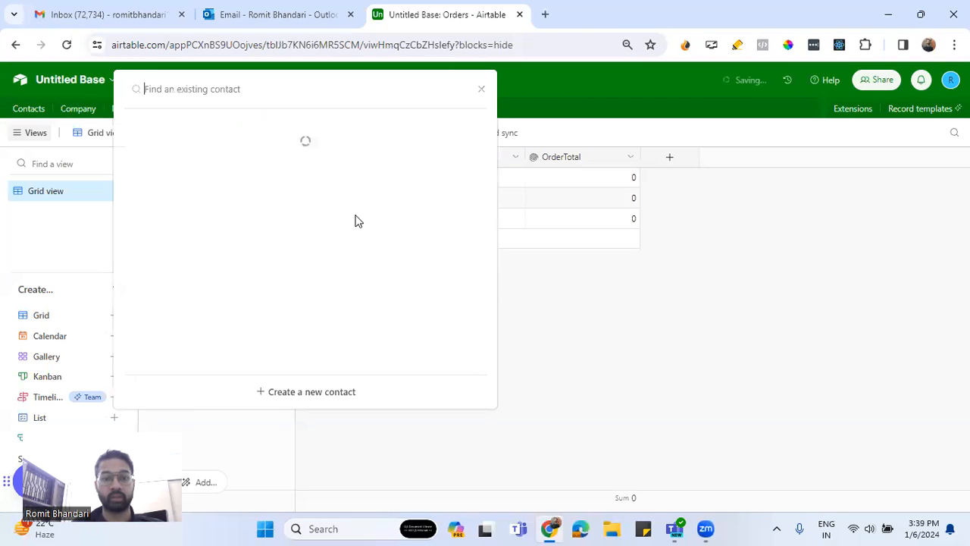
pyautogui.click(205, 205)
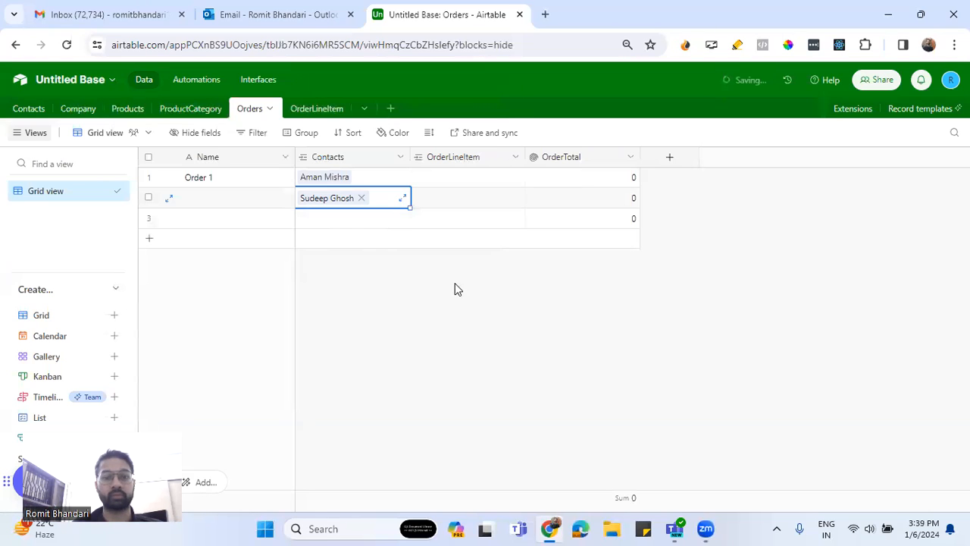
pyautogui.click(309, 219)
pyautogui.click(308, 219)
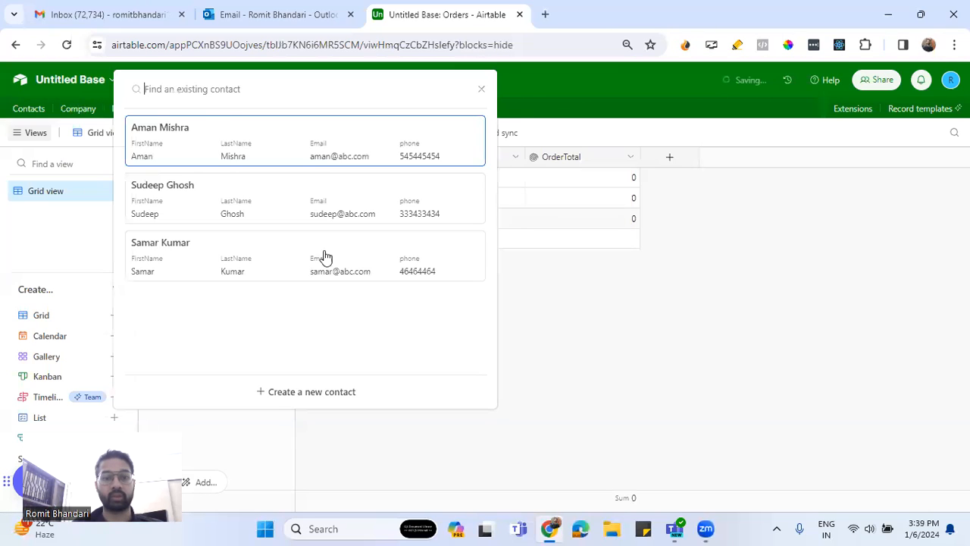
pyautogui.click(234, 274)
# Name the third order record Order 3 and the second one Order 2
pyautogui.click(211, 221)
pyautogui.click(210, 218)
pyautogui.write('O')
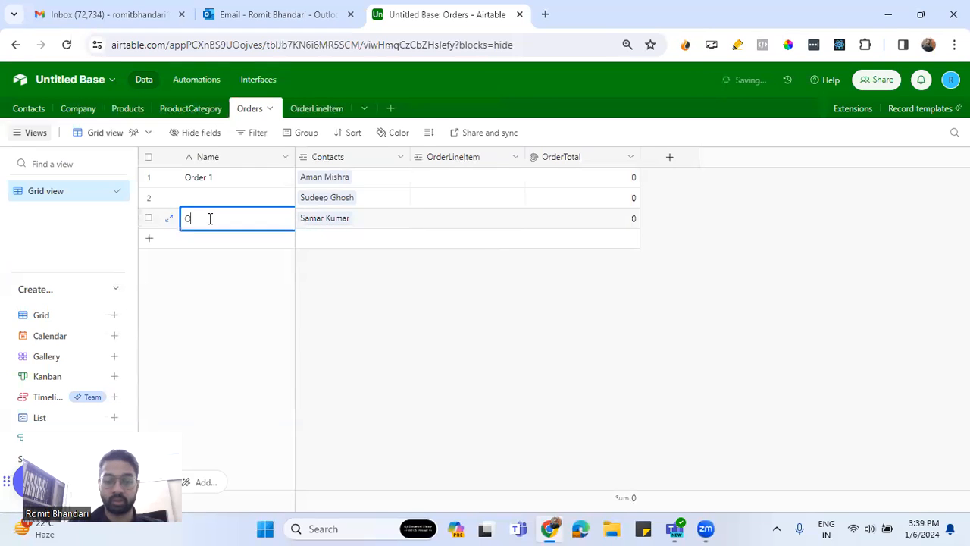
pyautogui.write('rder 3')
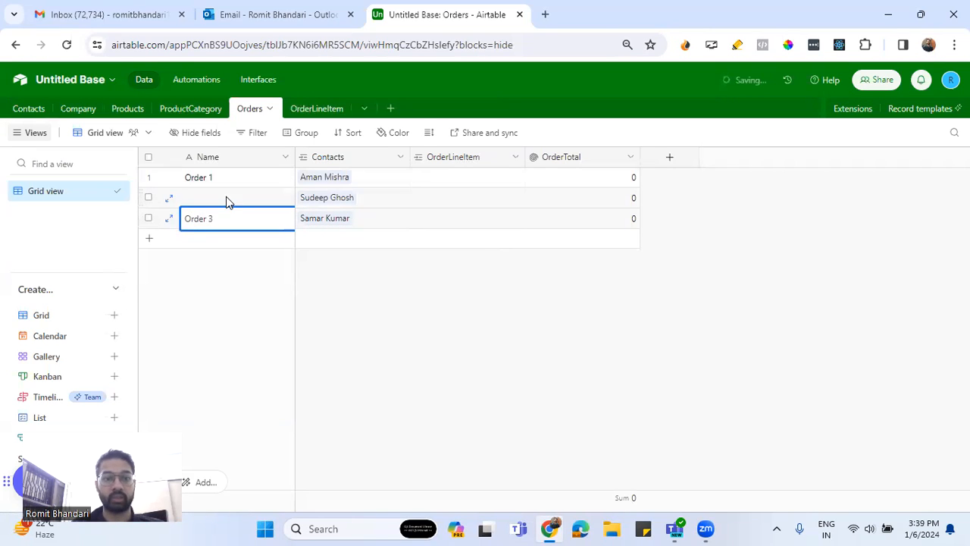
pyautogui.doubleClick(226, 196)
pyautogui.write('2')
pyautogui.click(456, 290)
pyautogui.click(475, 182)
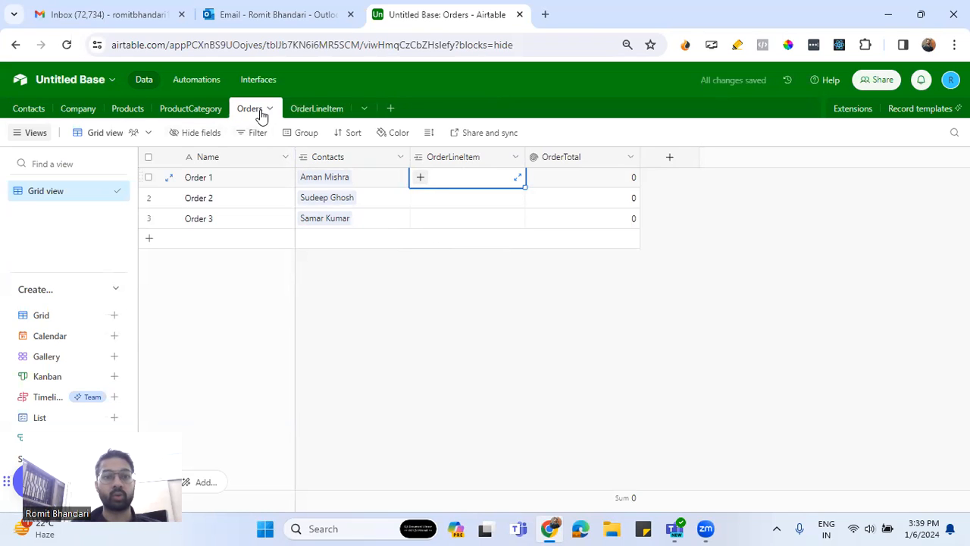
# Fill the first OrderLineItem record with Order 1, product Black Pearl Necklace and Qty 2
pyautogui.click(310, 110)
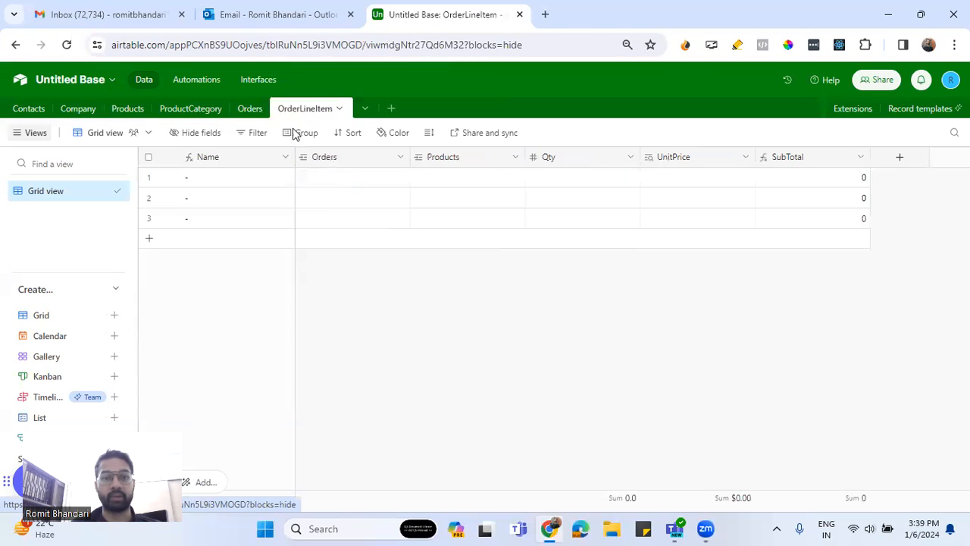
pyautogui.click(324, 186)
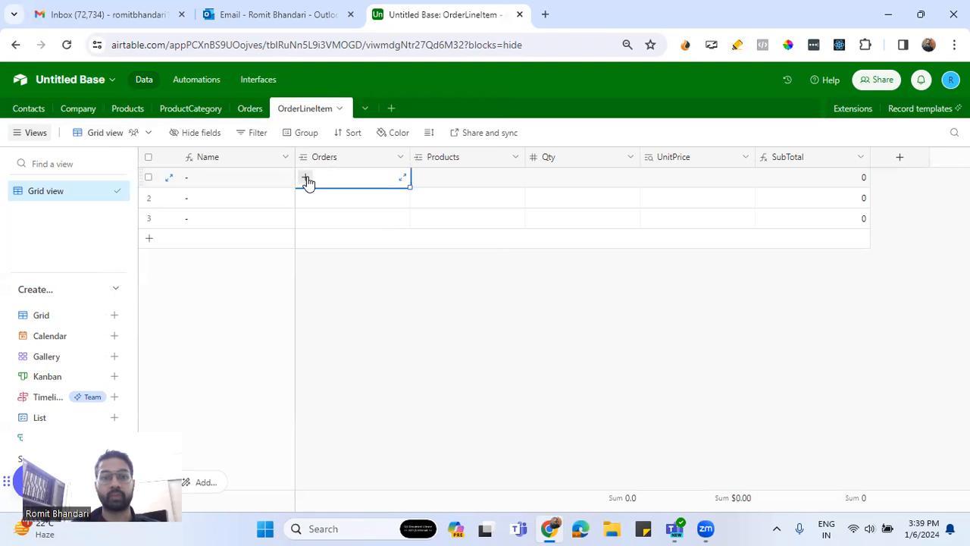
pyautogui.click(305, 179)
pyautogui.click(208, 167)
pyautogui.click(453, 181)
pyautogui.click(421, 179)
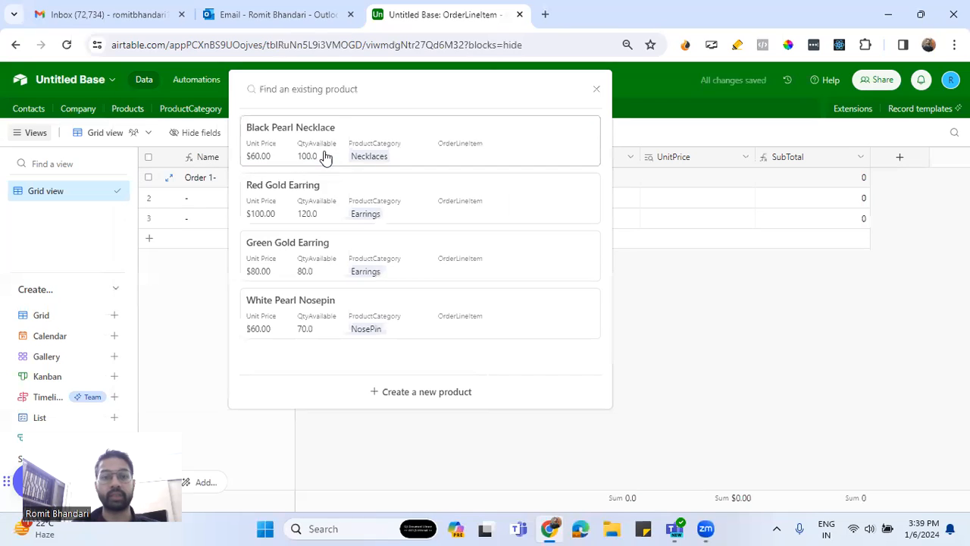
pyautogui.click(325, 156)
pyautogui.doubleClick(573, 181)
pyautogui.write('2')
pyautogui.click(695, 184)
# Fill the second OrderLineItem record with Order 1, product Red Gold Earring and Qty 3
pyautogui.click(343, 206)
pyautogui.click(300, 199)
pyautogui.click(193, 168)
pyautogui.click(425, 195)
pyautogui.click(421, 199)
pyautogui.click(309, 208)
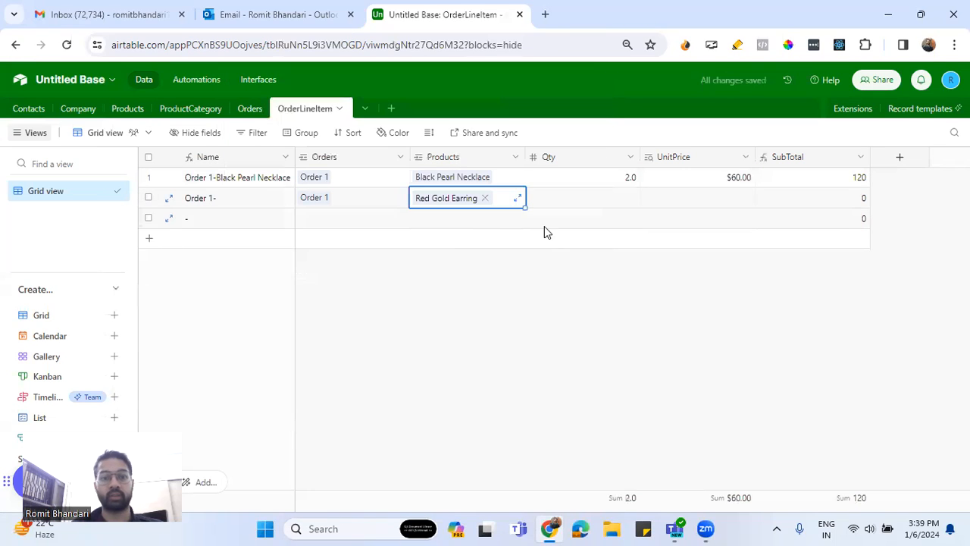
pyautogui.click(573, 203)
pyautogui.write('3')
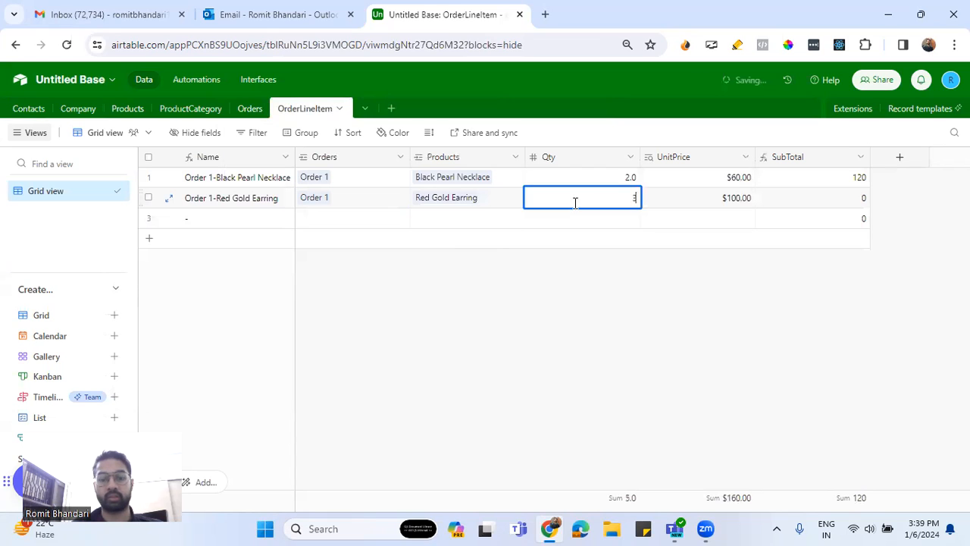
pyautogui.click(701, 202)
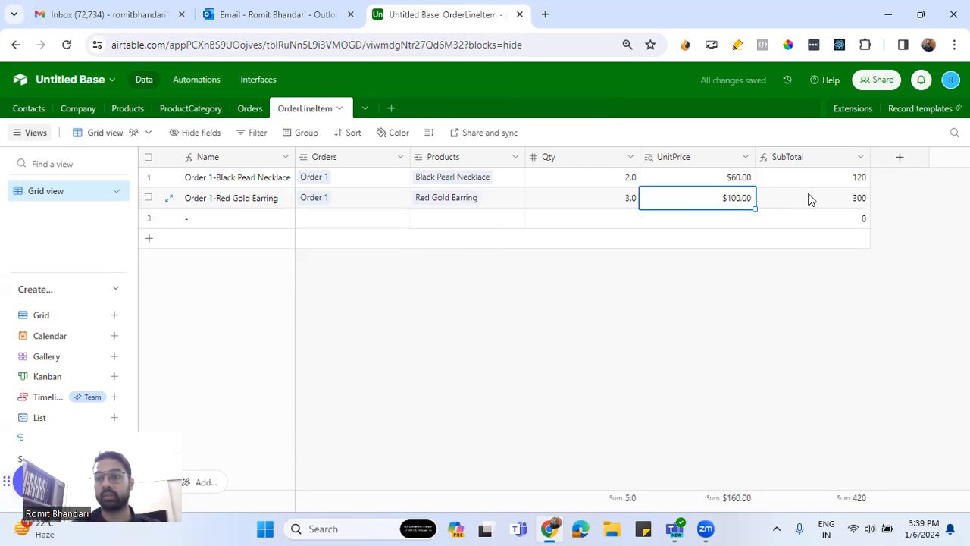
# Format the SubTotal formula field of the OrderLineItem table as dollar currency
pyautogui.click(860, 157)
pyautogui.click(805, 187)
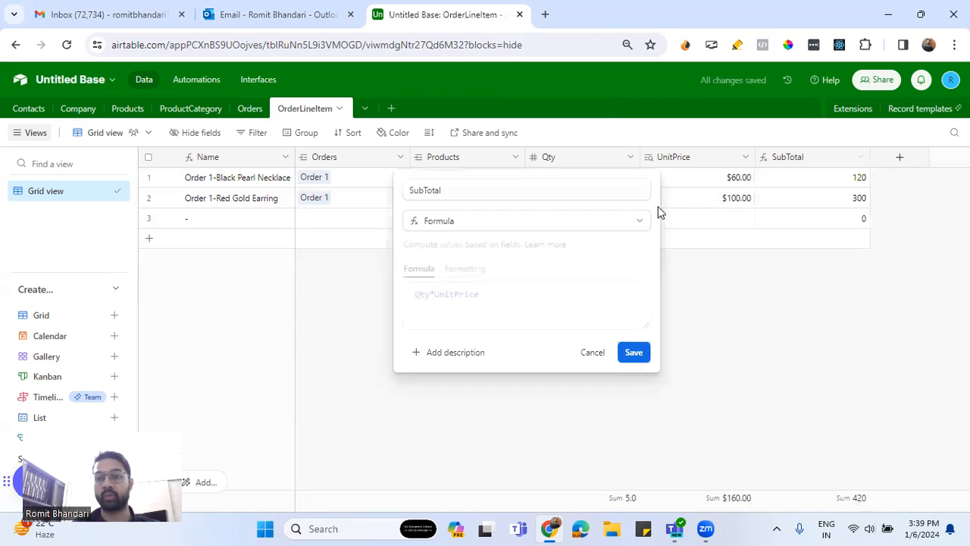
pyautogui.click(470, 269)
pyautogui.click(464, 318)
pyautogui.click(544, 380)
pyautogui.click(621, 473)
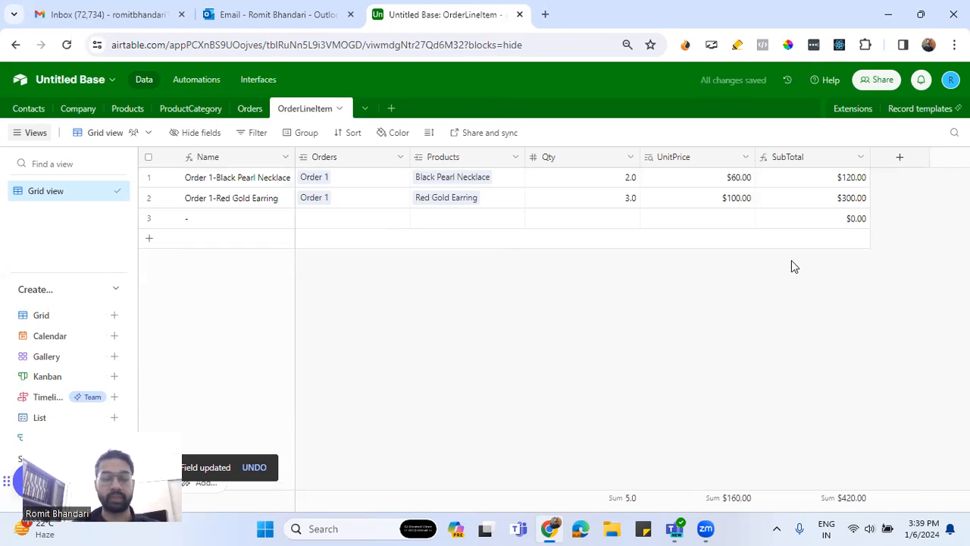
# Fill the third OrderLineItem record with Order 2, product White Pearl Nosepin and Qty 2
pyautogui.click(315, 217)
pyautogui.click(304, 218)
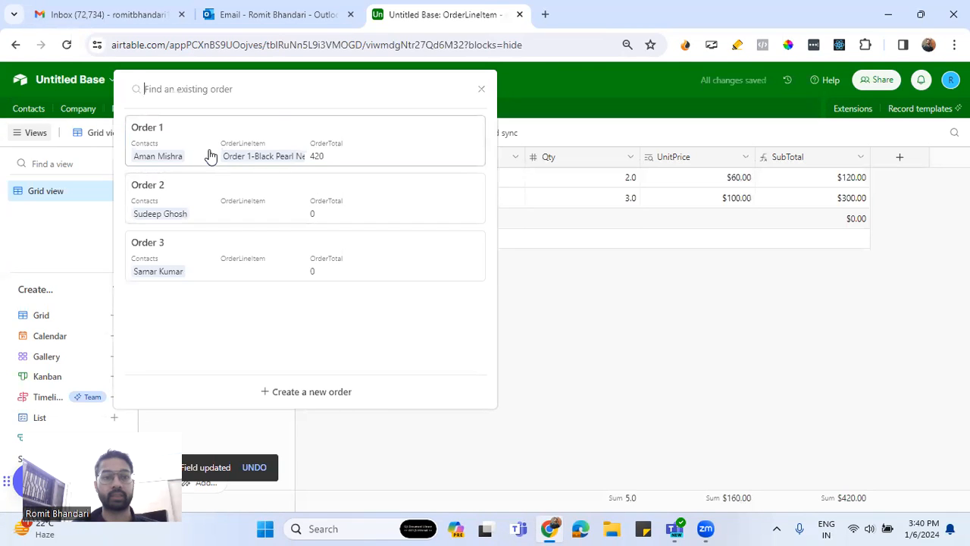
pyautogui.click(371, 216)
pyautogui.click(457, 227)
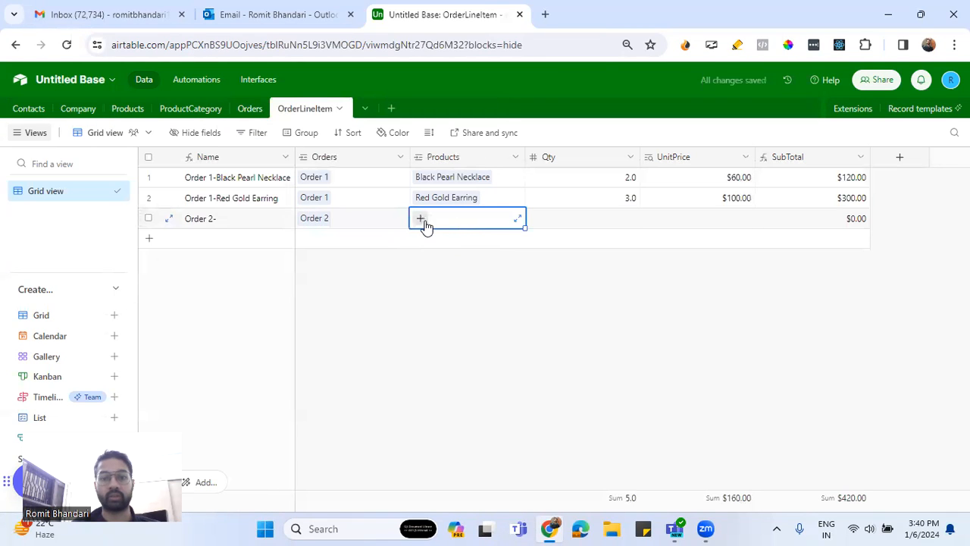
pyautogui.click(424, 223)
pyautogui.click(325, 318)
pyautogui.click(598, 219)
pyautogui.click(598, 215)
pyautogui.write('2')
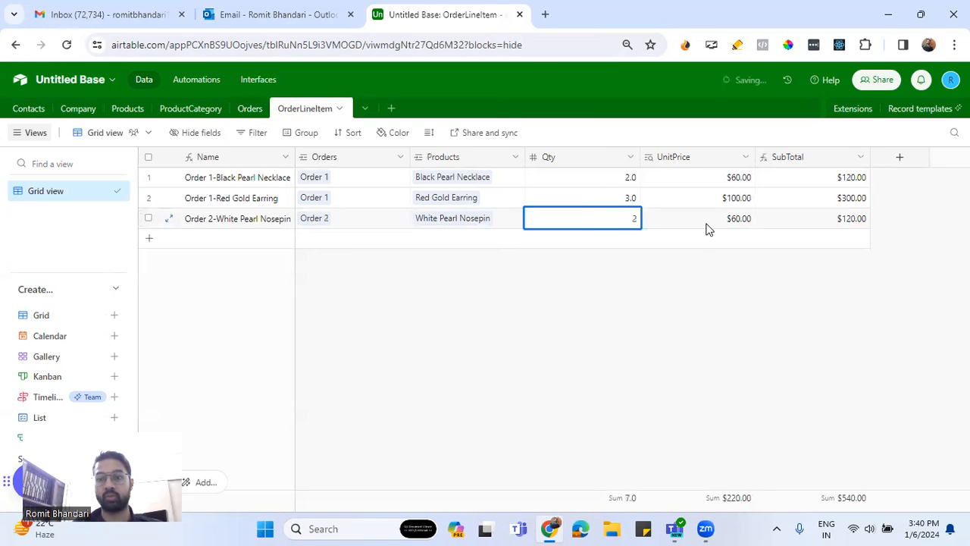
pyautogui.click(706, 224)
# Add a fourth OrderLineItem record with Order 2, product Black Pearl Necklace and Qty 1
pyautogui.click(318, 243)
pyautogui.click(305, 239)
pyautogui.click(305, 239)
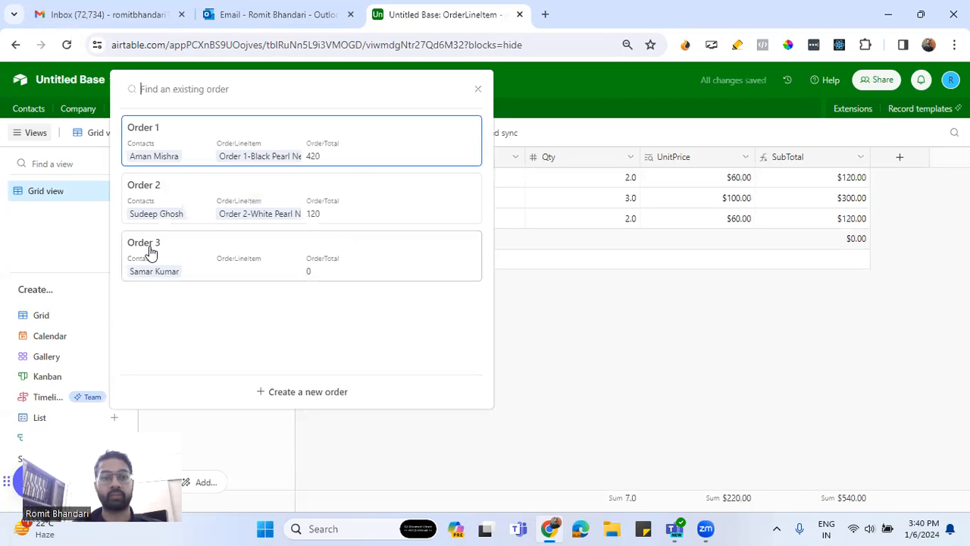
pyautogui.click(167, 214)
pyautogui.click(419, 241)
pyautogui.click(419, 241)
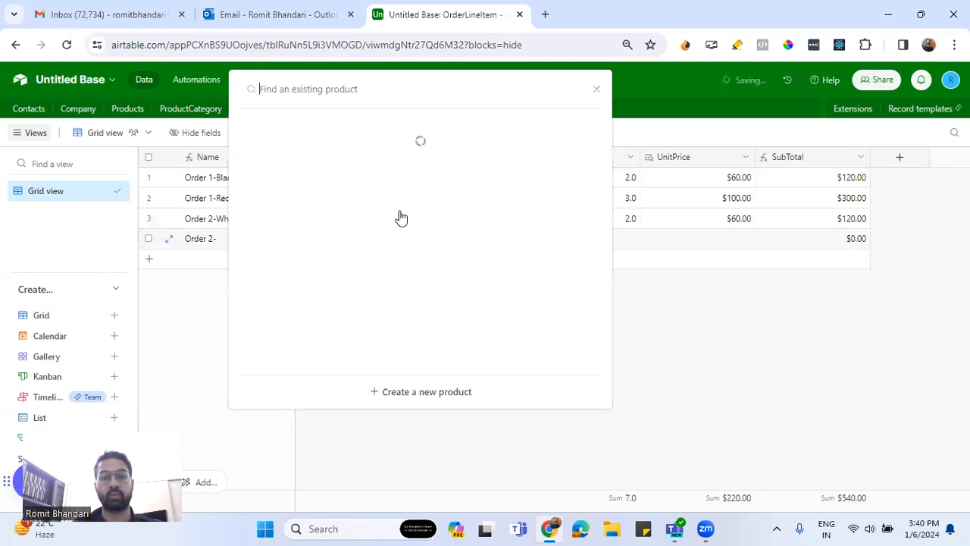
pyautogui.click(341, 156)
pyautogui.click(599, 239)
pyautogui.write('1')
pyautogui.click(553, 296)
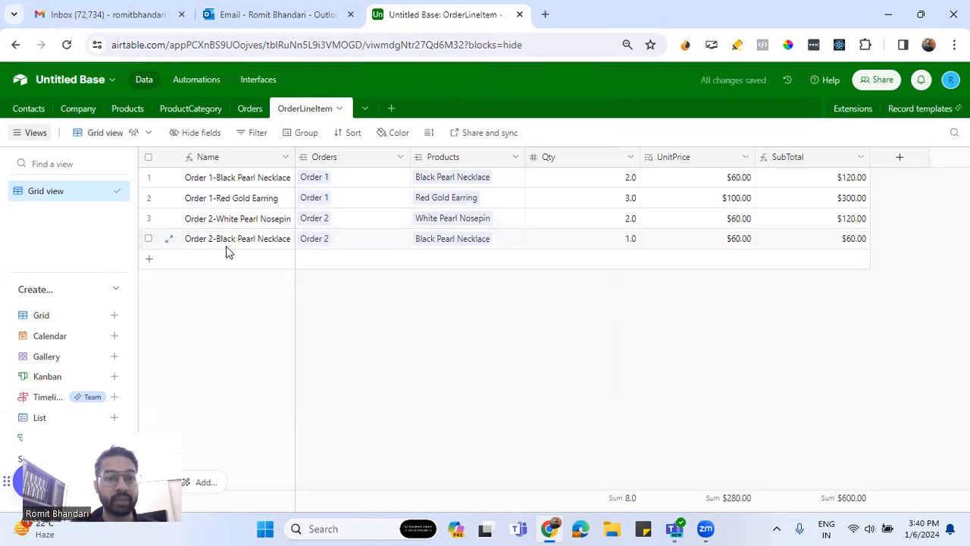
# Add a fifth OrderLineItem record with Order 3, product Green Gold Earring and Qty 3
pyautogui.click(325, 259)
pyautogui.click(320, 263)
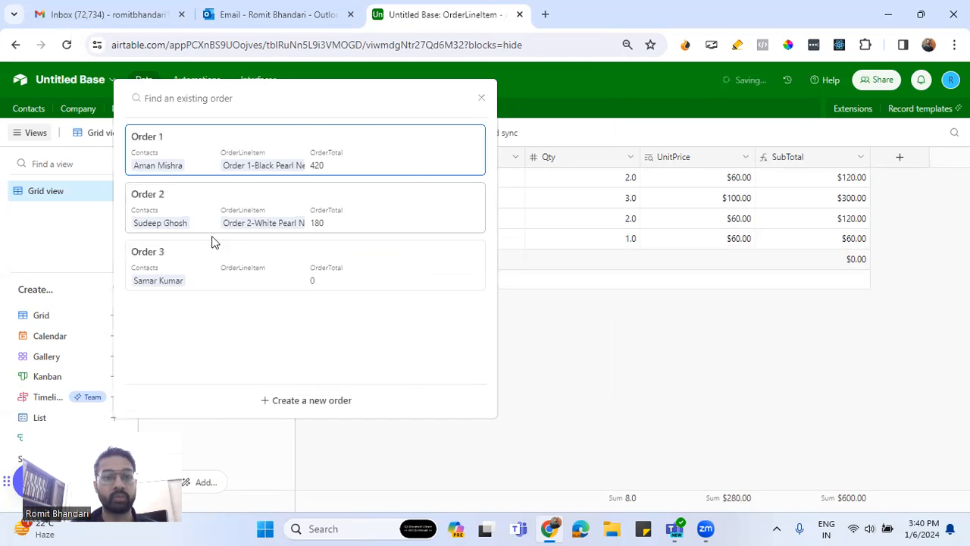
pyautogui.click(216, 254)
pyautogui.click(453, 259)
pyautogui.click(421, 259)
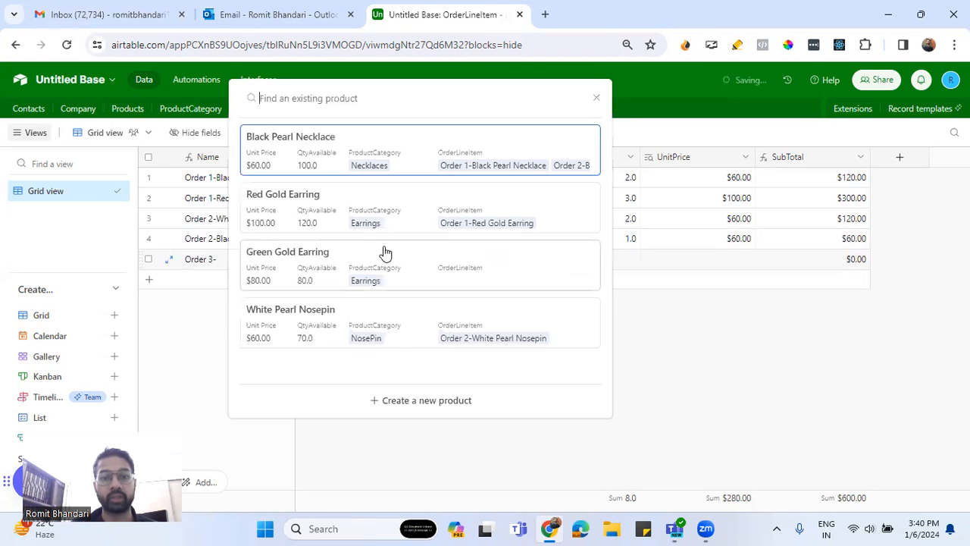
pyautogui.click(357, 276)
pyautogui.doubleClick(610, 261)
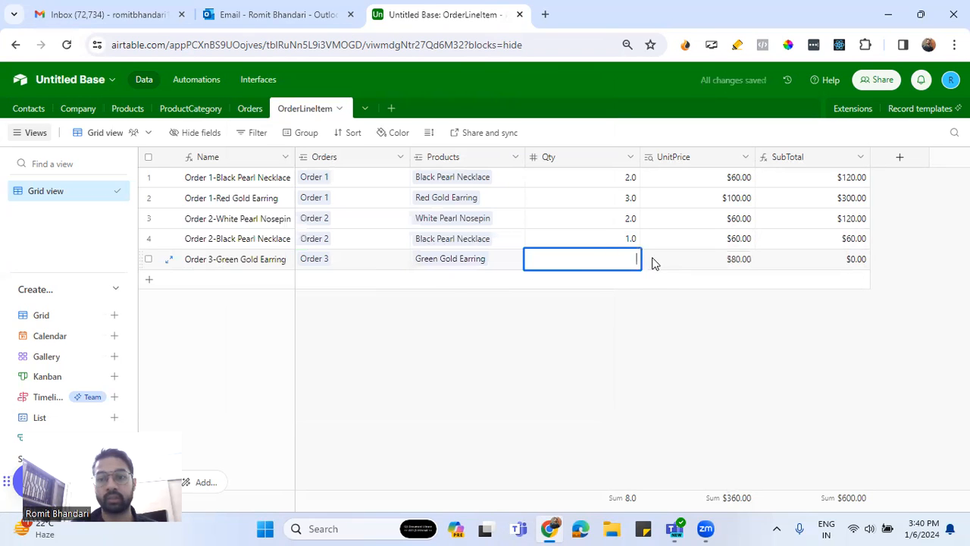
pyautogui.write('3')
pyautogui.click(677, 266)
pyautogui.click(688, 306)
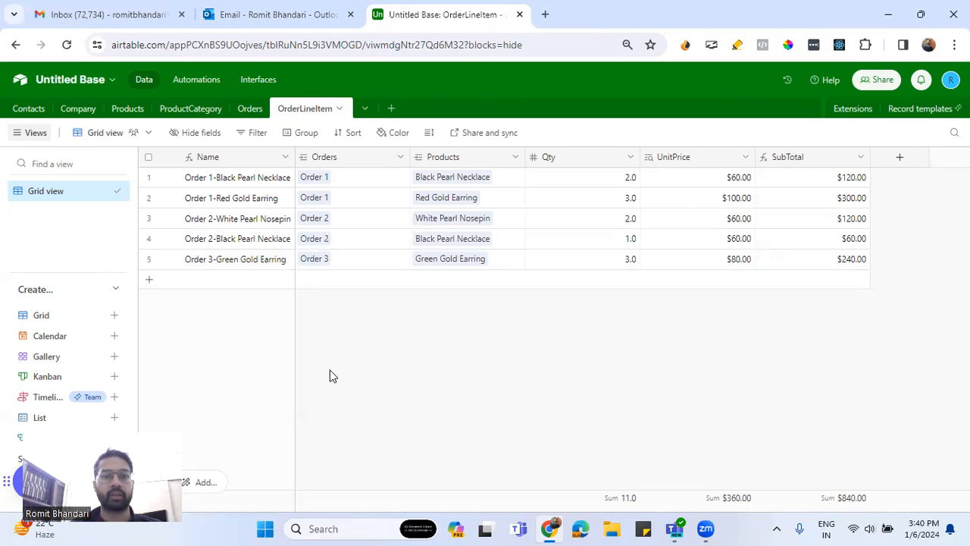
# Widen the OrderLineItem column of the Orders table to show more of the linked line items
pyautogui.click(246, 111)
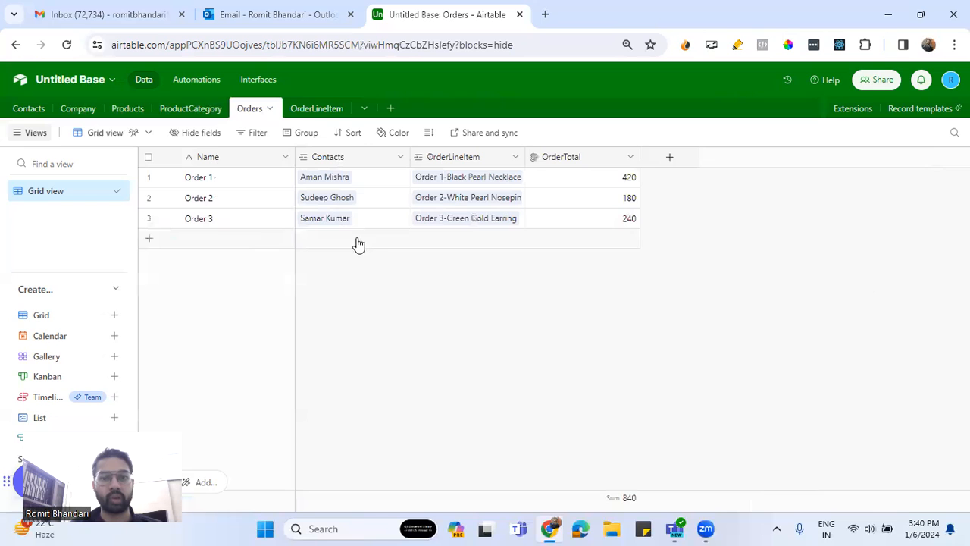
pyautogui.click(303, 113)
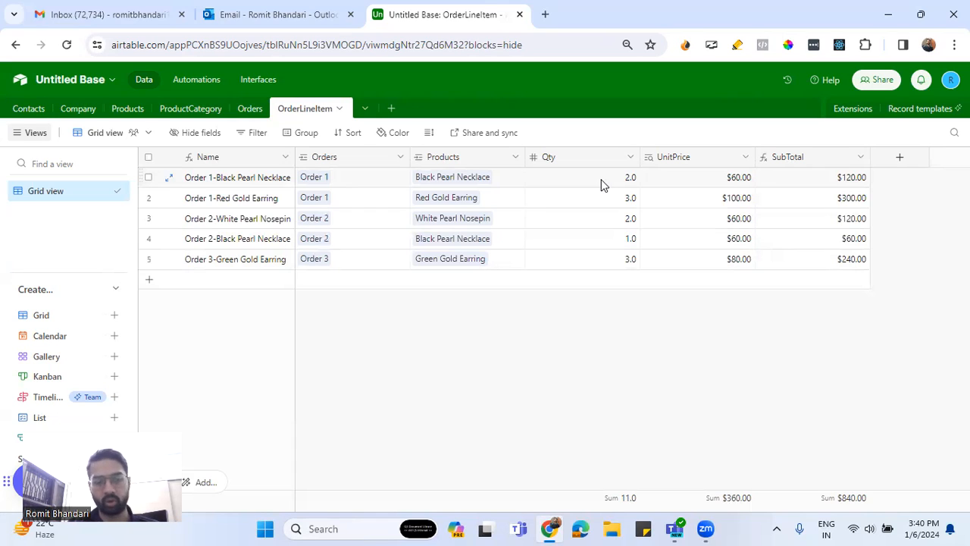
pyautogui.click(250, 111)
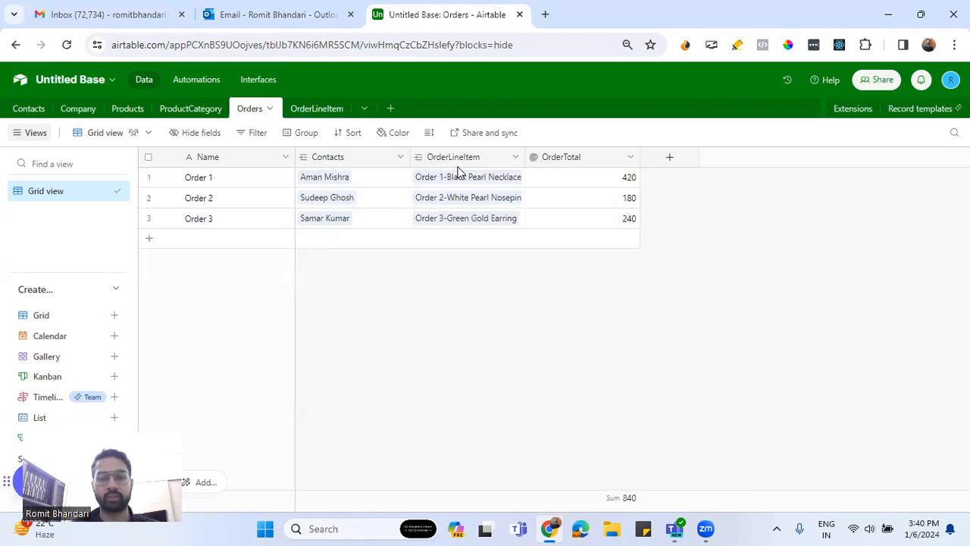
pyautogui.moveTo(526, 156); pyautogui.dragTo(590, 152)
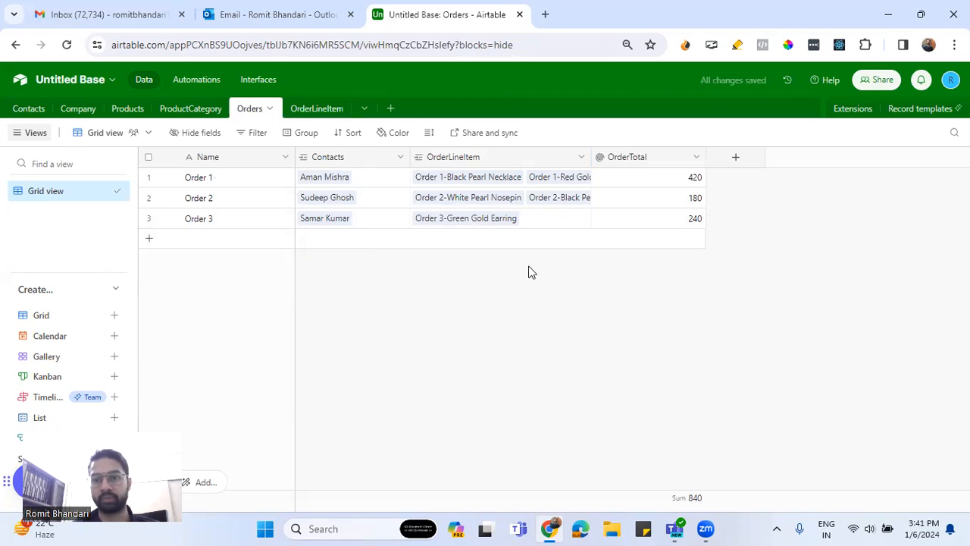
# Format the OrderTotal rollup field of the Orders table as dollar currency
pyautogui.click(694, 158)
pyautogui.click(653, 187)
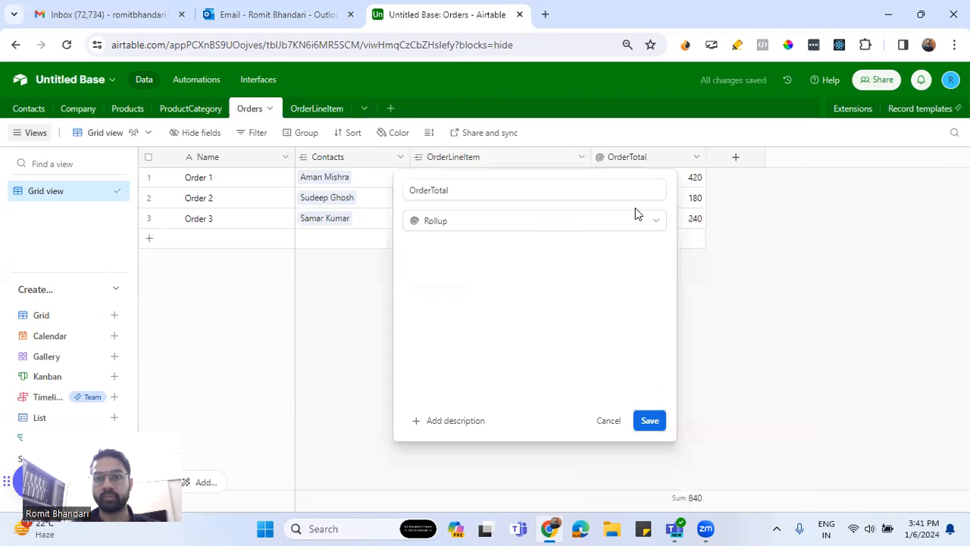
pyautogui.click(462, 271)
pyautogui.click(468, 329)
pyautogui.click(449, 382)
pyautogui.click(619, 473)
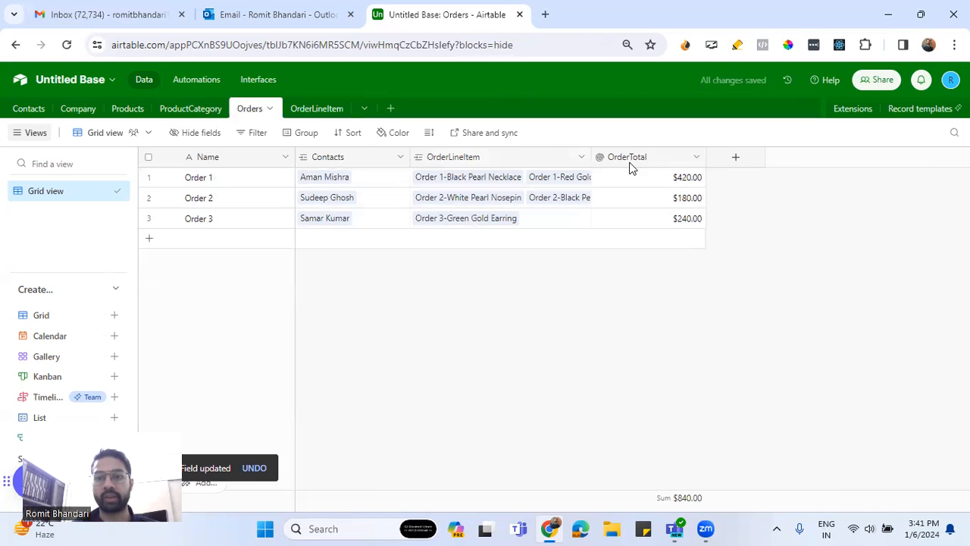
# Start a new field named Status in the Orders table and make it a single select
pyautogui.click(316, 111)
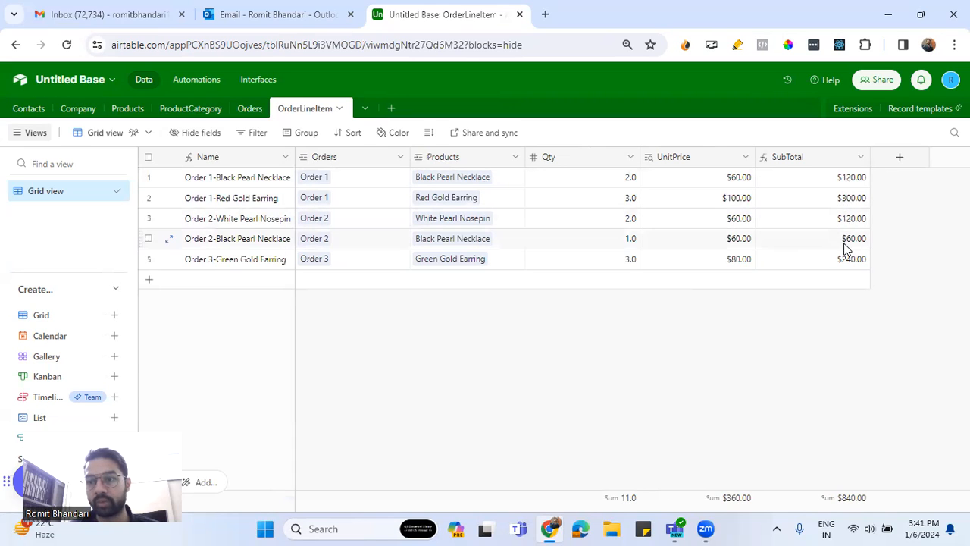
pyautogui.click(246, 112)
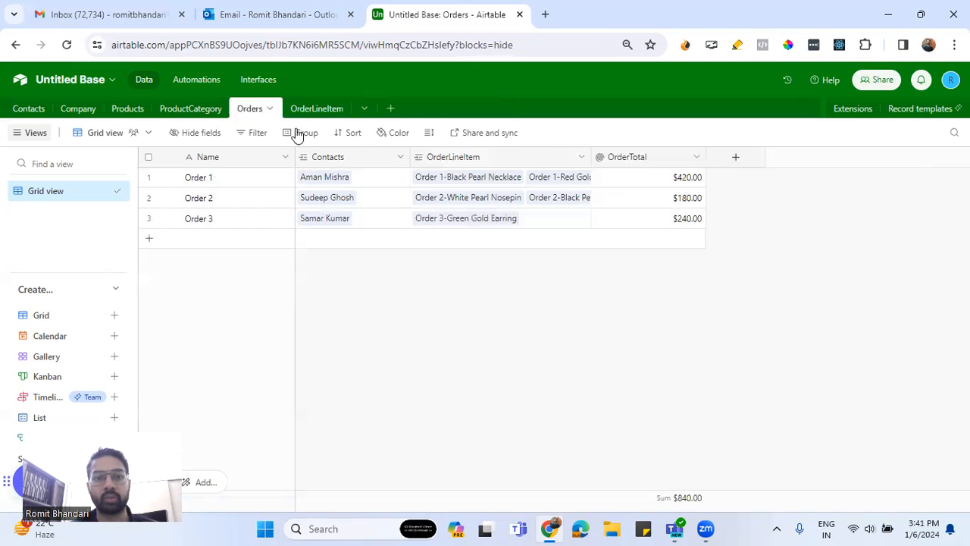
pyautogui.click(315, 114)
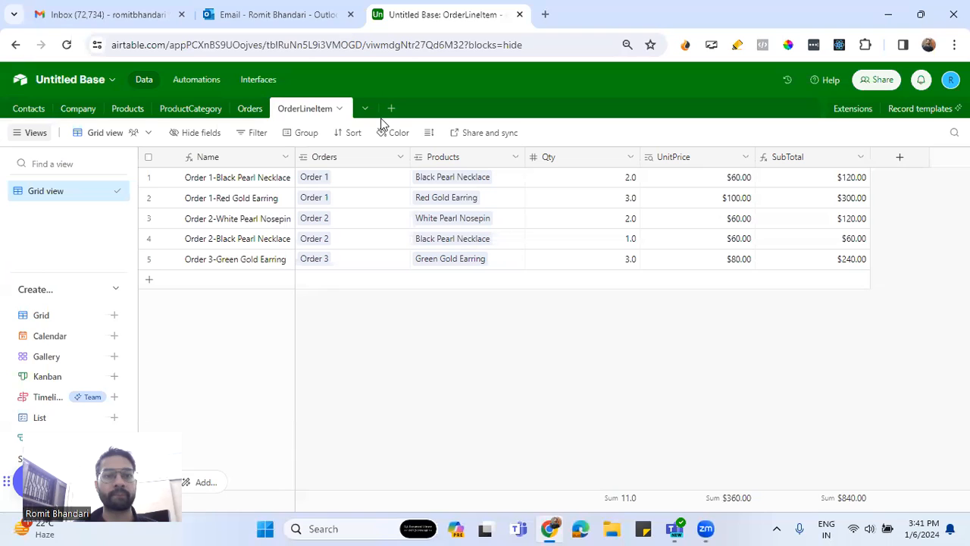
pyautogui.click(253, 109)
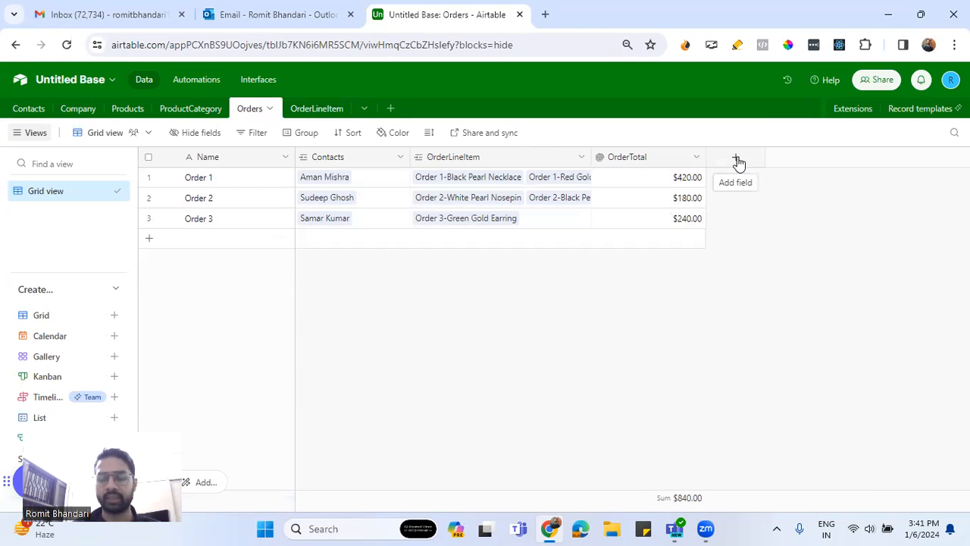
pyautogui.click(736, 159)
pyautogui.write('Status')
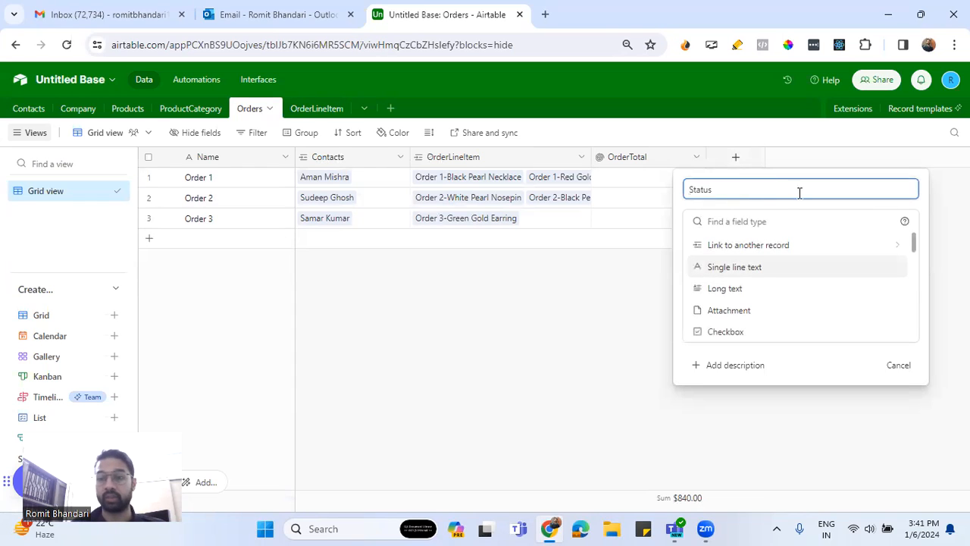
pyautogui.click(781, 215)
pyautogui.write('sin')
pyautogui.click(747, 268)
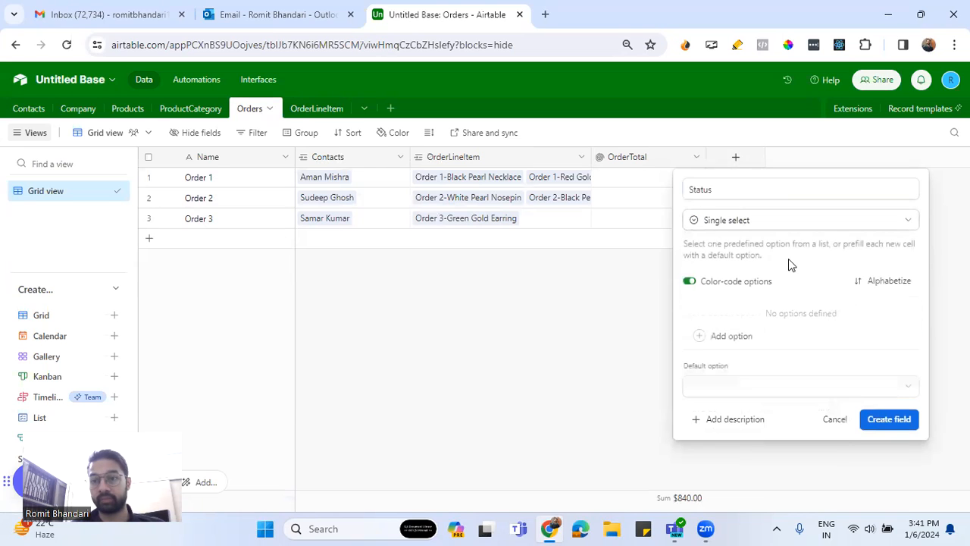
# Add the options Pending, Shipped, Packaged and Invoiced to the Status field and create it
pyautogui.click(761, 341)
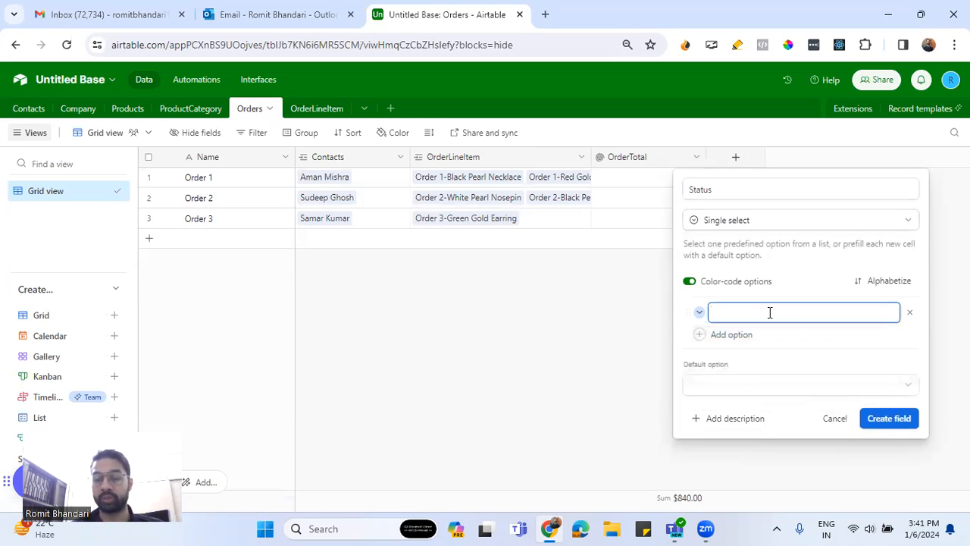
pyautogui.write('Pending')
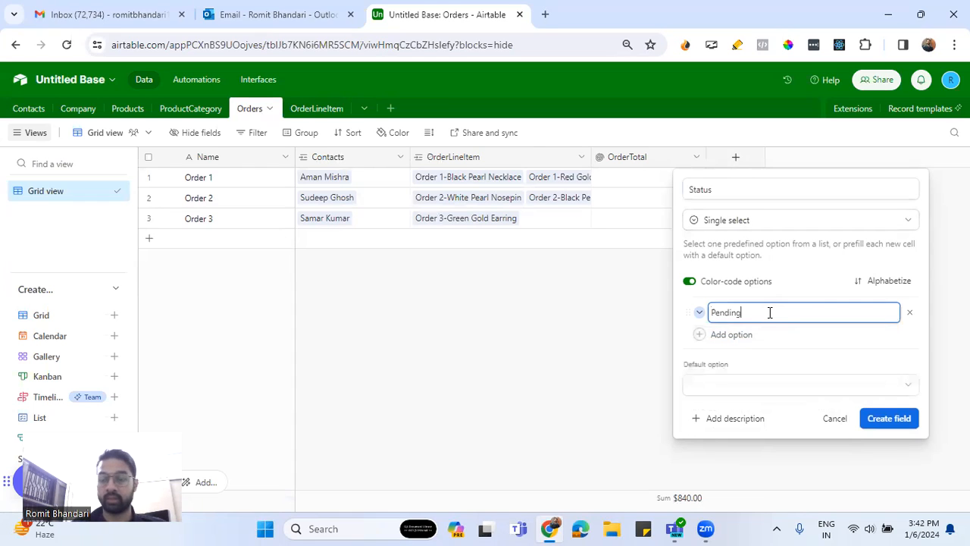
pyautogui.click(729, 335)
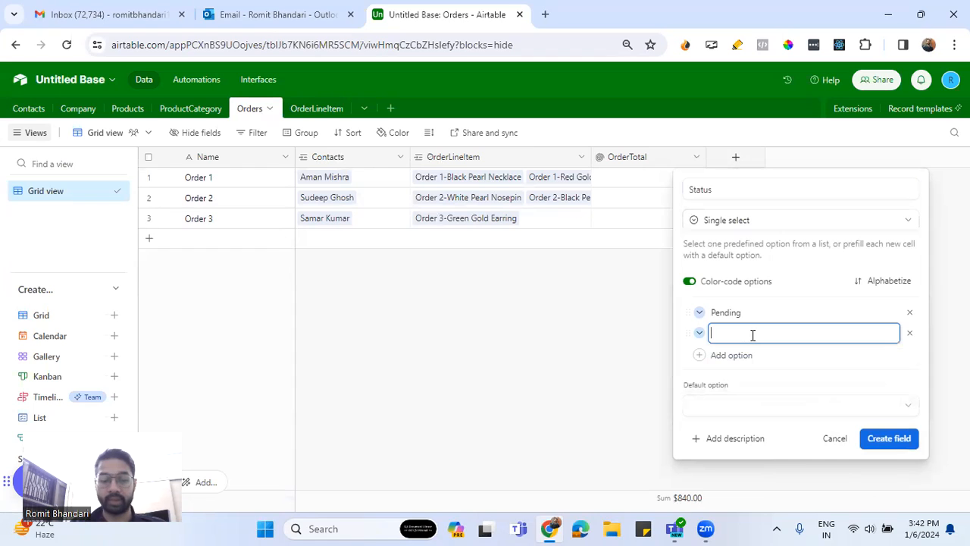
pyautogui.write('Shipped')
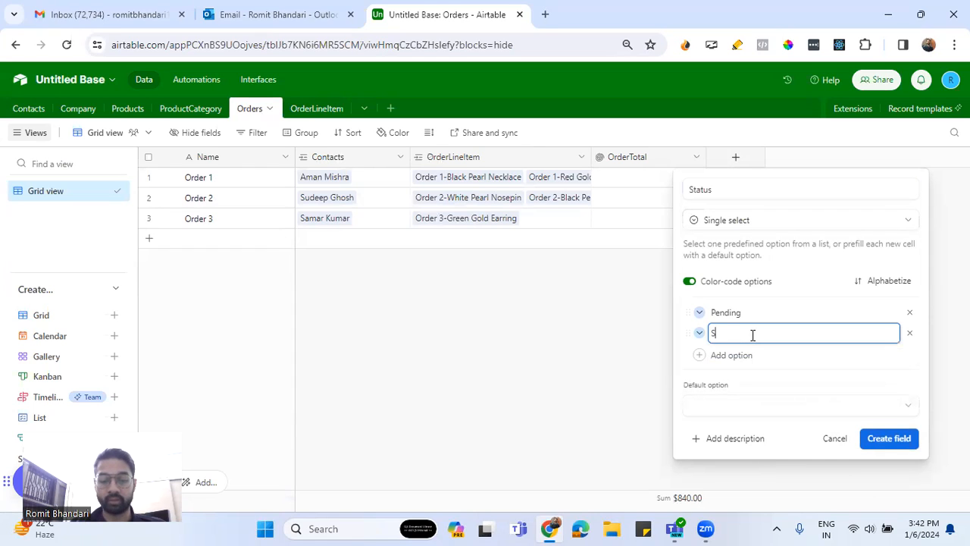
pyautogui.click(735, 354)
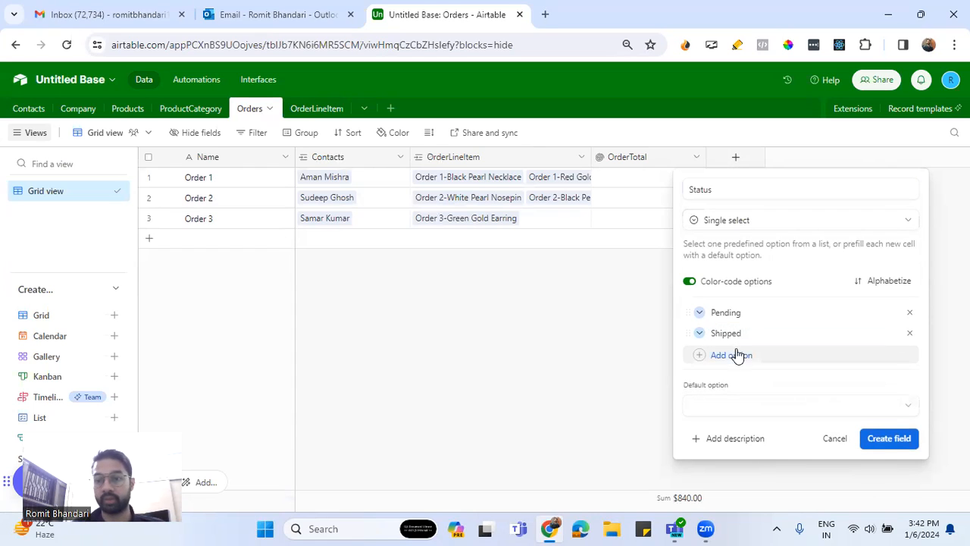
pyautogui.write('Packa')
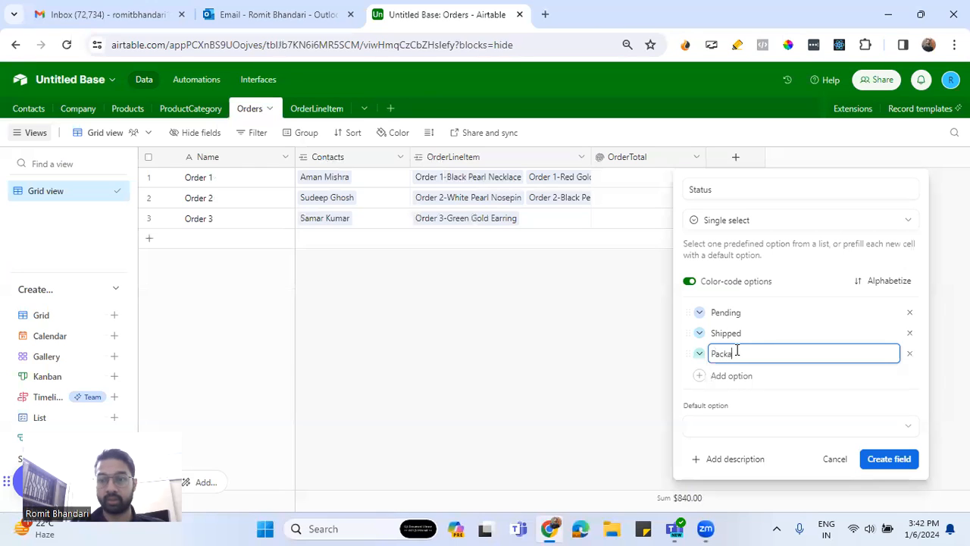
pyautogui.write('ged')
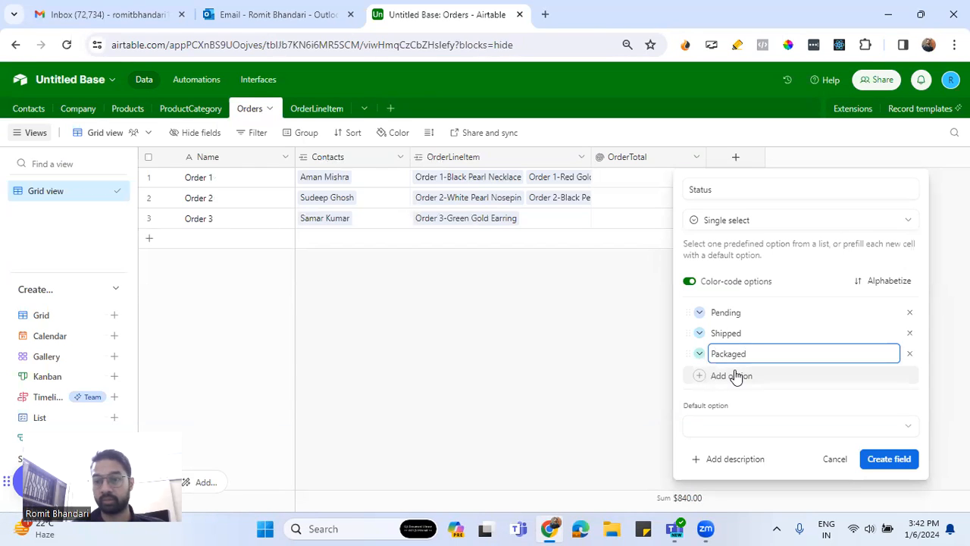
pyautogui.click(734, 375)
pyautogui.write('Invoiced')
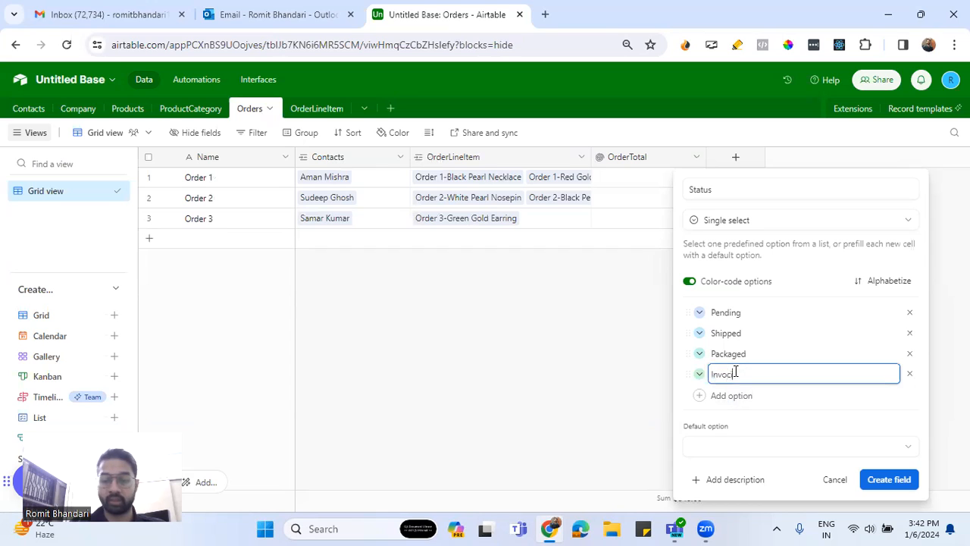
pyautogui.press('BackSpace')
pyautogui.press('BackSpace')
pyautogui.press('BackSpace')
pyautogui.press('BackSpace')
pyautogui.write('iced')
pyautogui.click(889, 478)
# Set the Status of Order 1 to Pending, Order 2 to Shipped and Order 3 to Packaged
pyautogui.click(753, 183)
pyautogui.click(810, 178)
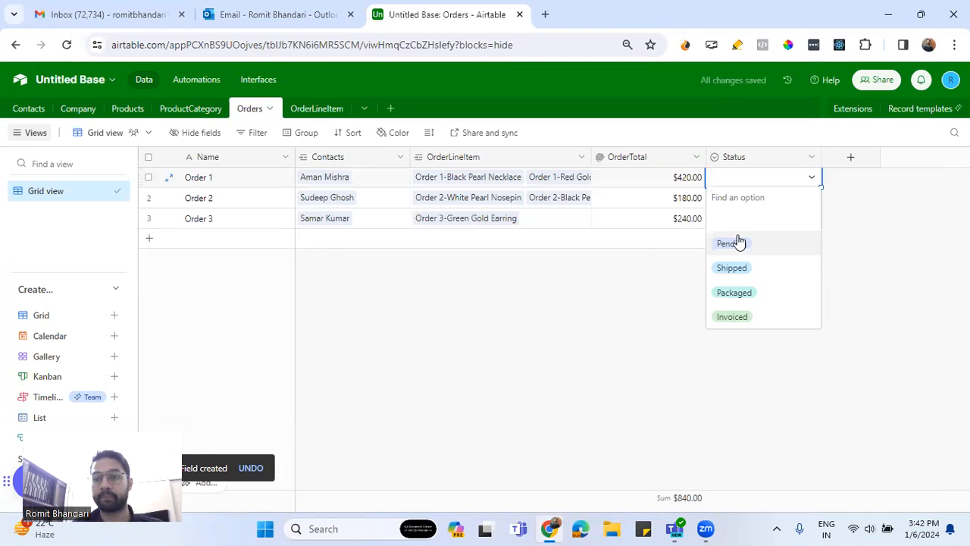
pyautogui.click(738, 242)
pyautogui.click(794, 203)
pyautogui.click(810, 198)
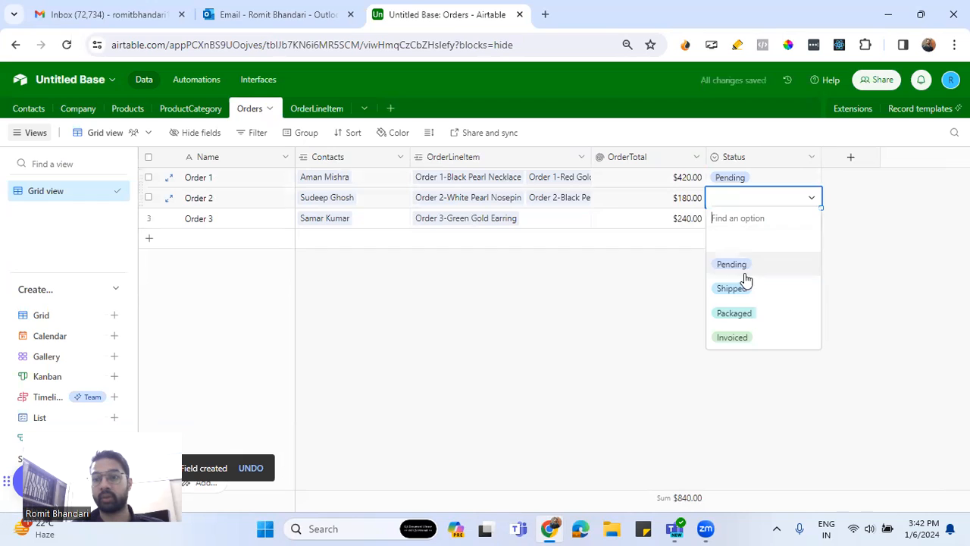
pyautogui.click(732, 285)
pyautogui.click(809, 223)
pyautogui.click(810, 220)
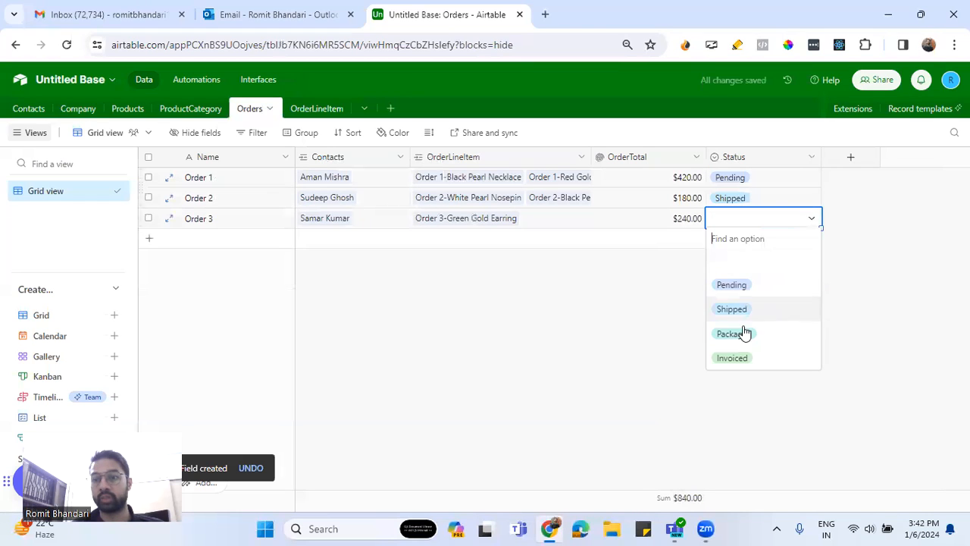
pyautogui.click(736, 333)
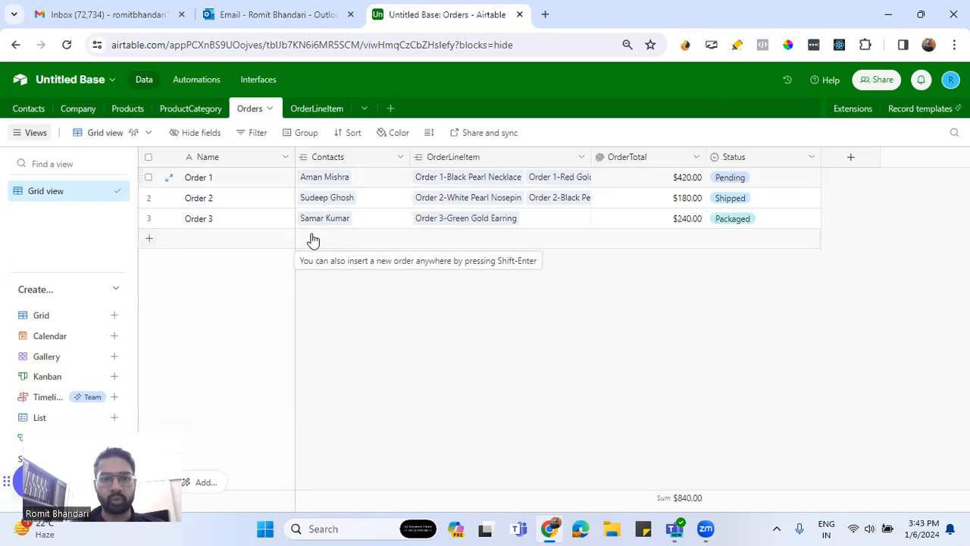
# Add a fourth record to the Orders table and link it to the same contact as Order 1
pyautogui.click(337, 246)
pyautogui.click(310, 238)
pyautogui.click(304, 238)
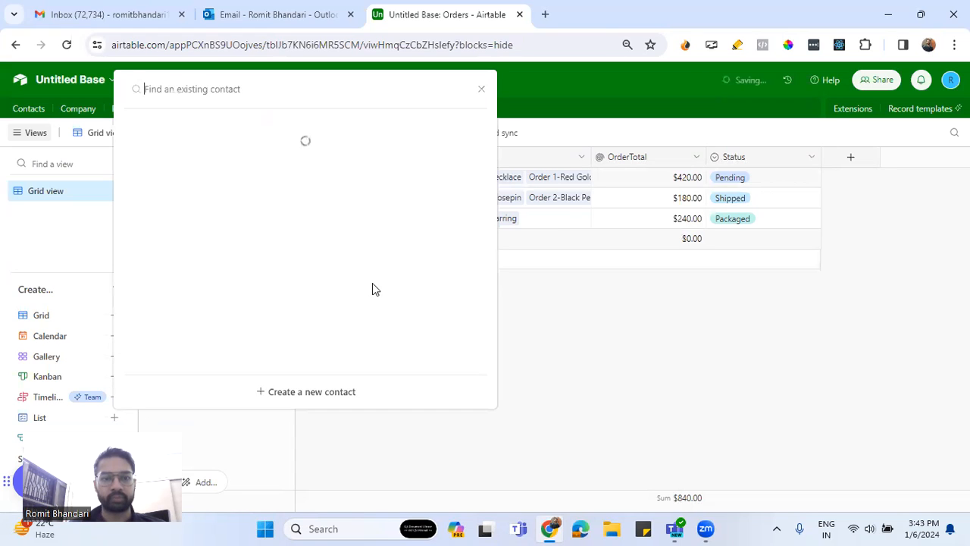
pyautogui.click(206, 151)
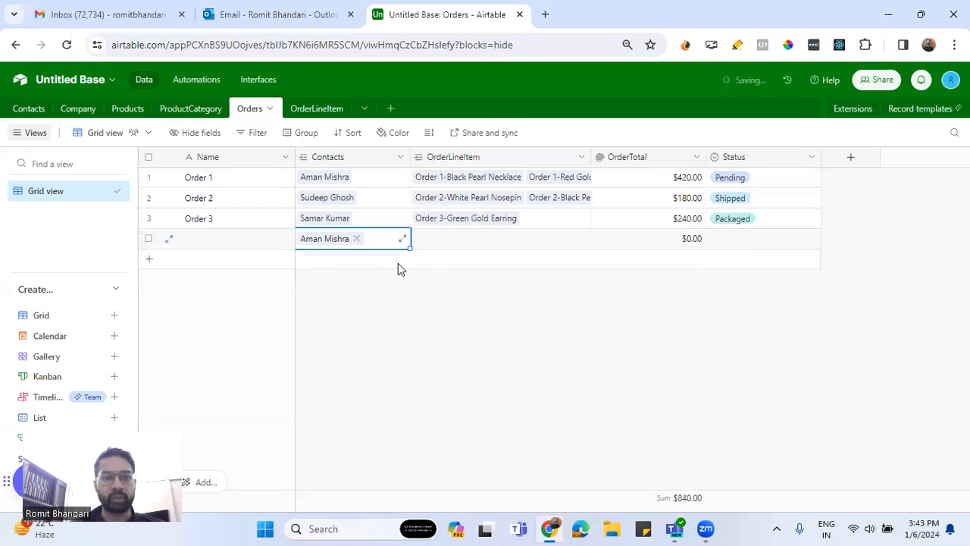
# Add a blank sixth record to the OrderLineItem table
pyautogui.click(454, 250)
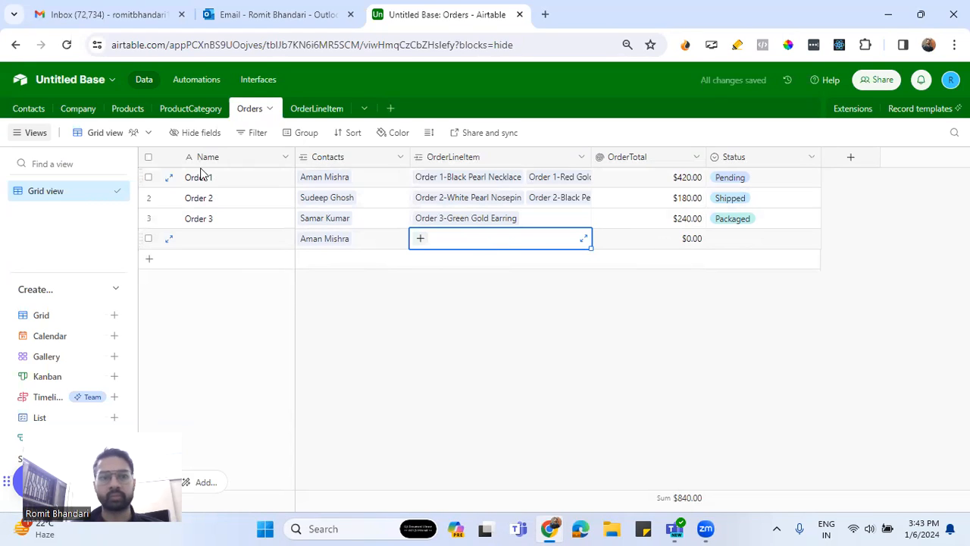
pyautogui.click(316, 113)
pyautogui.click(314, 282)
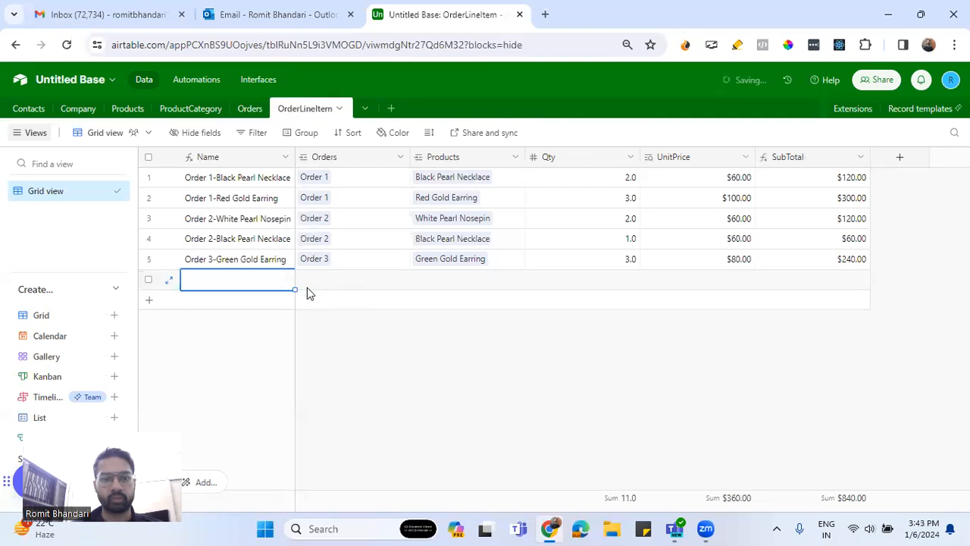
# Name the new fourth record in the Orders table Order 4
pyautogui.click(240, 109)
pyautogui.click(224, 240)
pyautogui.doubleClick(224, 239)
pyautogui.write('O')
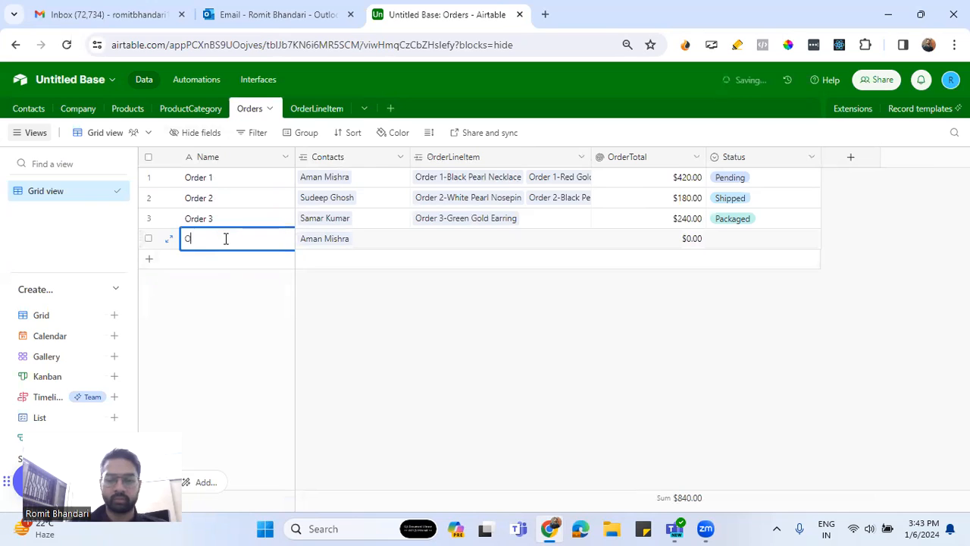
pyautogui.write('rder 4')
pyautogui.click(416, 335)
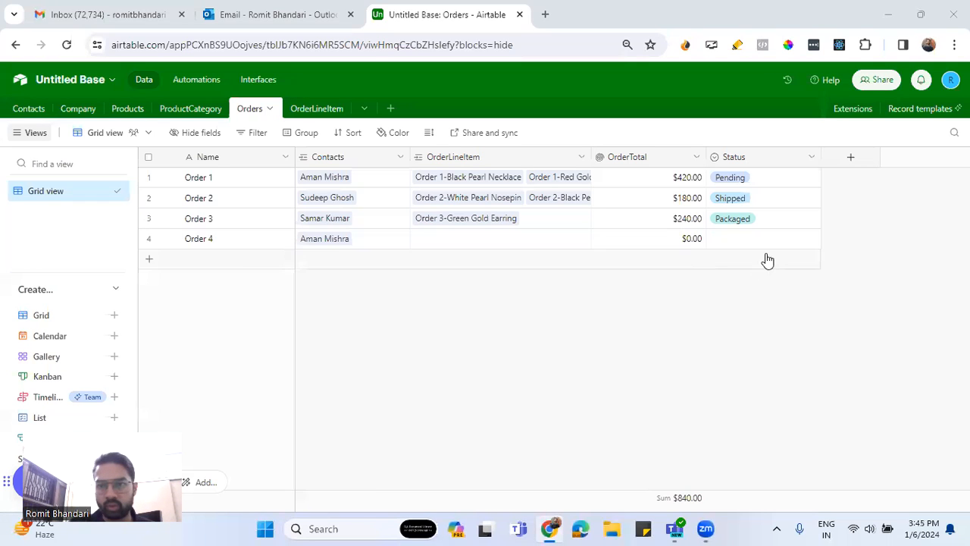
# Link the blank record in the OrderLineItem table to Order 4 and to the product Black Pearl Necklace
pyautogui.click(305, 106)
pyautogui.click(323, 284)
pyautogui.click(306, 280)
pyautogui.click(182, 342)
pyautogui.click(463, 286)
pyautogui.click(420, 281)
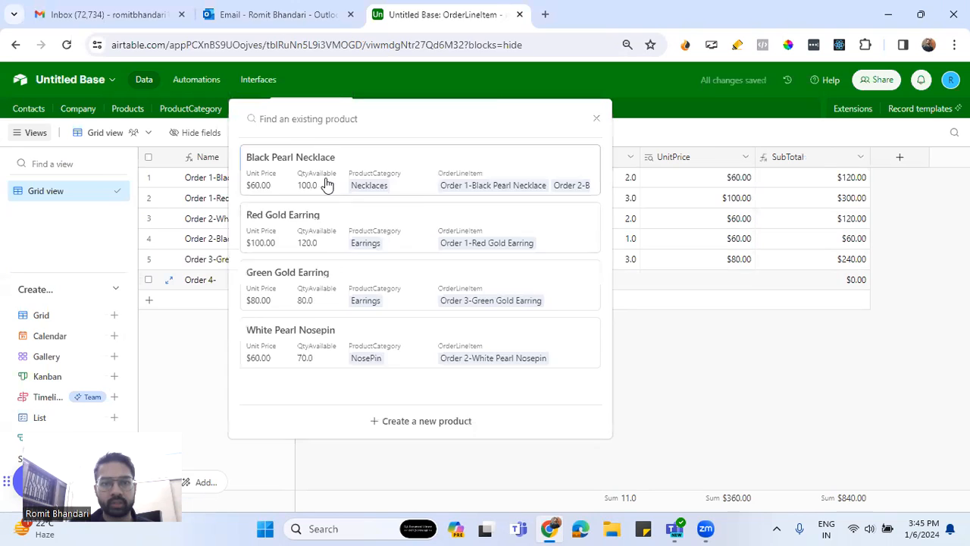
pyautogui.click(325, 182)
# Set the Qty of the Order 4 line item to 2
pyautogui.click(613, 283)
pyautogui.doubleClick(613, 282)
pyautogui.write('2')
pyautogui.click(482, 306)
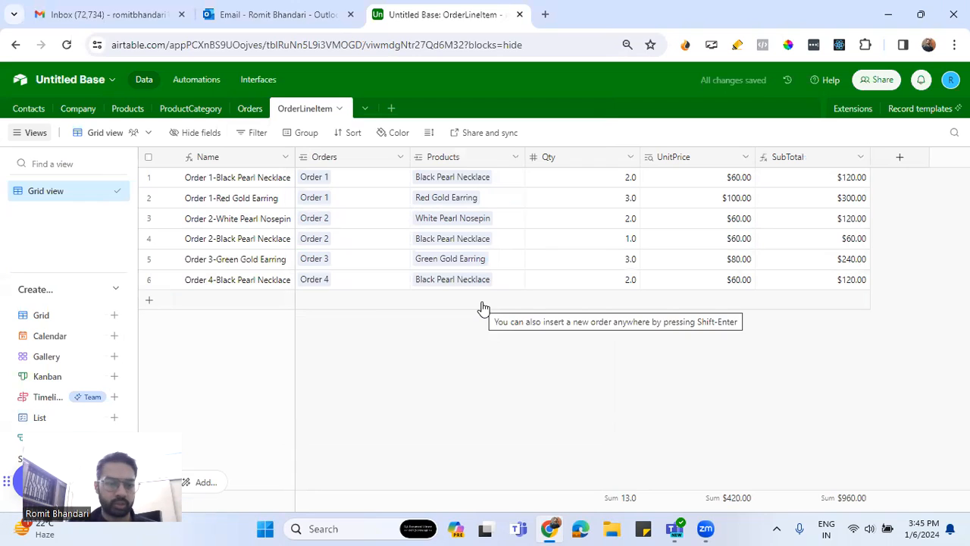
# Set the Status of Order 4 in the Orders table to Pending
pyautogui.click(249, 110)
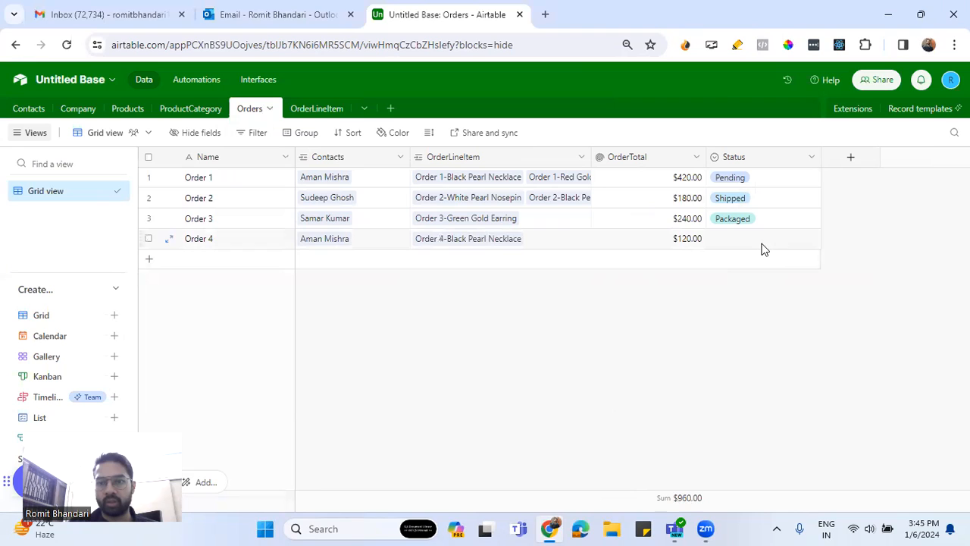
pyautogui.click(734, 243)
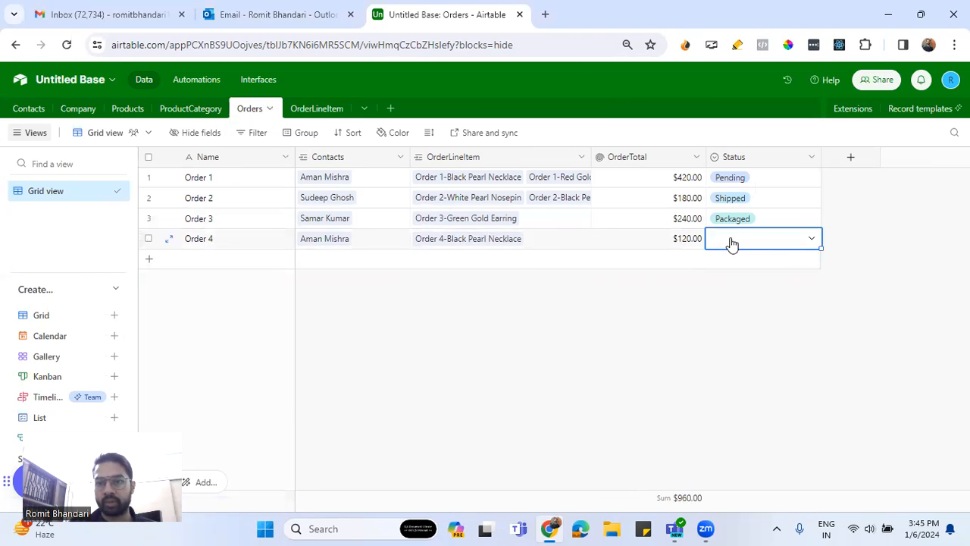
pyautogui.click(809, 241)
pyautogui.click(725, 305)
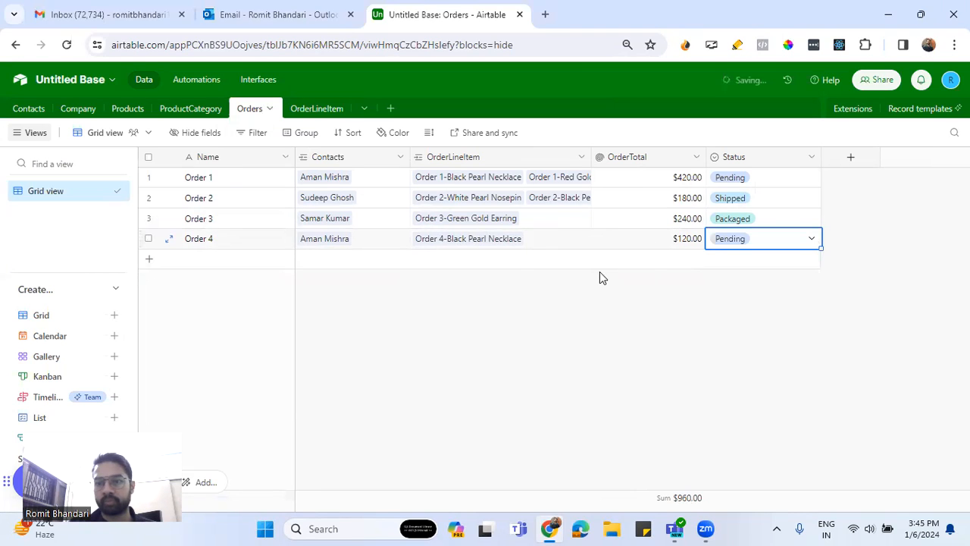